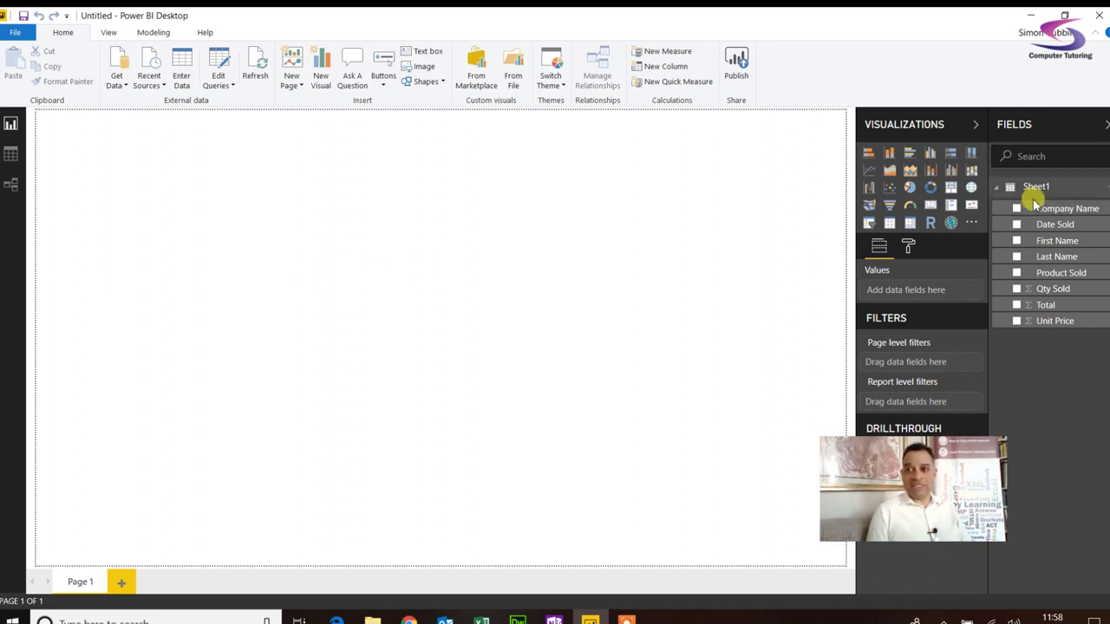
Switch to the data view to show the Sheet1 sales records
left_click(1041, 193)
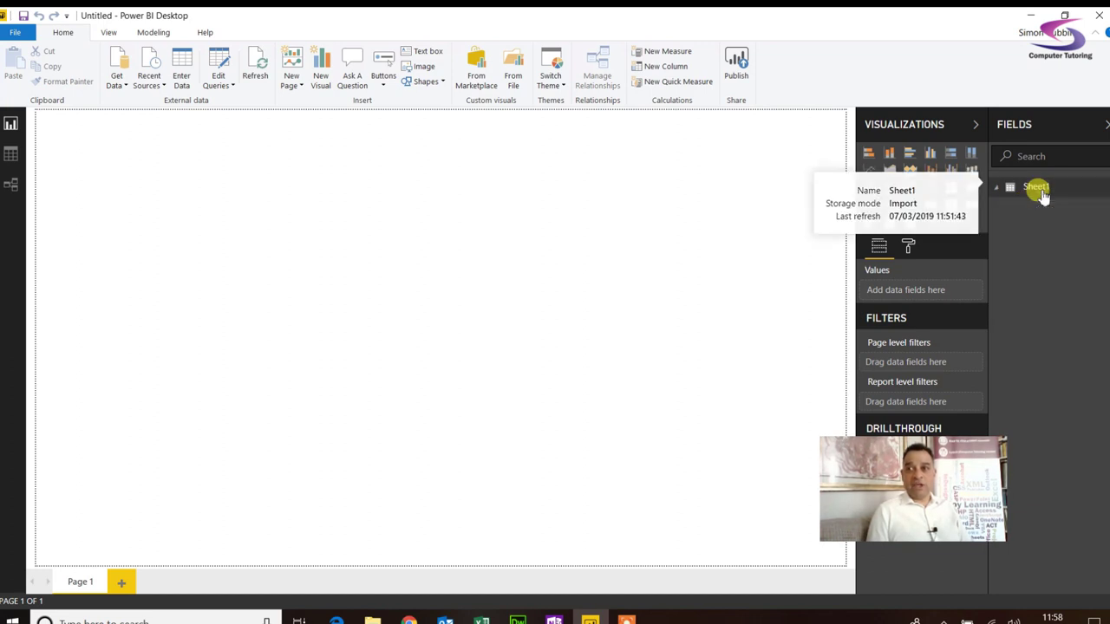
left_click(10, 154)
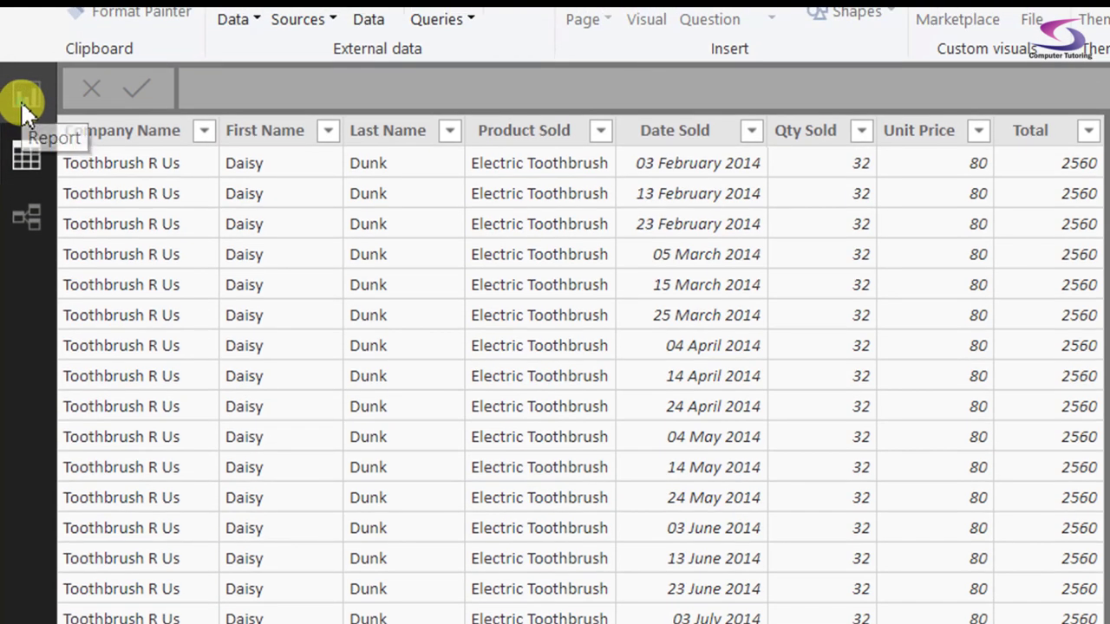
left_click(24, 102)
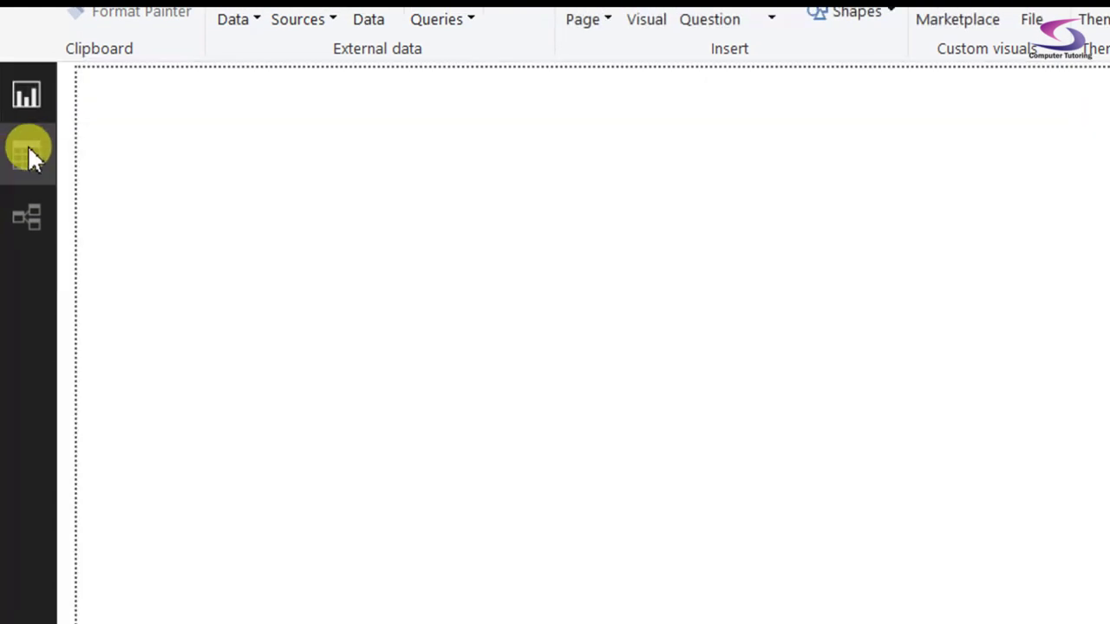
left_click(27, 152)
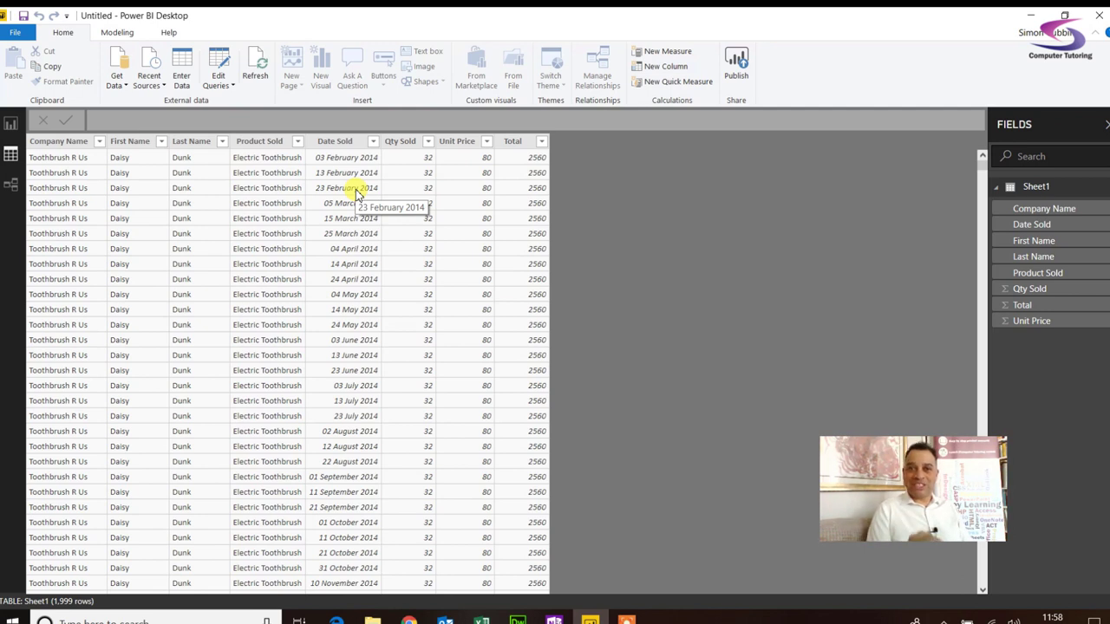
Sort the sales records by Date Sold ascending to check the earliest date, and descending to check the latest
left_click(373, 143)
left_click(425, 158)
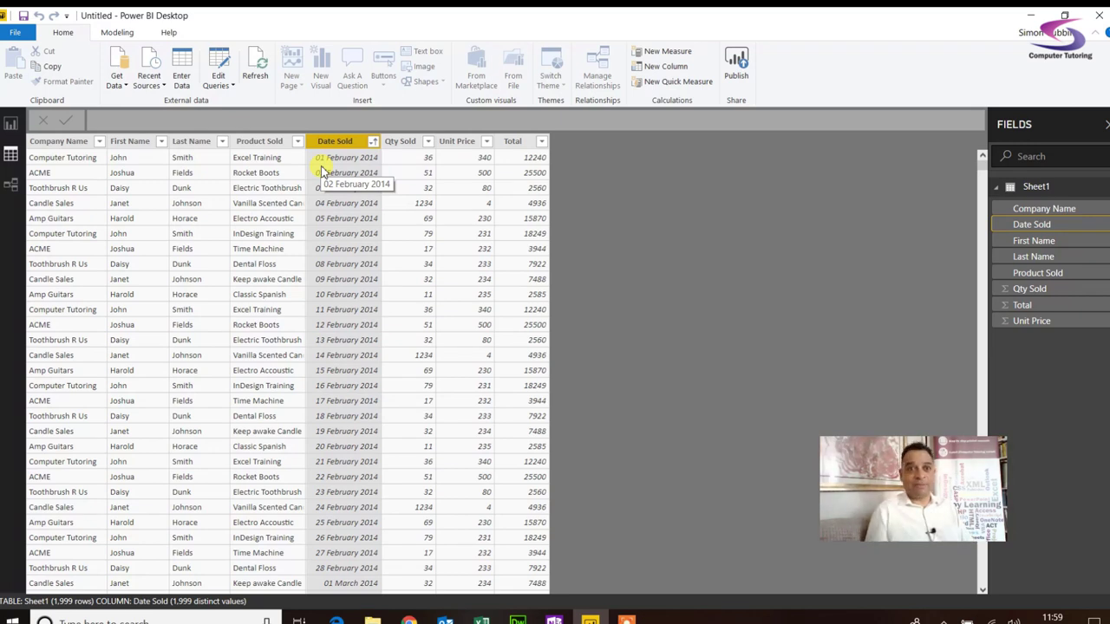
left_click(373, 141)
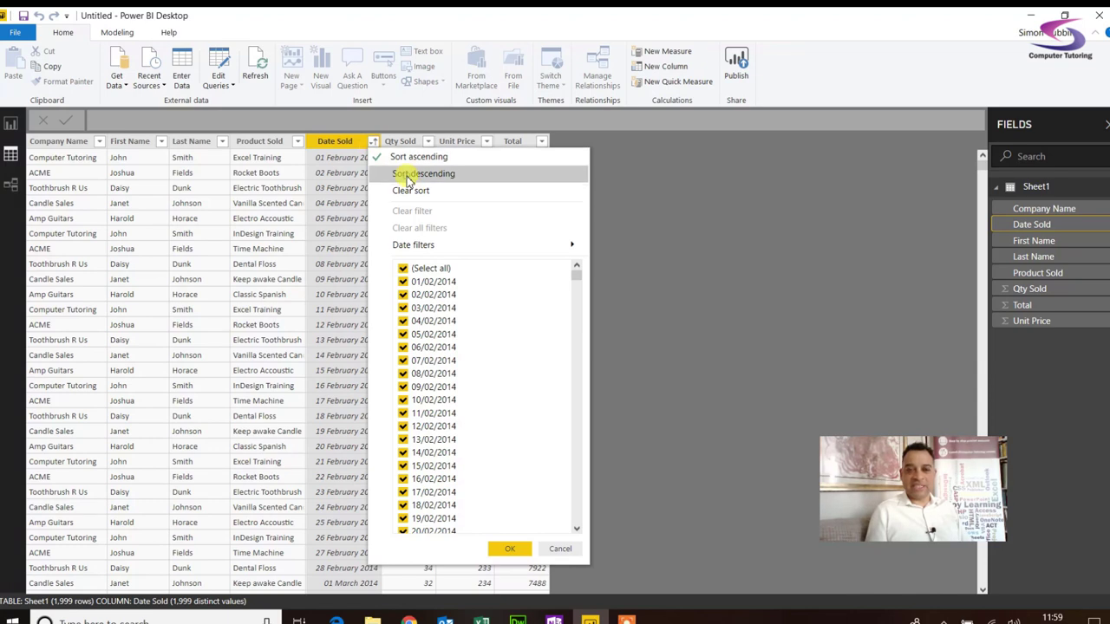
left_click(407, 175)
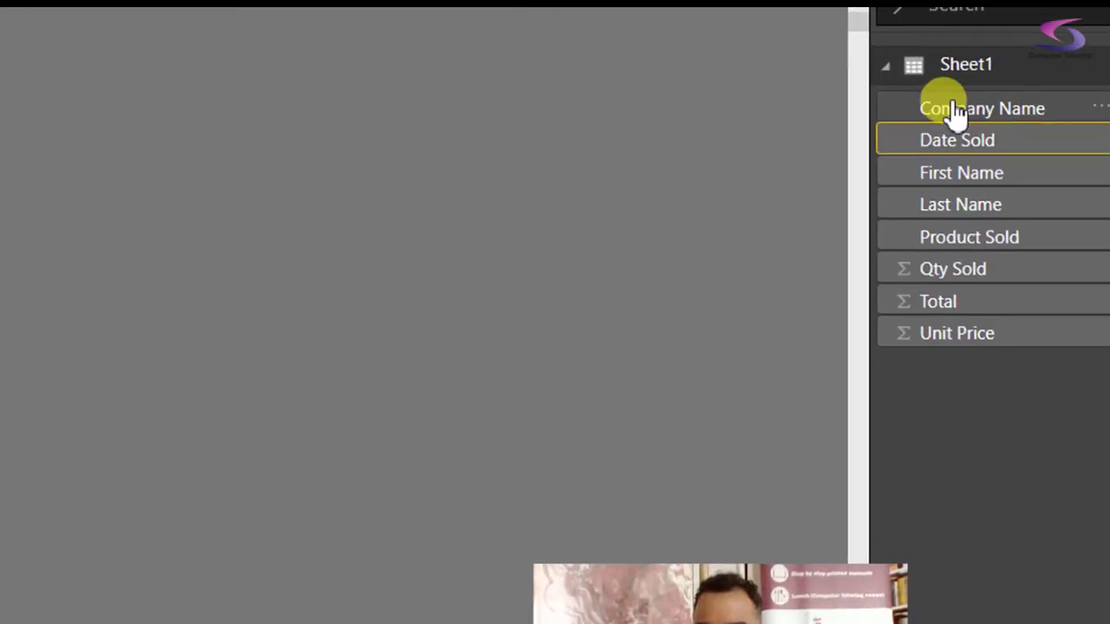
Rename the Sheet1 table to factSales
right_click(961, 85)
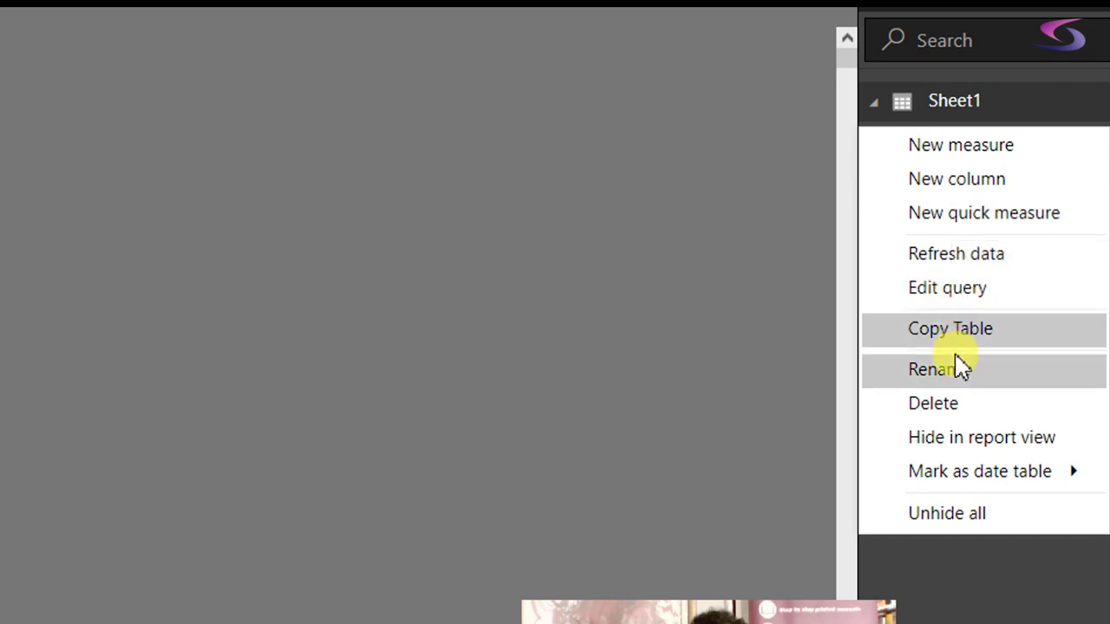
left_click(954, 386)
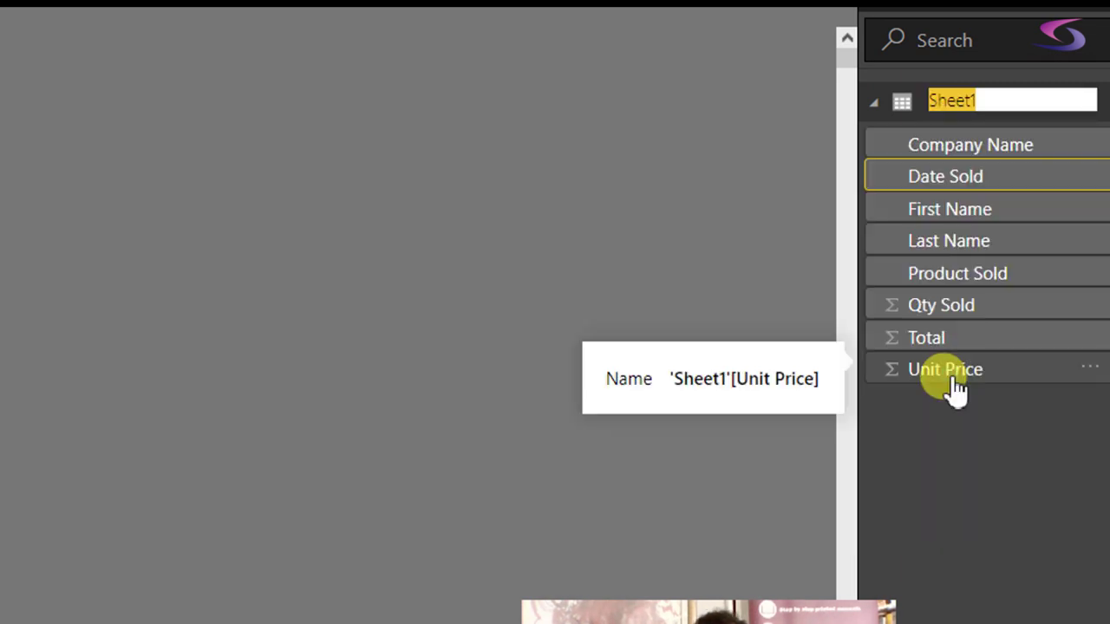
type("fa")
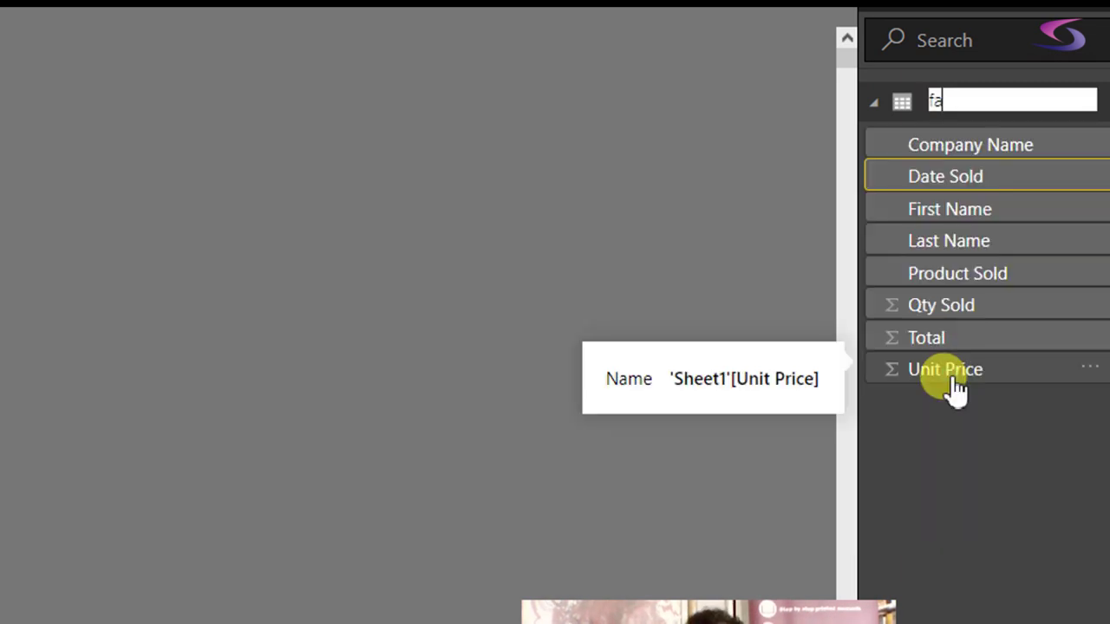
type("ctSales")
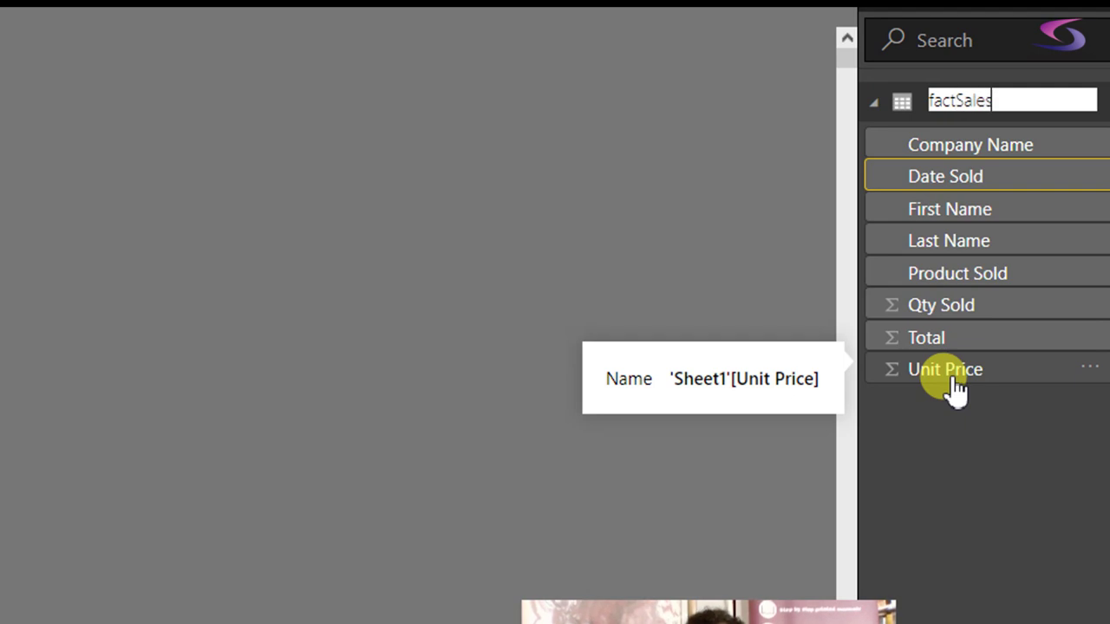
key("Return")
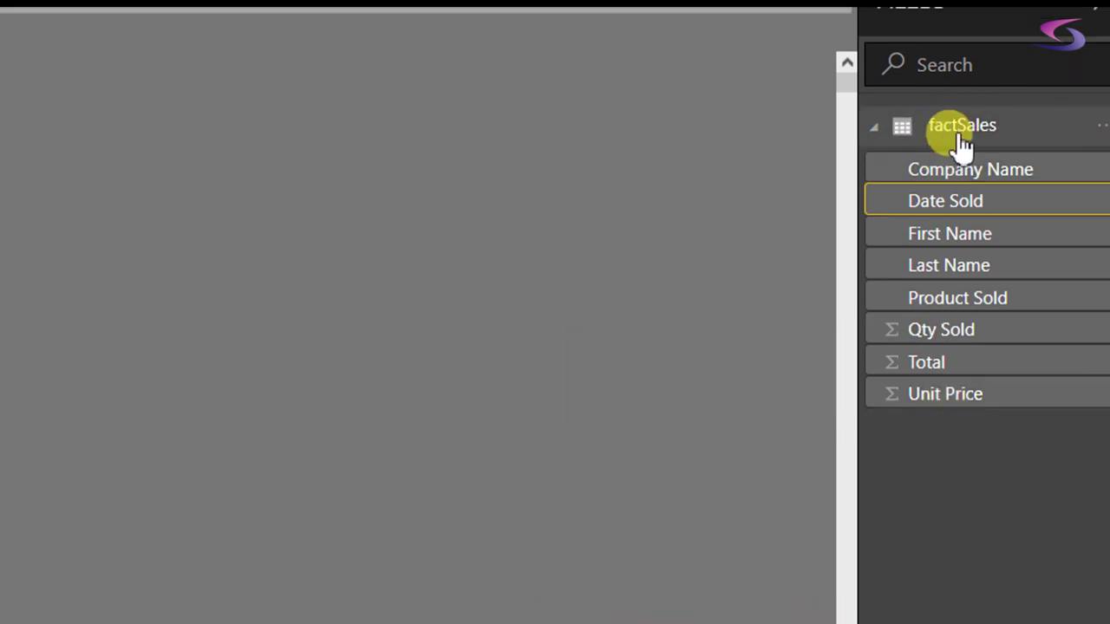
mouse_move(961, 146)
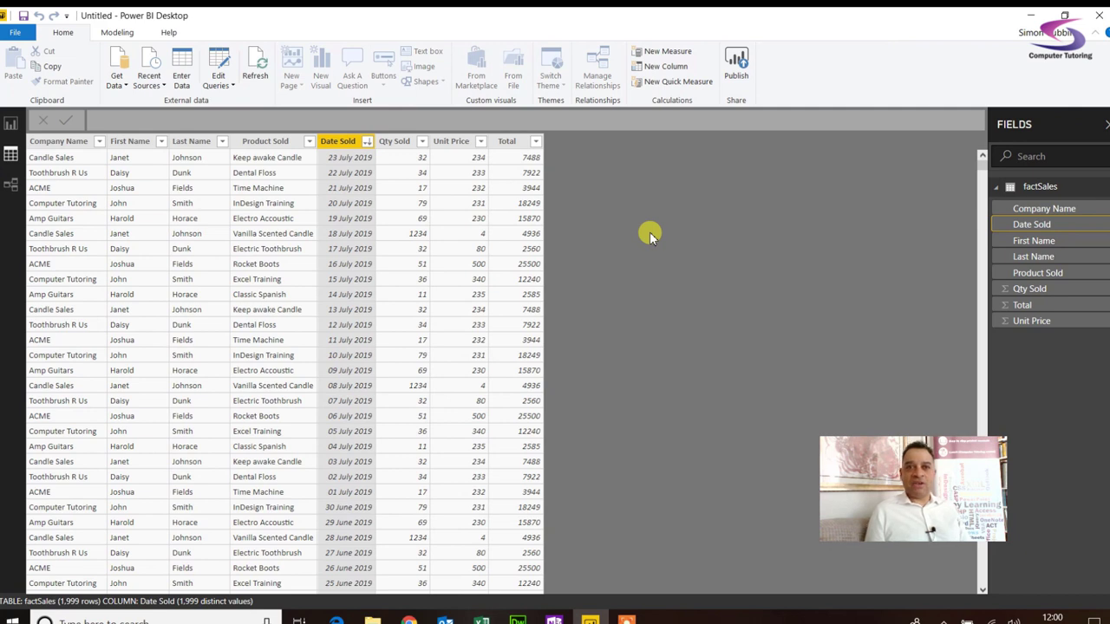
Create a new calculated table in an expanded formula editor, with "DimDate =" on the formula's first line
left_click(126, 38)
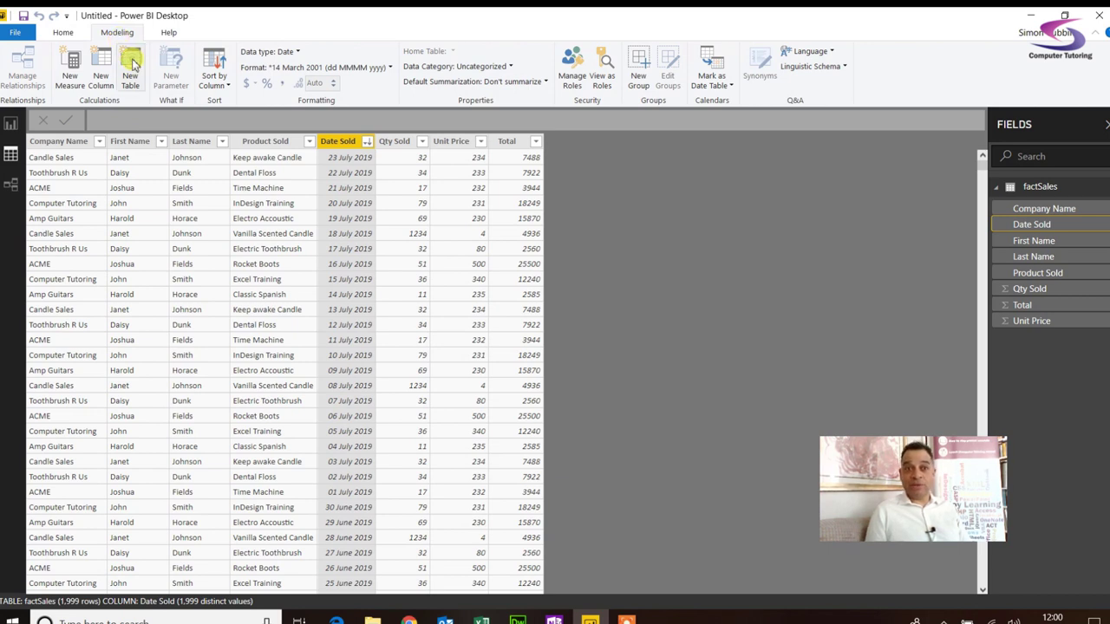
left_click(131, 68)
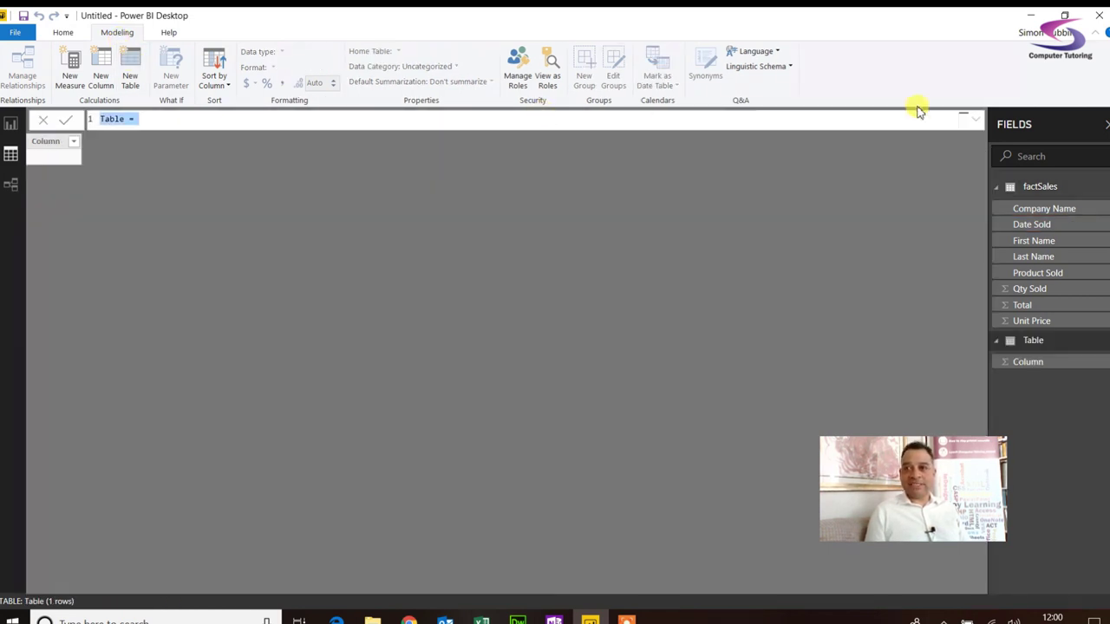
left_click(977, 118)
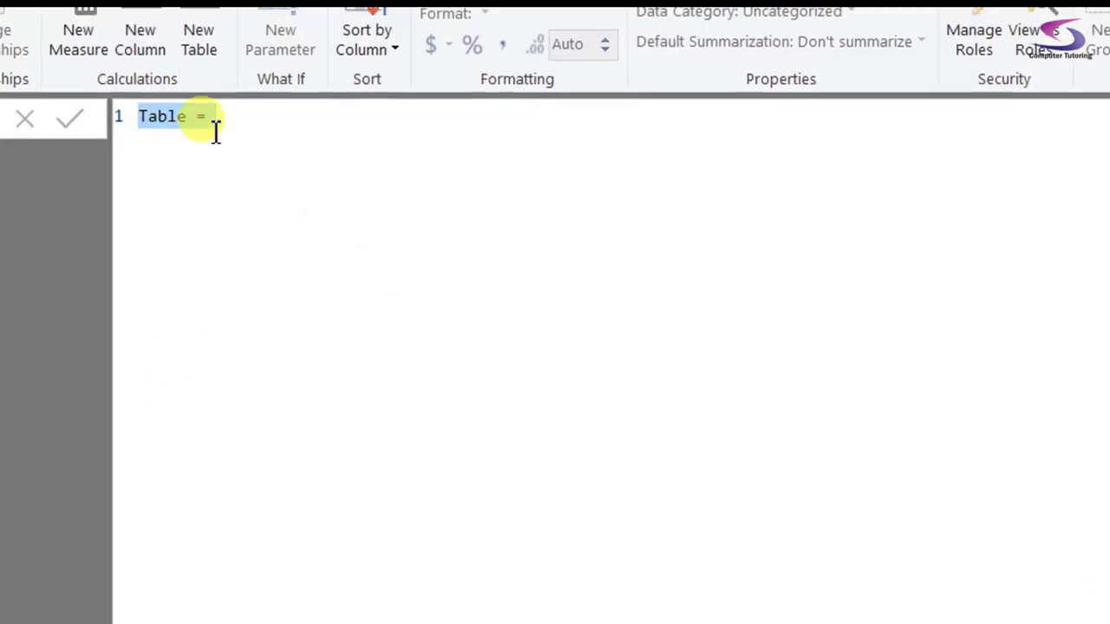
type("Dim")
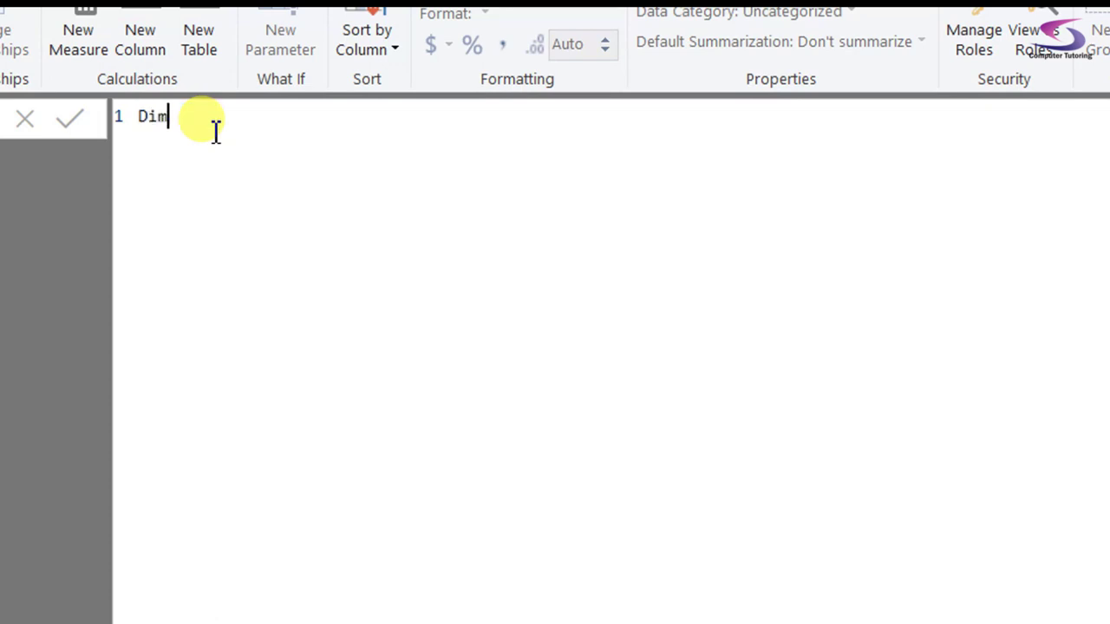
type("Date =")
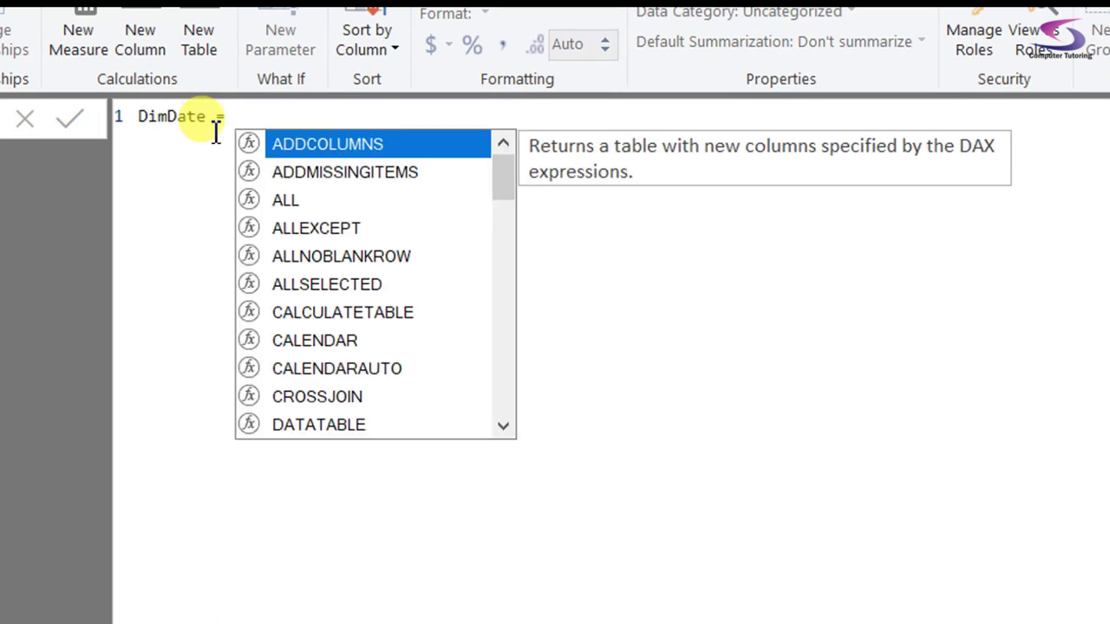
key("shift+Return")
key("Tab")
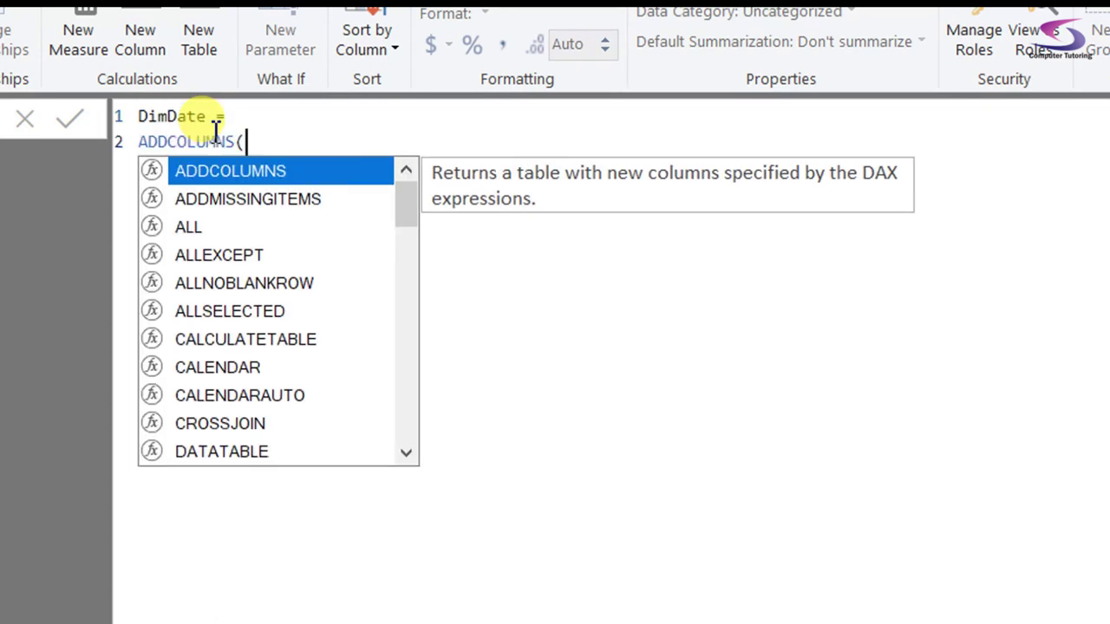
key("BackSpace")
key("BackSpace")
key("BackSpace")
key("BackSpace")
key("BackSpace")
key("BackSpace")
key("BackSpace")
key("BackSpace")
key("BackSpace")
key("BackSpace")
key("BackSpace")
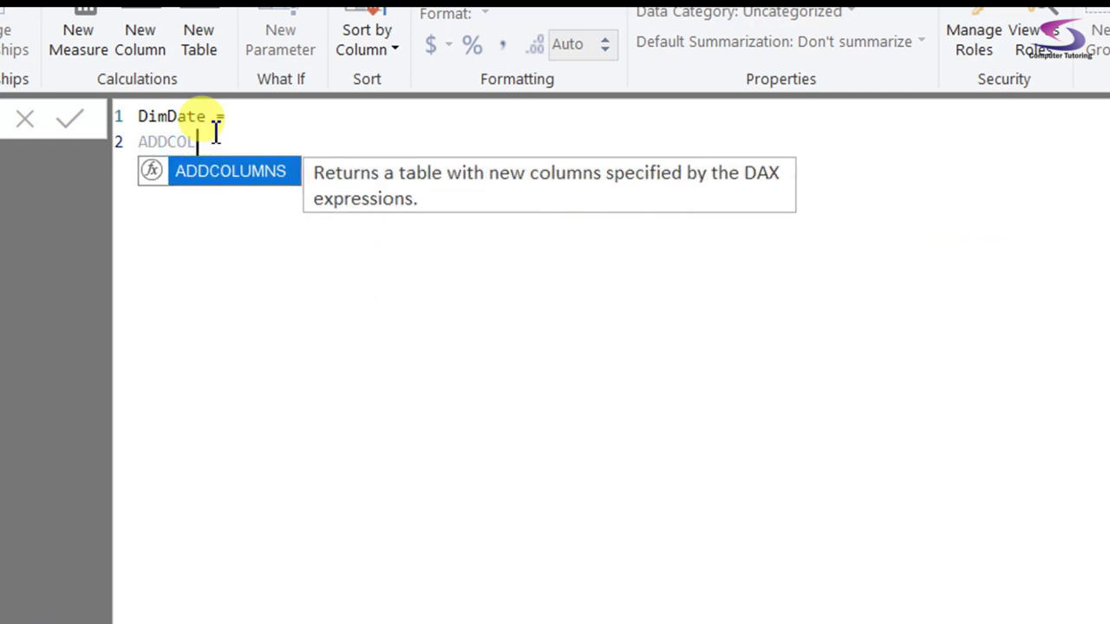
key("Escape")
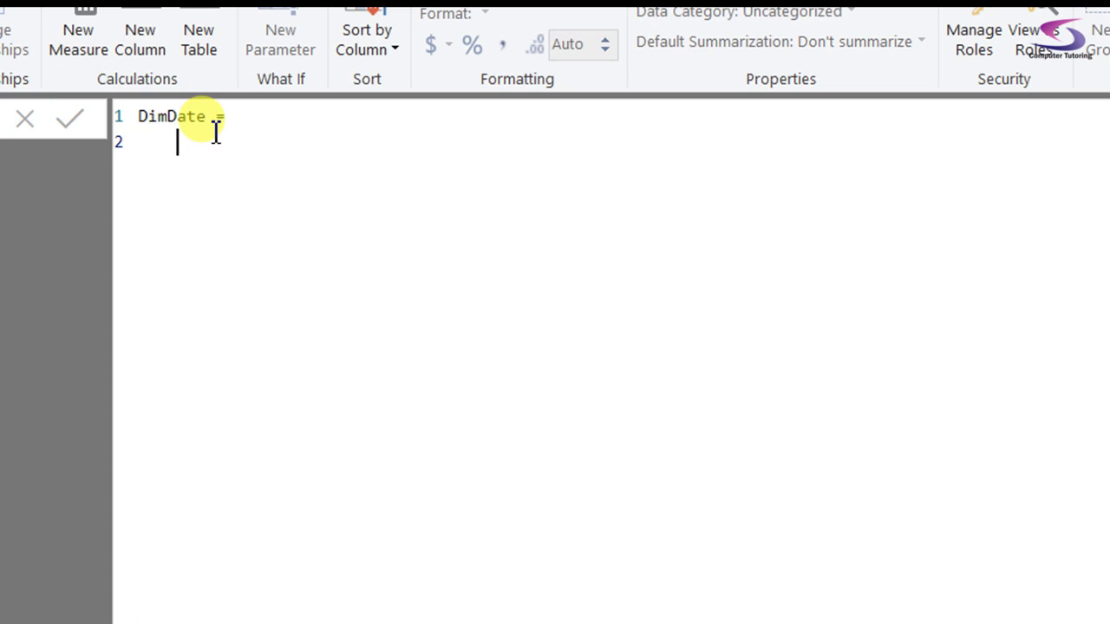
Add a CALENDAR function to the DimDate formula, with an empty argument line and the closing parenthesis on its own line
type("CALE")
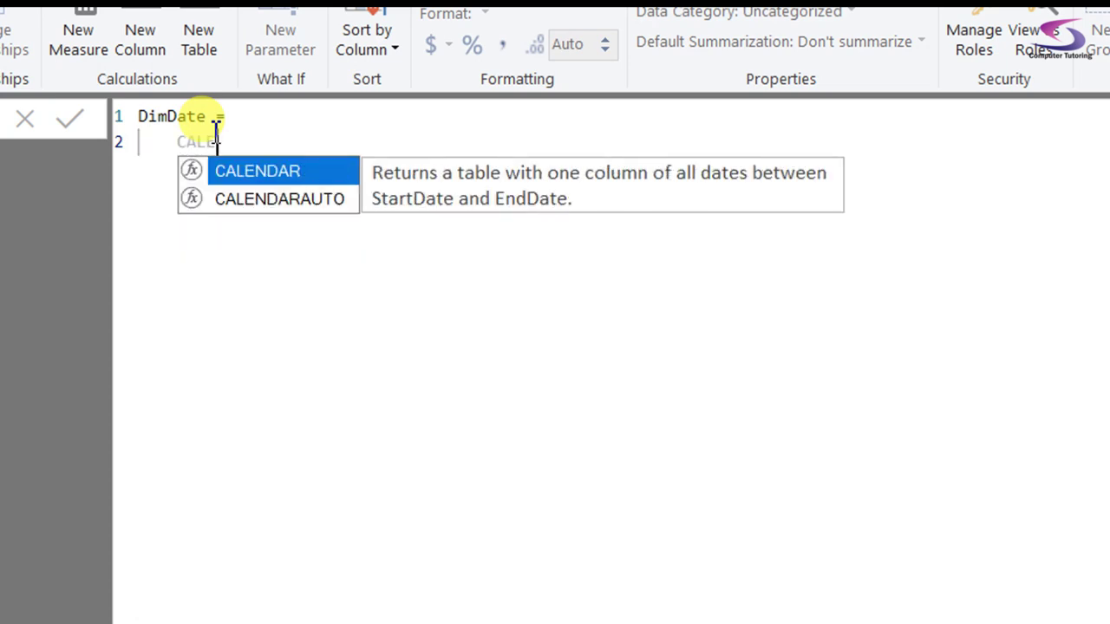
key("Tab")
key("Return")
key("Return")
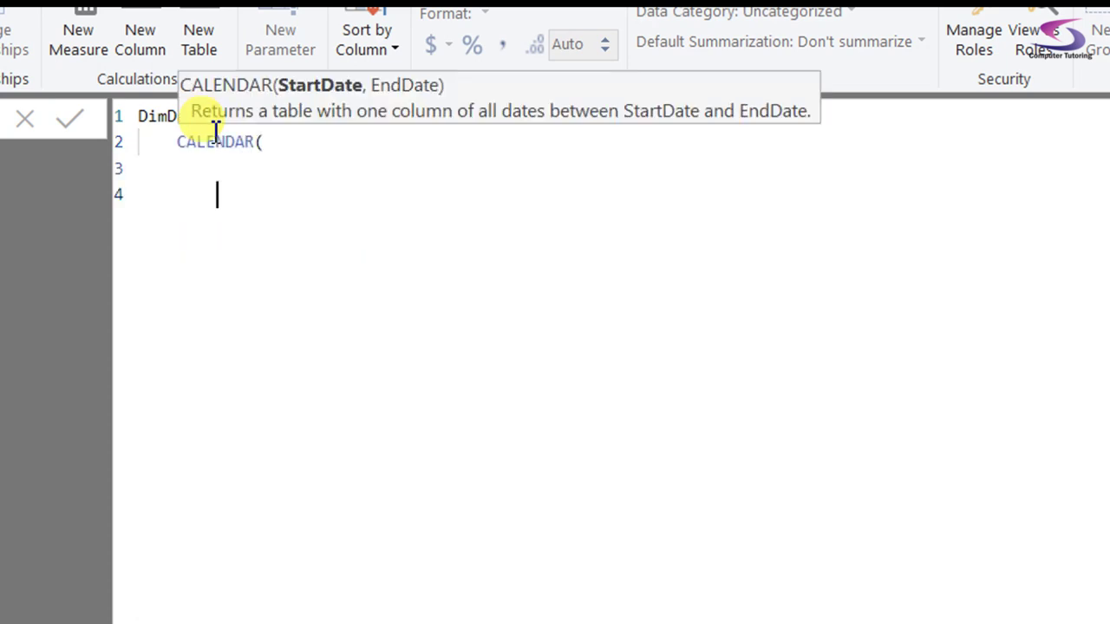
type(")")
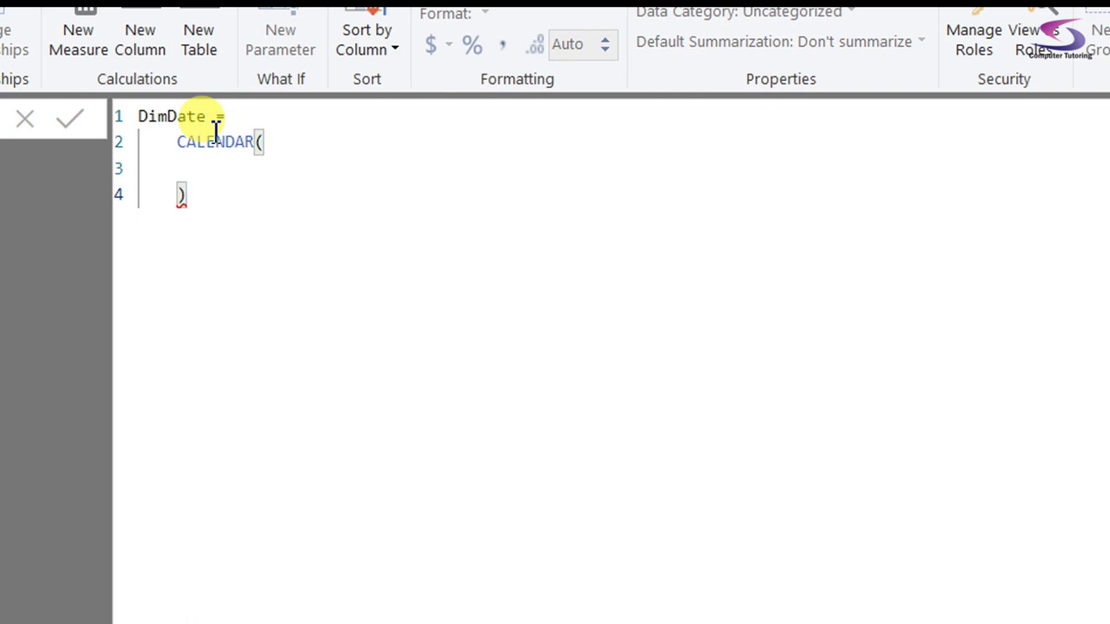
Enter DATE(2014,1,1) as the start date inside the CALENDAR function, followed by a comma
key("Up")
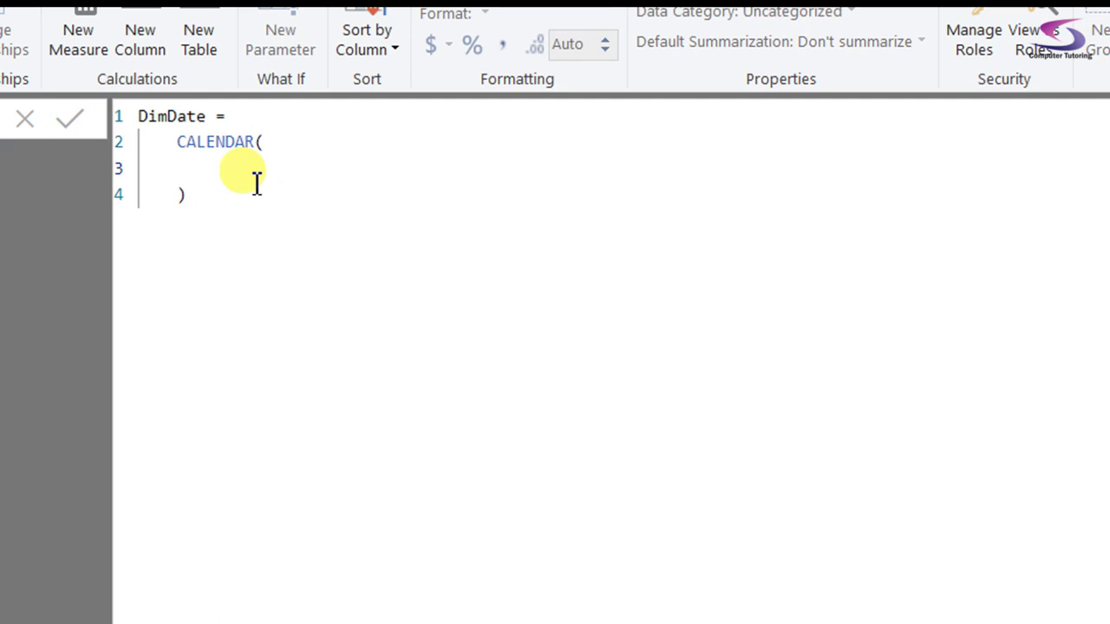
type("DAte")
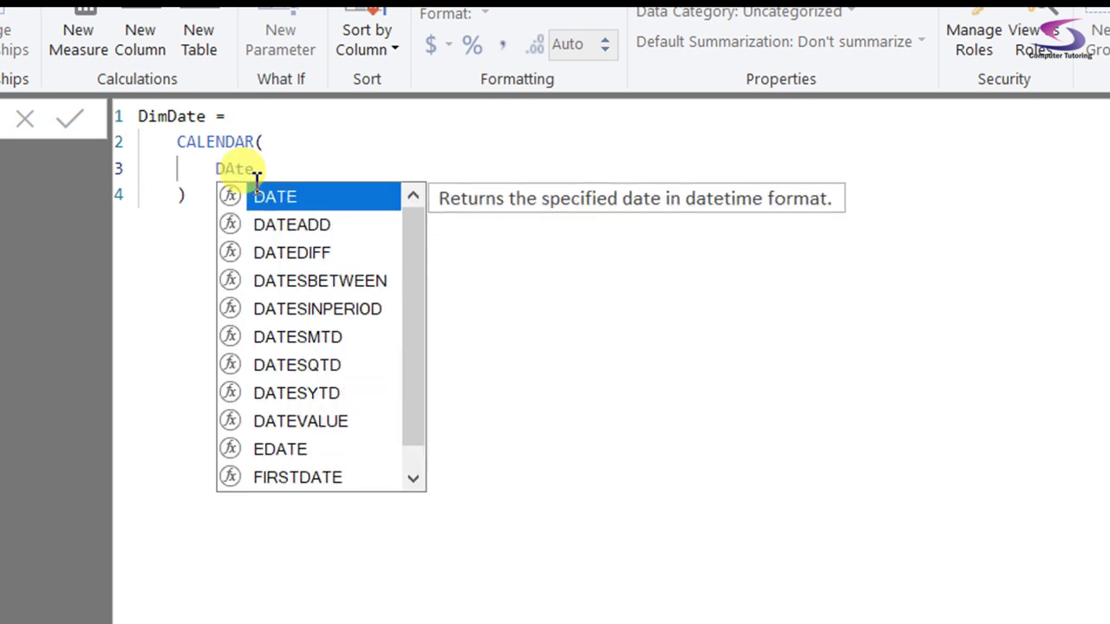
key("Tab")
type("20")
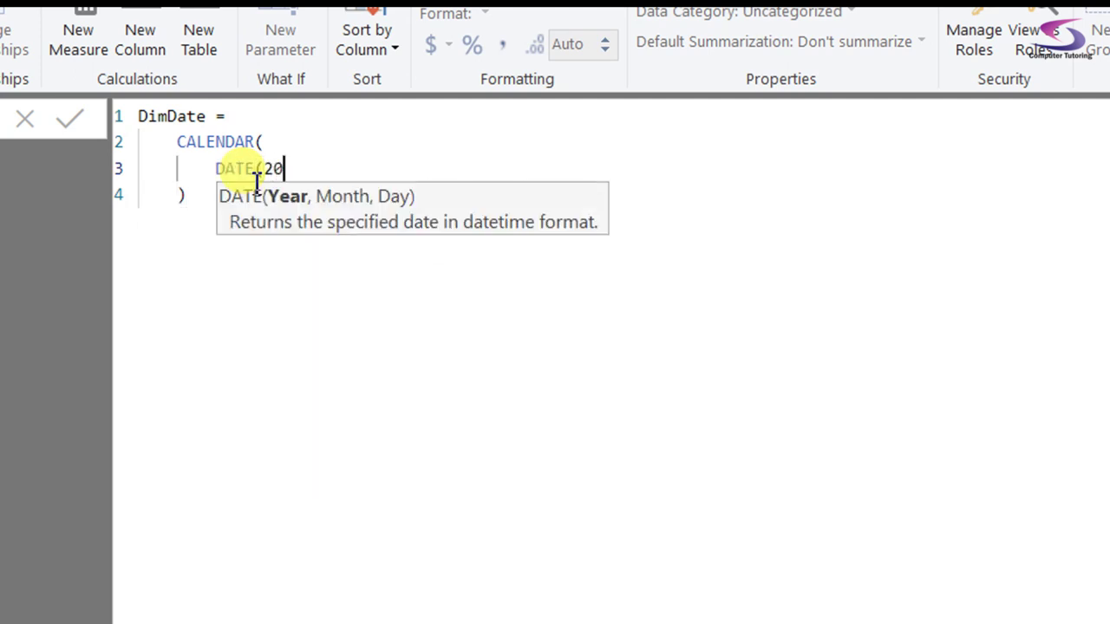
type("14,")
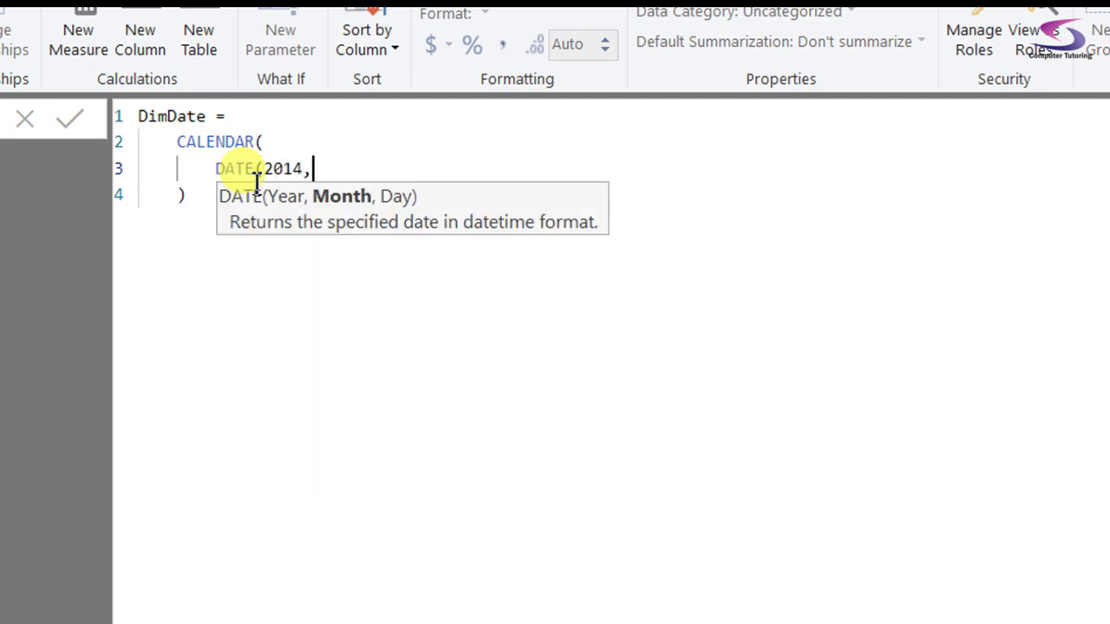
type("1,1)")
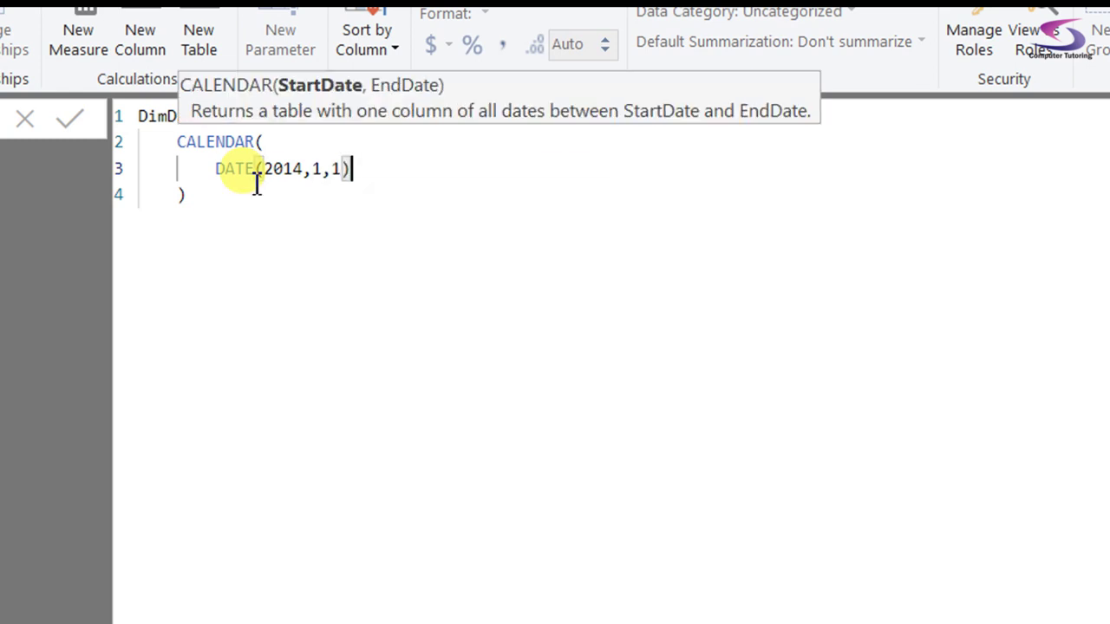
type(",")
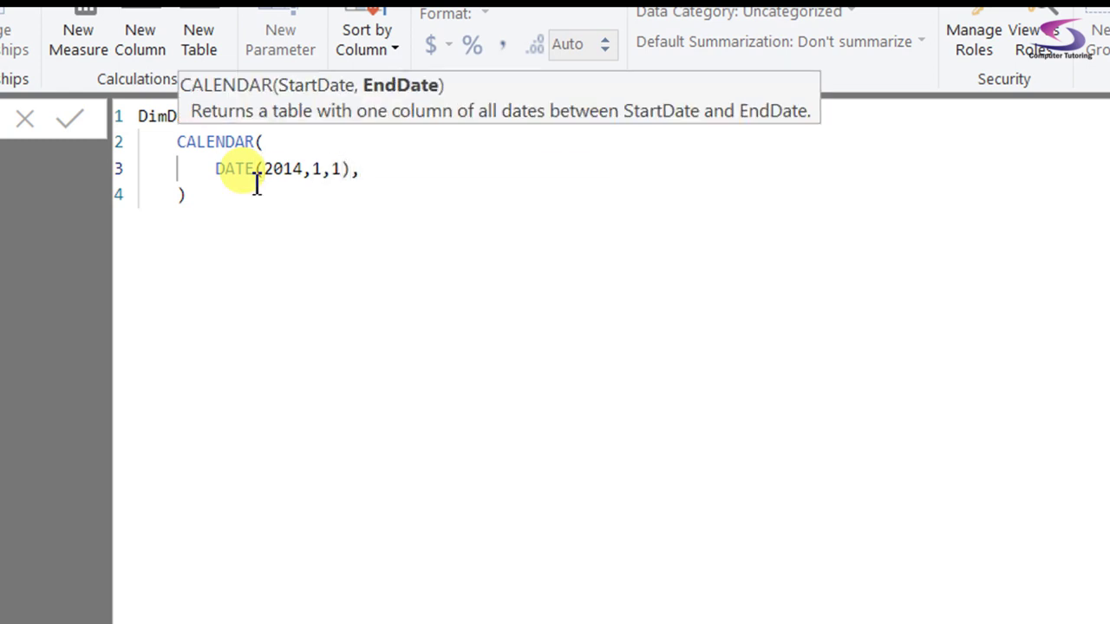
Enter DATE(2019,12,31) on a new line as the CALENDAR function's end date and commit the DimDate formula
key("Return")
type("DATE(")
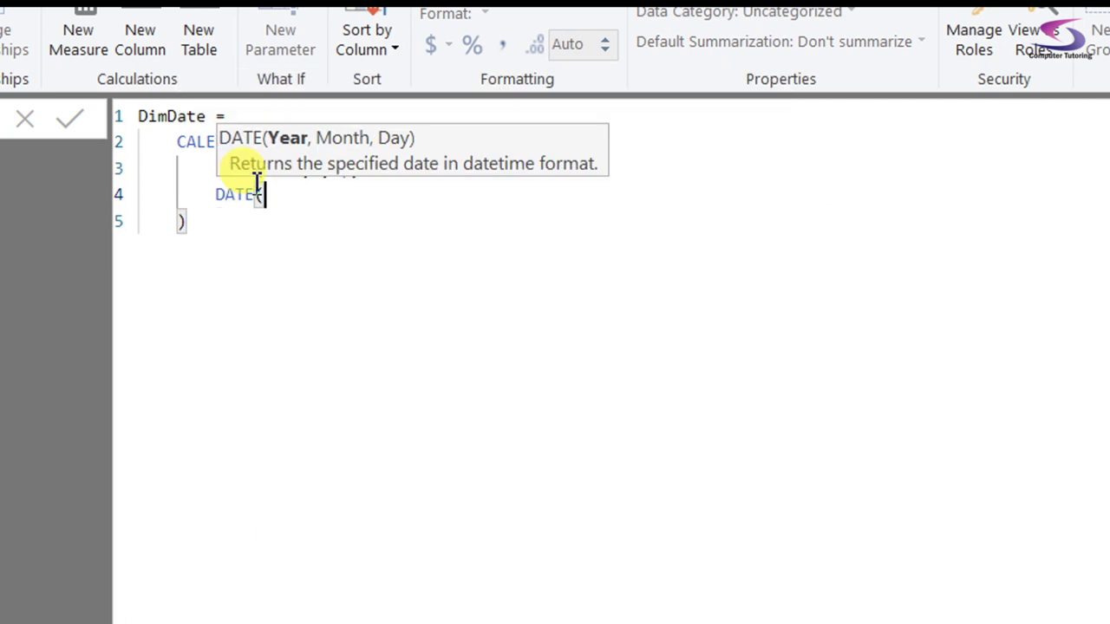
type("2109")
key("BackSpace")
key("BackSpace")
key("BackSpace")
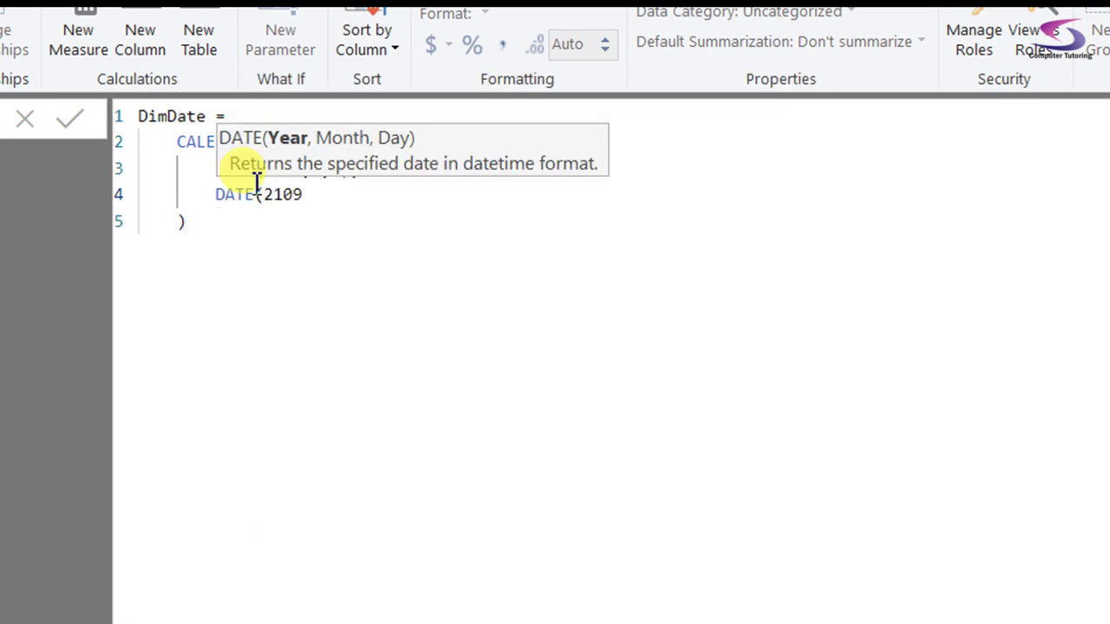
type("9")
key("BackSpace")
type("019,12")
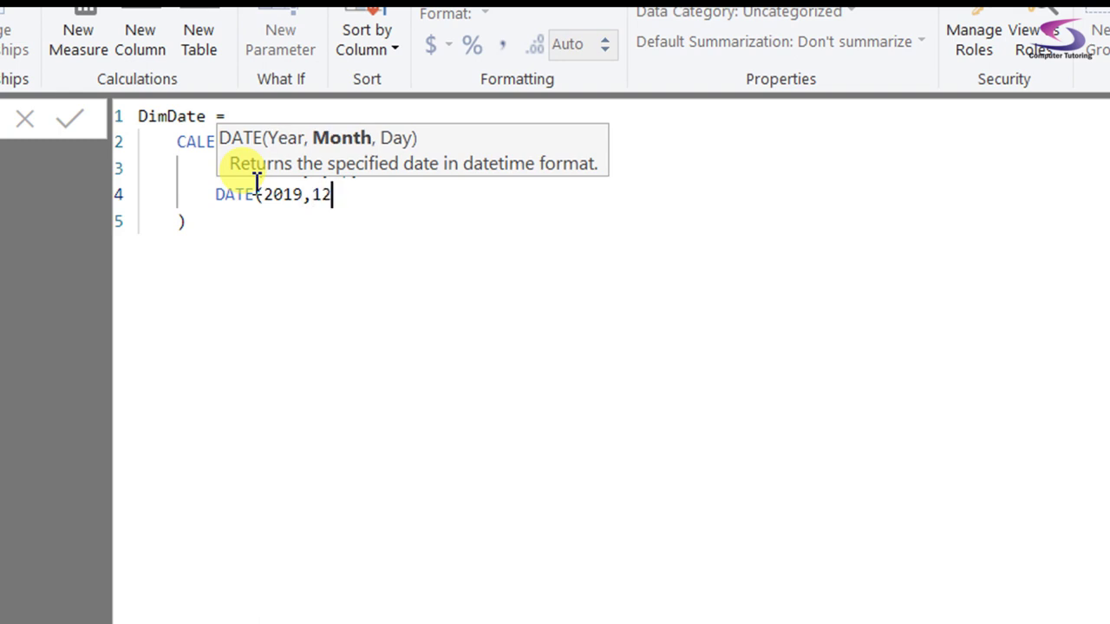
type(",31)")
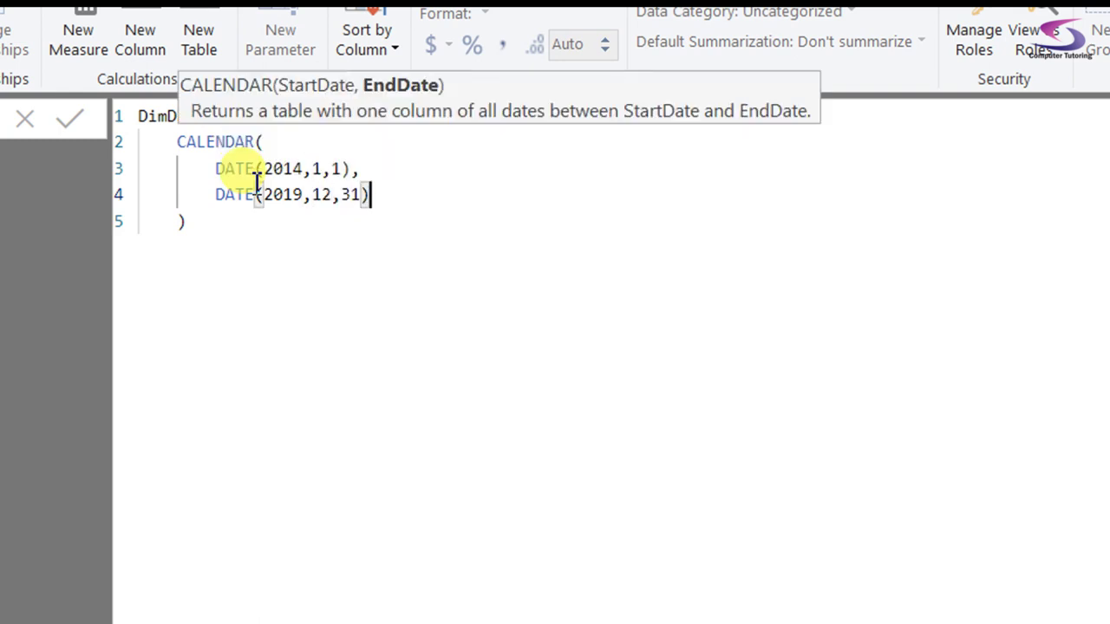
key("Down")
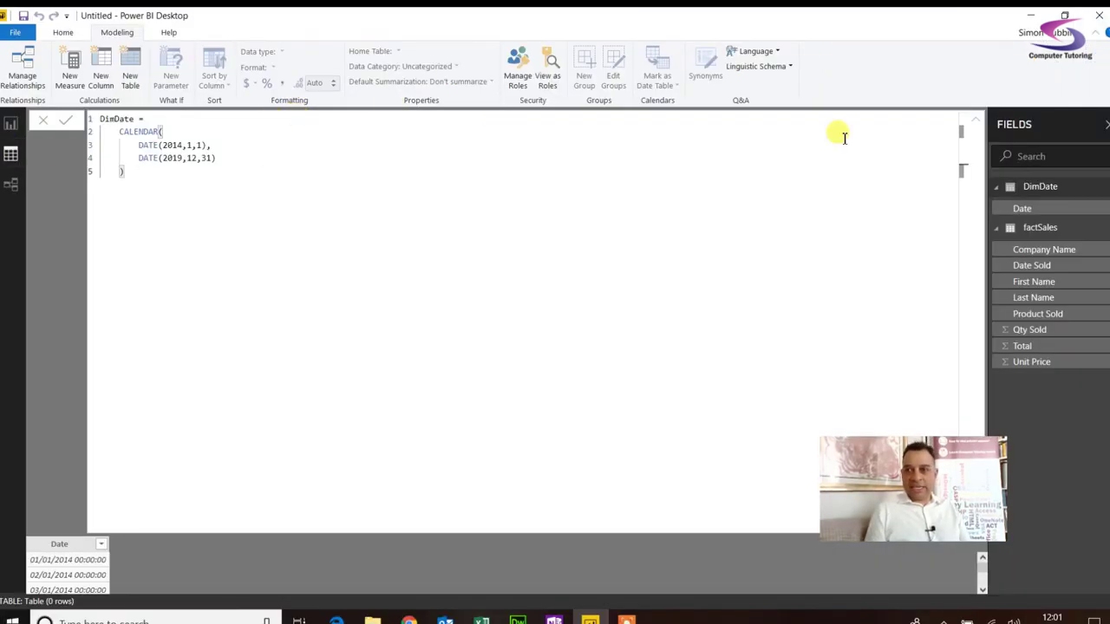
Collapse the expanded formula editor to view the rows of dates in the DimDate table
left_click(1013, 186)
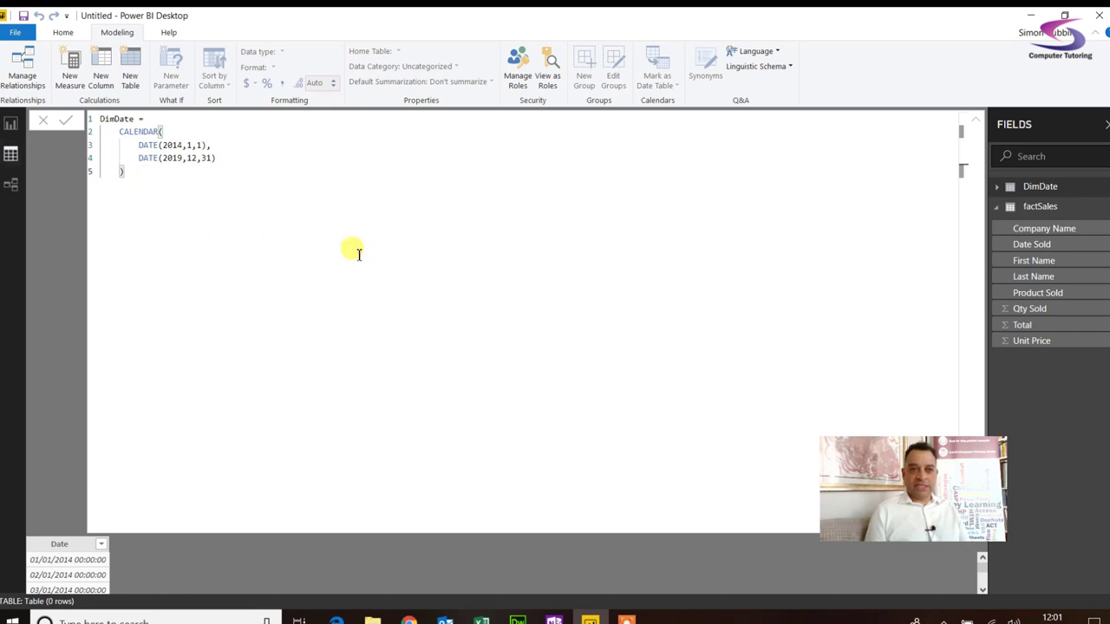
left_click(1058, 194)
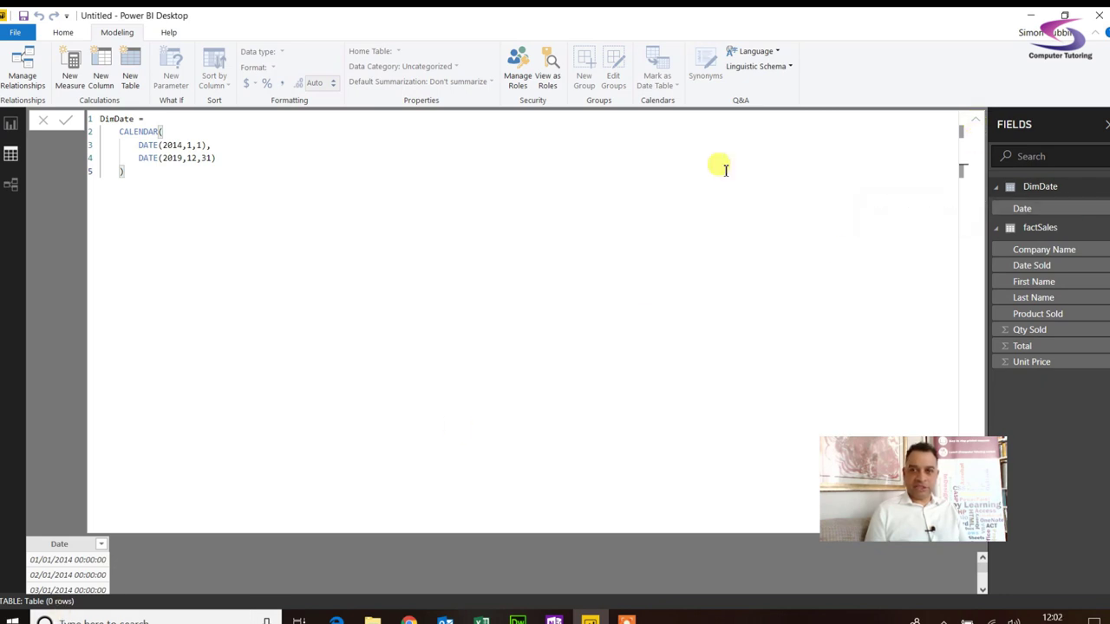
left_click(975, 120)
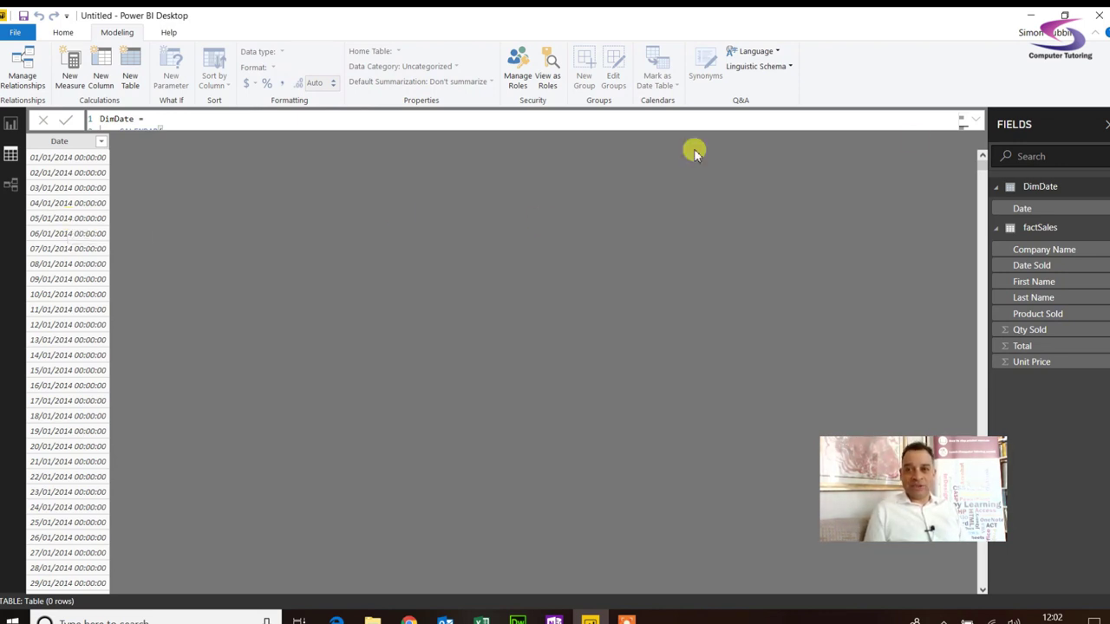
Expand the DimDate formula and insert YEAR(MAX(factSales[Date Sold])) before 2014 in the start date's DATE function
left_click(977, 122)
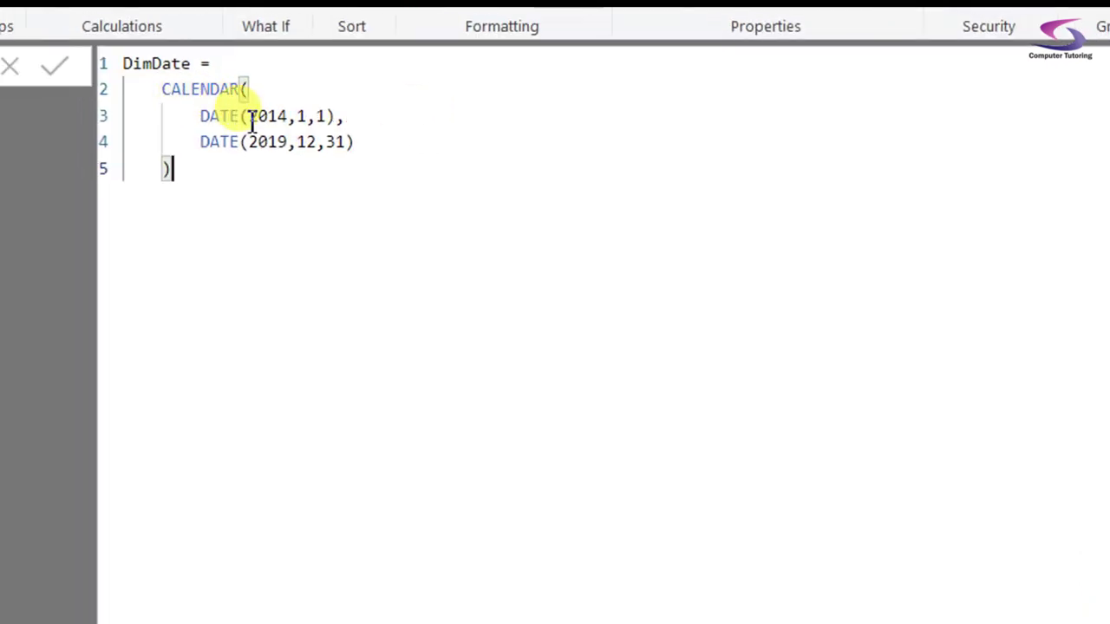
left_click(250, 116)
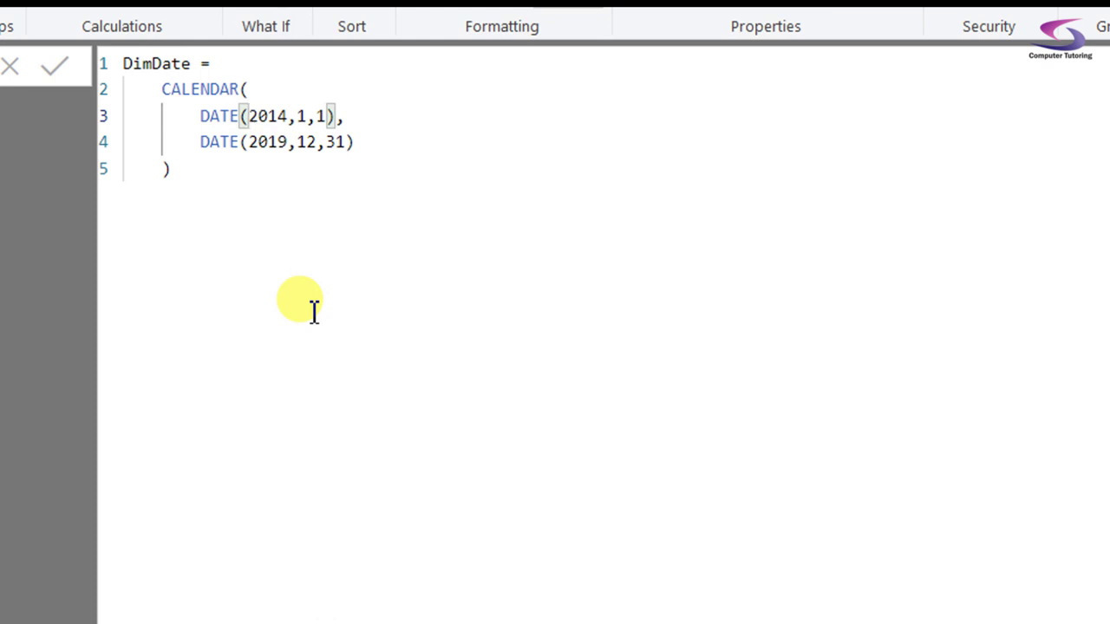
type("YEAR(")
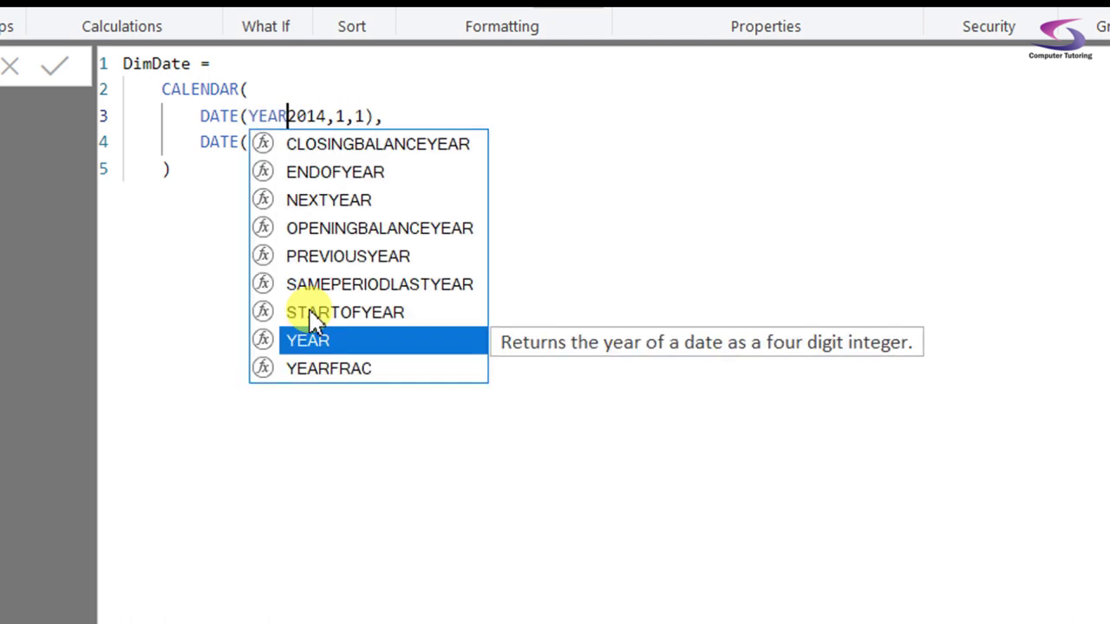
type("MAX(")
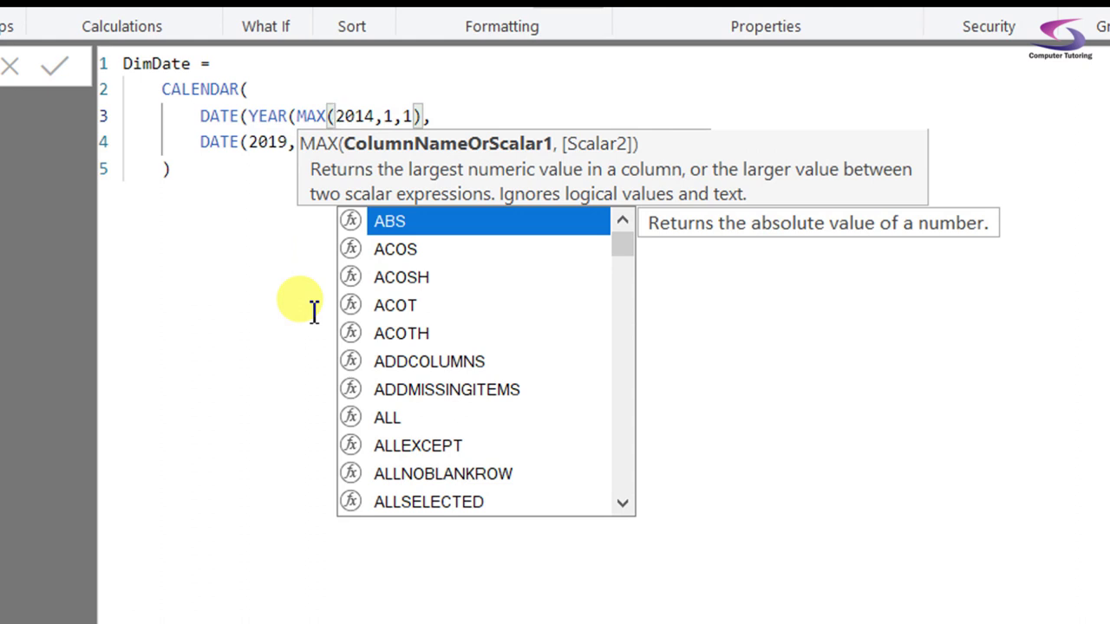
type("Fac")
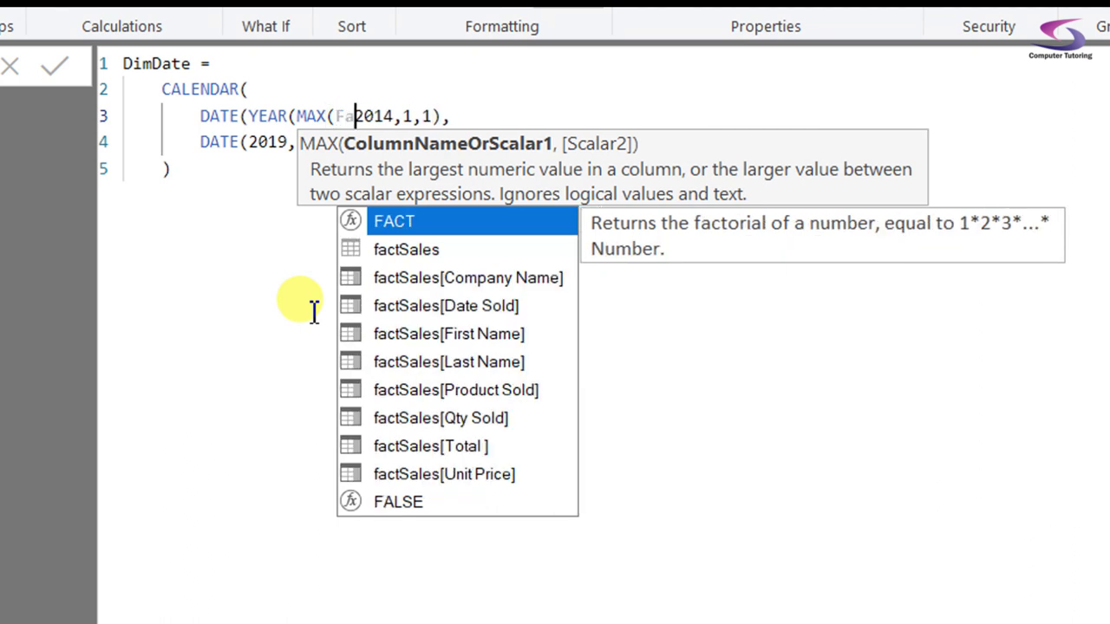
key("Down")
key("Tab")
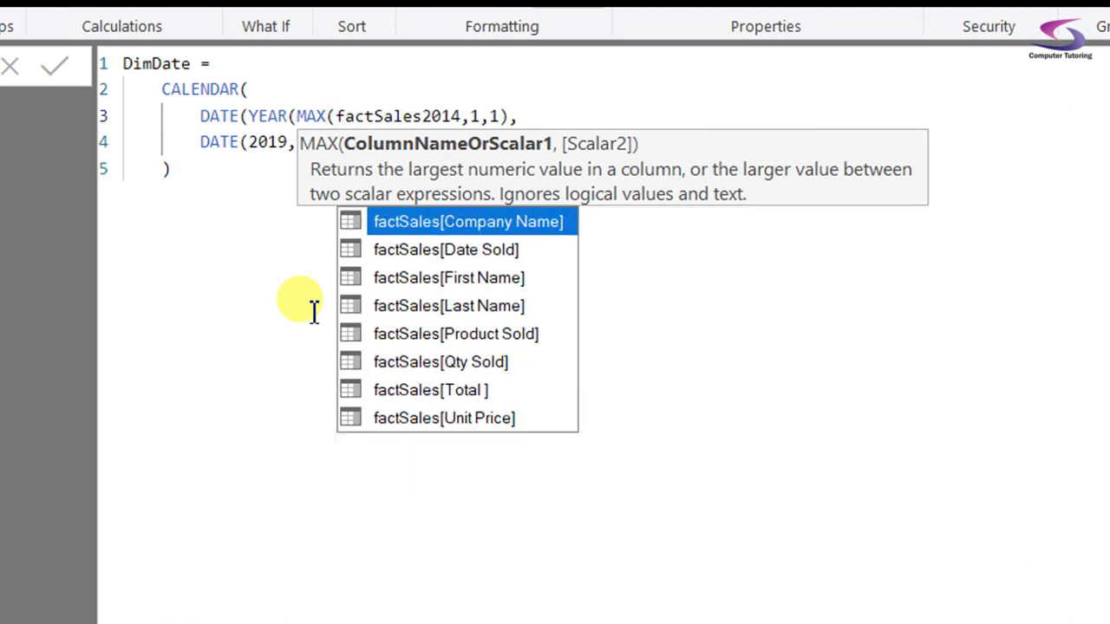
type("[")
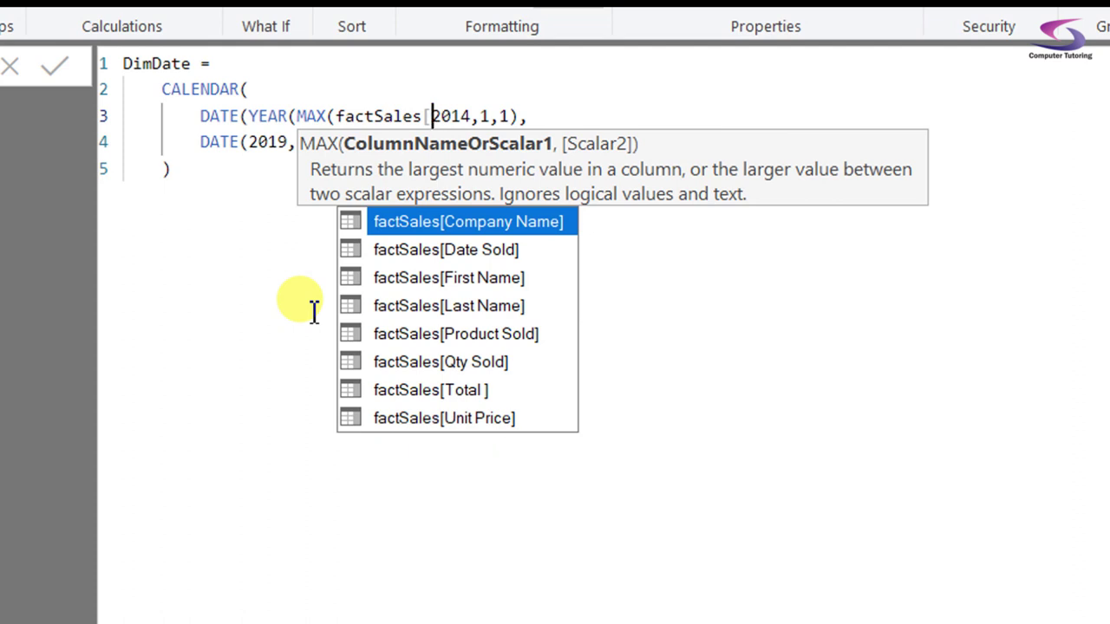
type("D")
key("Tab")
type("))")
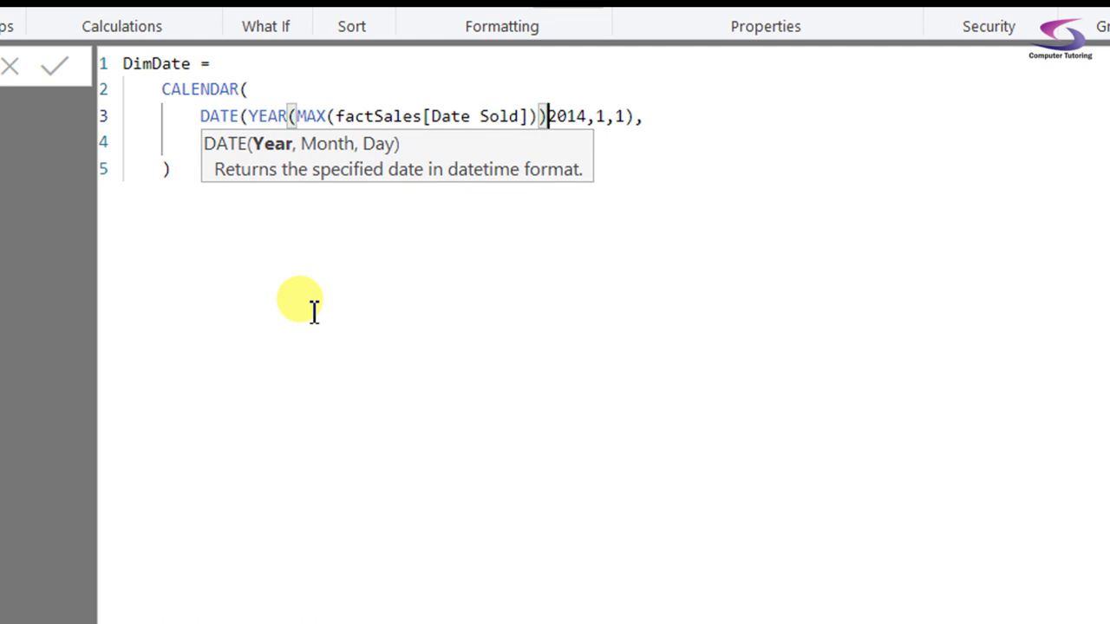
Replace MAX with MIN in the start date and delete the hard-coded 2014, giving DATE(YEAR(MIN(factSales[Date Sold])),1,1)
left_click(310, 112)
key("BackSpace")
key("Delete")
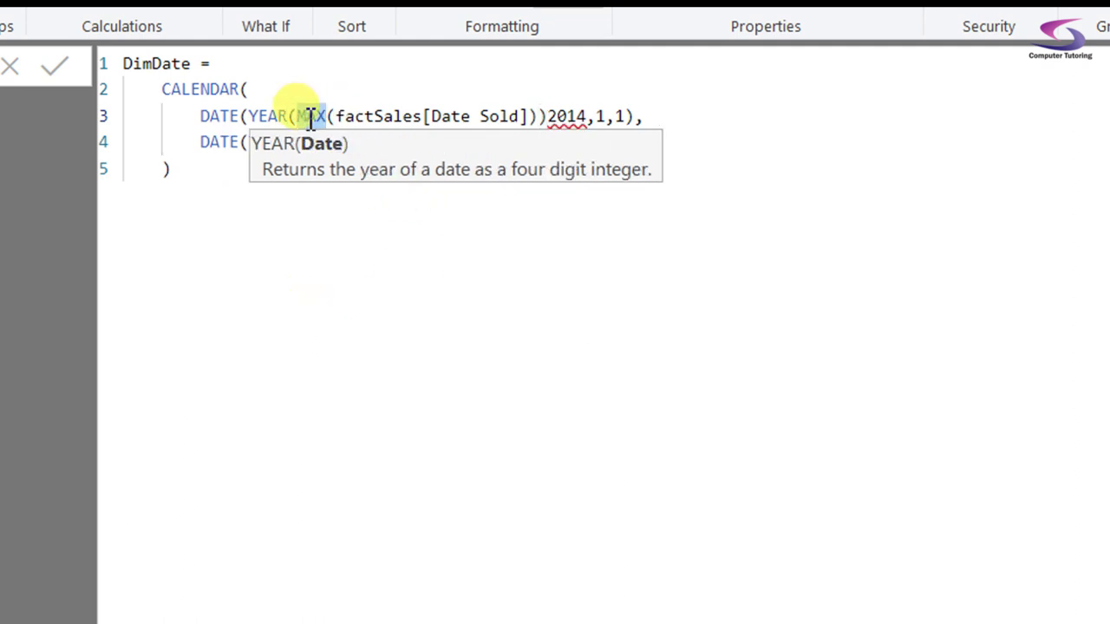
type("IN")
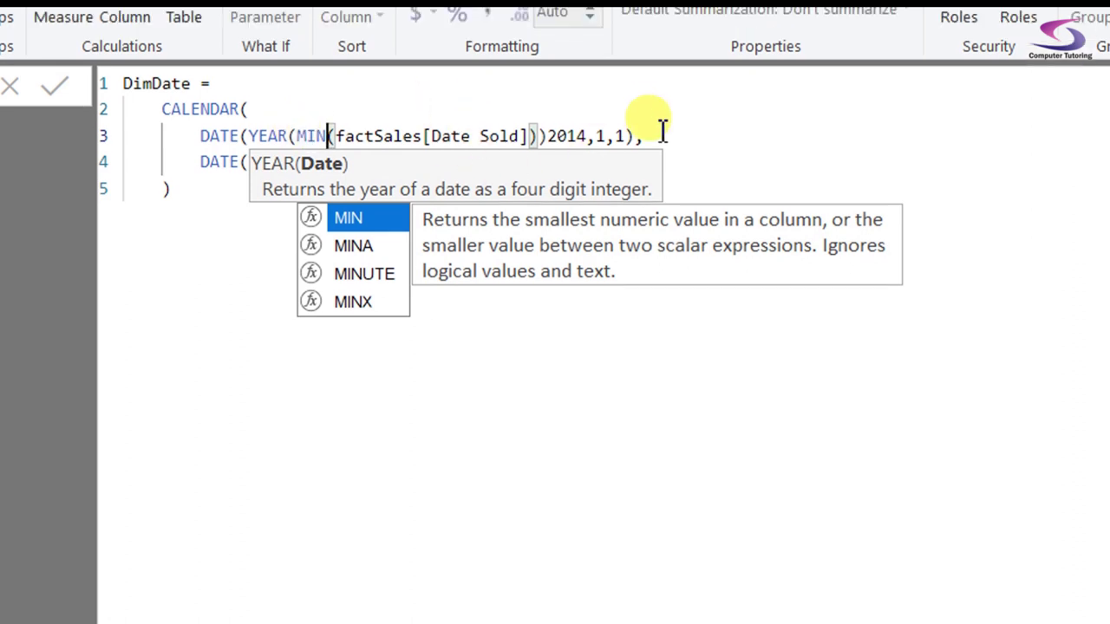
left_click(663, 132)
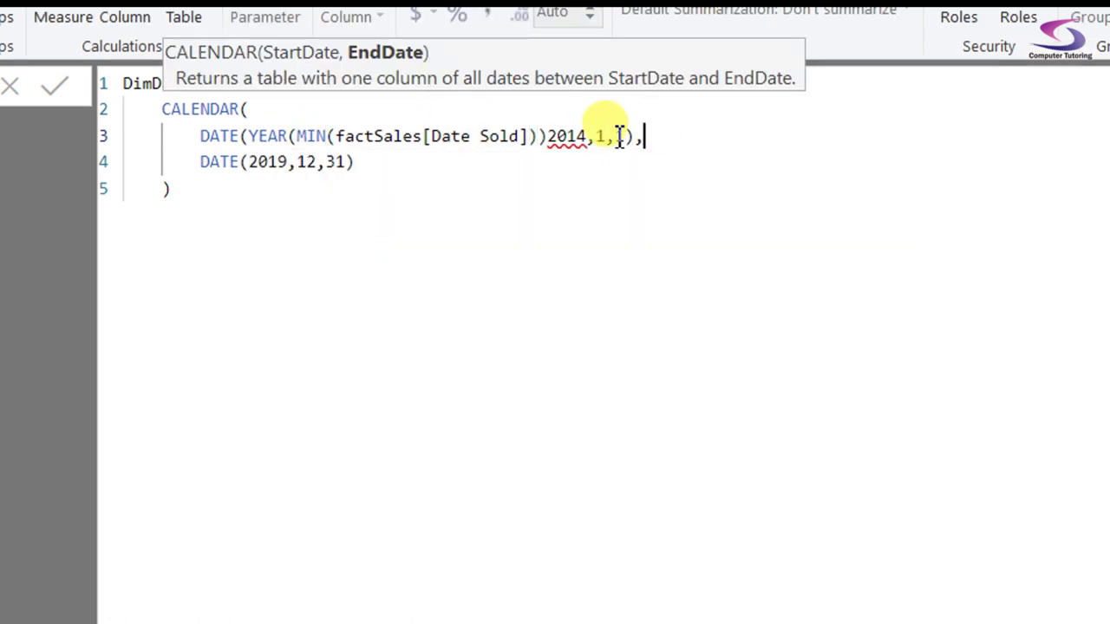
double_click(573, 138)
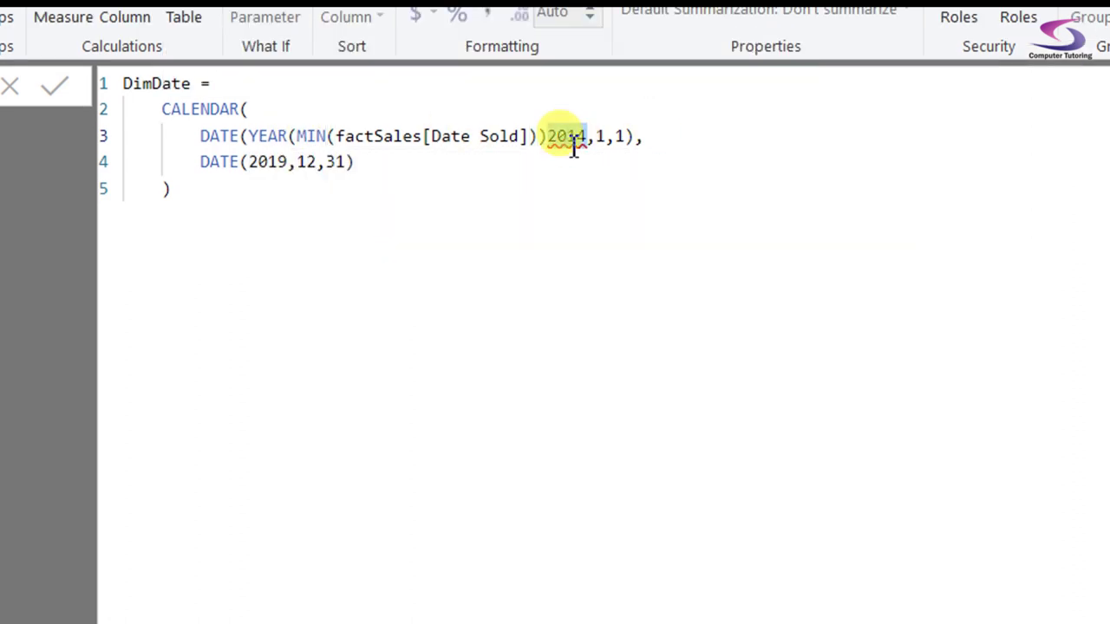
key("BackSpace")
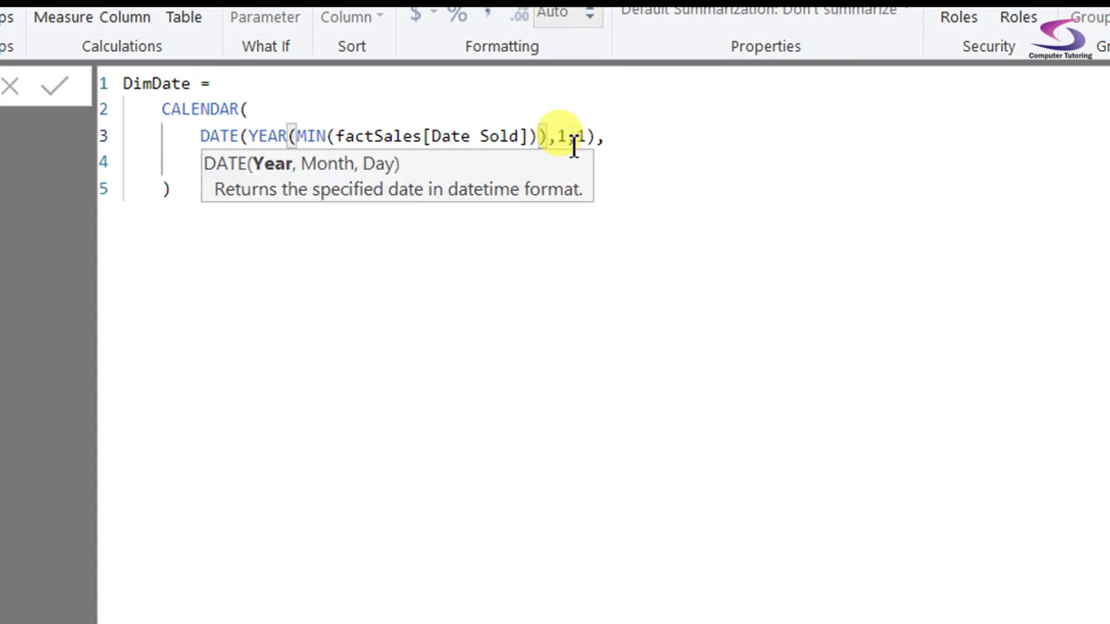
Replace the hard-coded 2019 in the end date's DATE function with the opening of a nested YEAR(MAX( expression
left_click(666, 165)
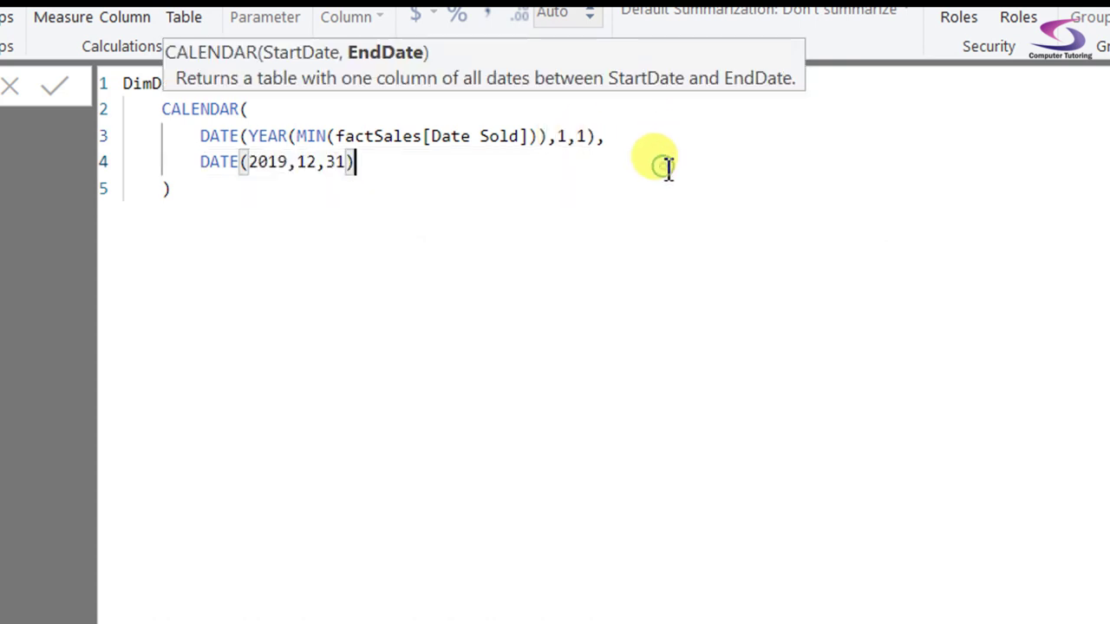
left_click(286, 164)
key("BackSpace")
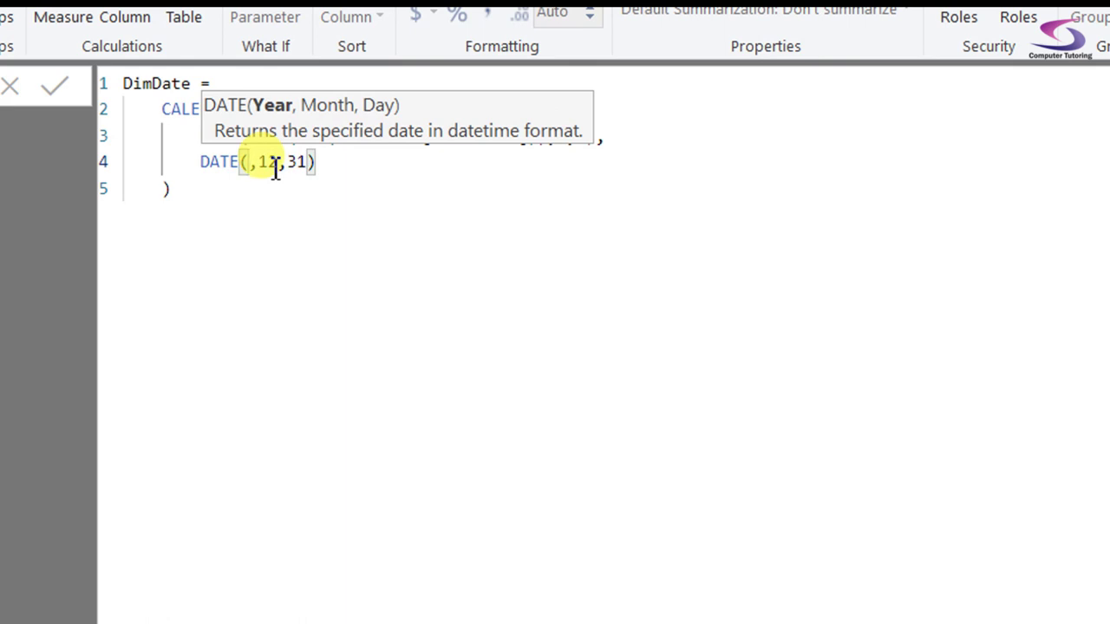
type("Y")
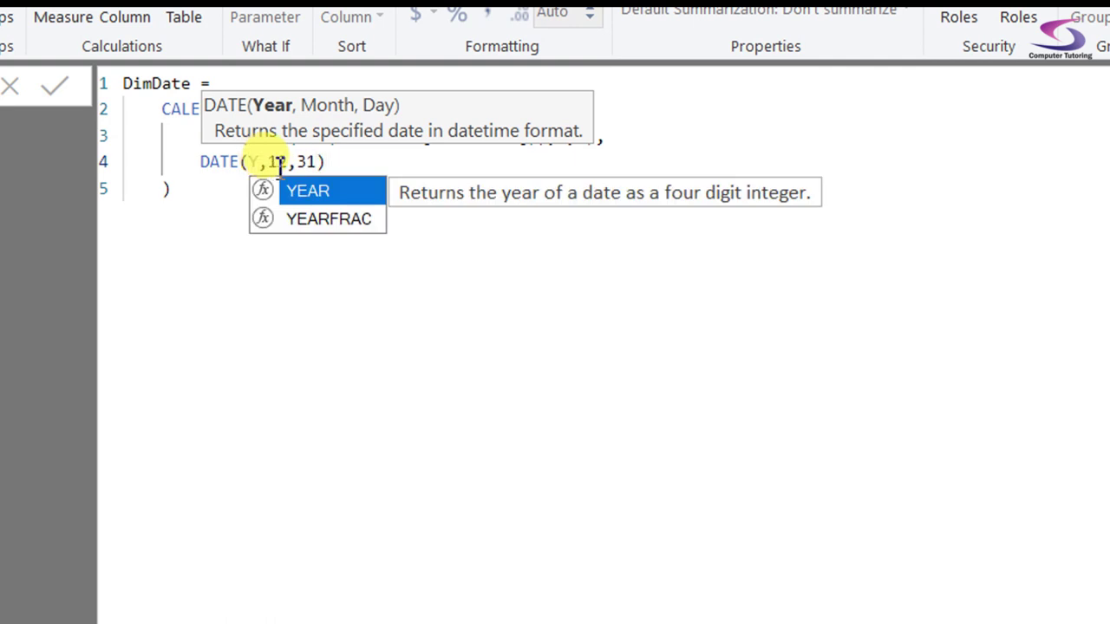
key("End")
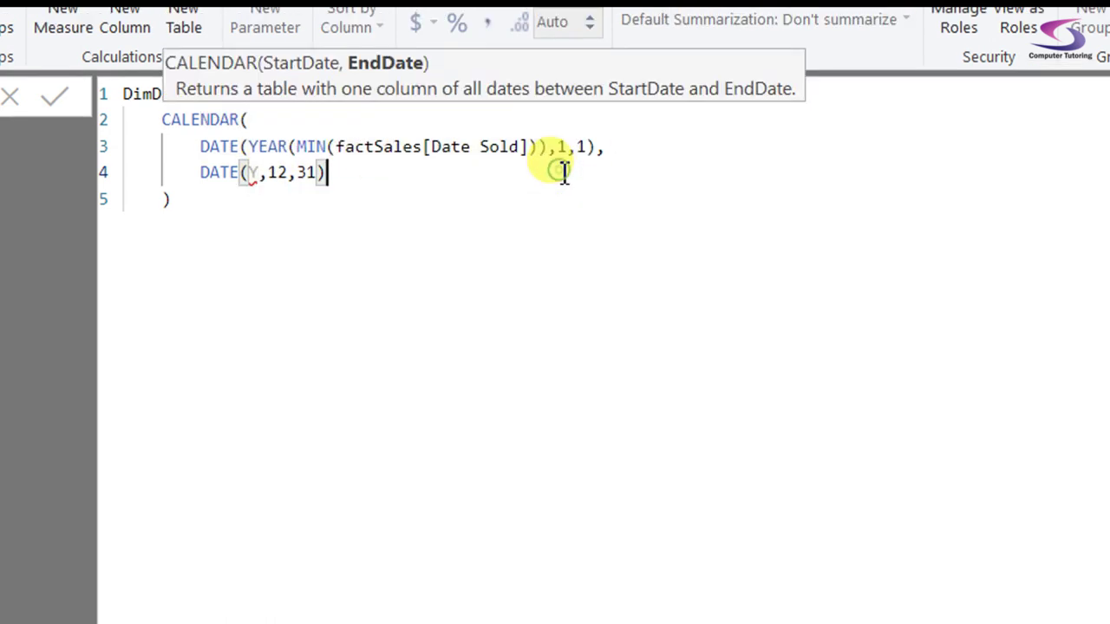
left_click(262, 178)
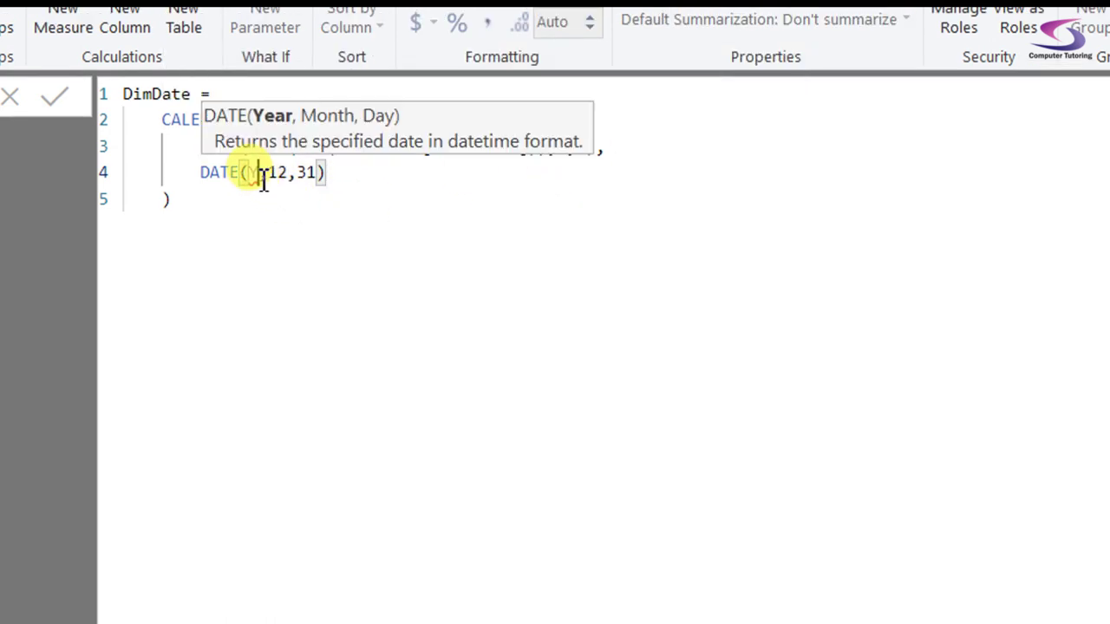
type("EAR(M")
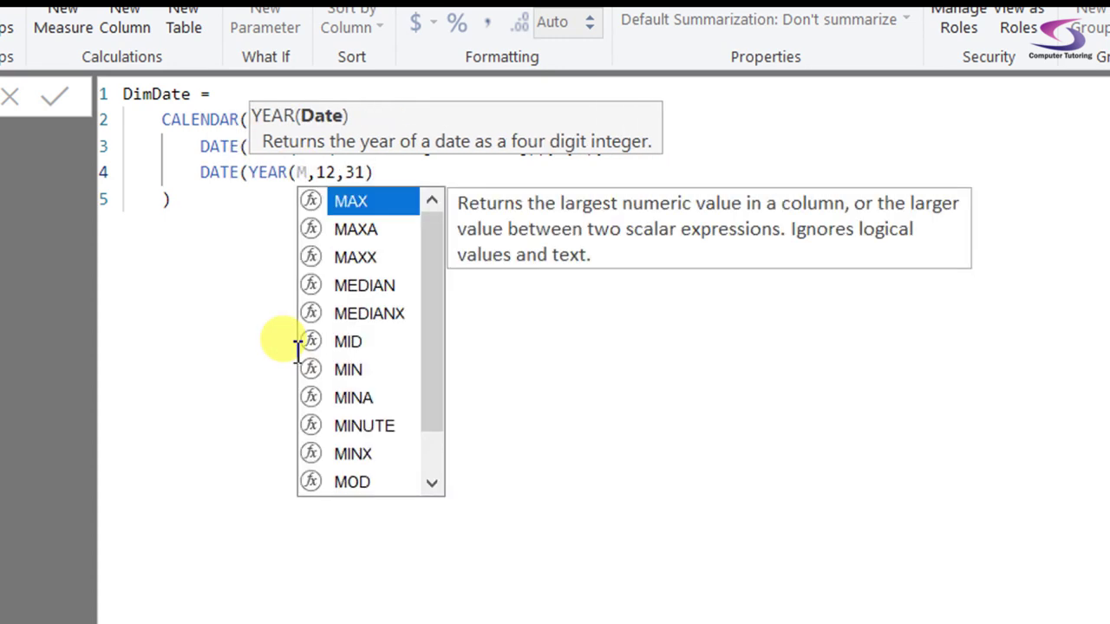
type("AX(")
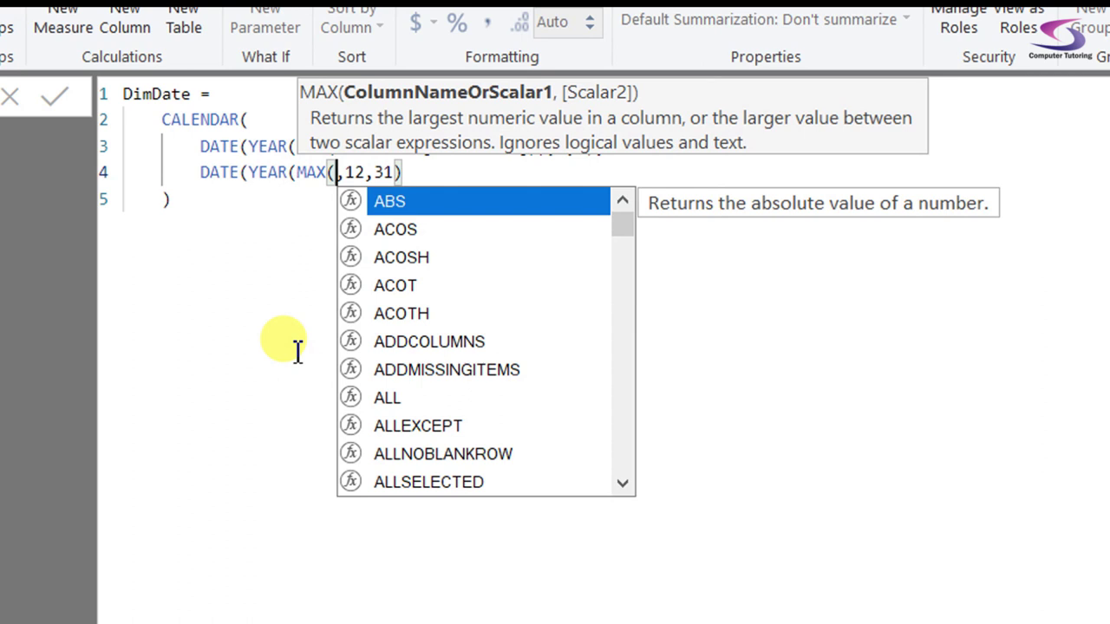
Complete the end date's year as YEAR(MAX(factSales[Date Sold])), commit the DimDate formula and collapse the formula editor
type("fac")
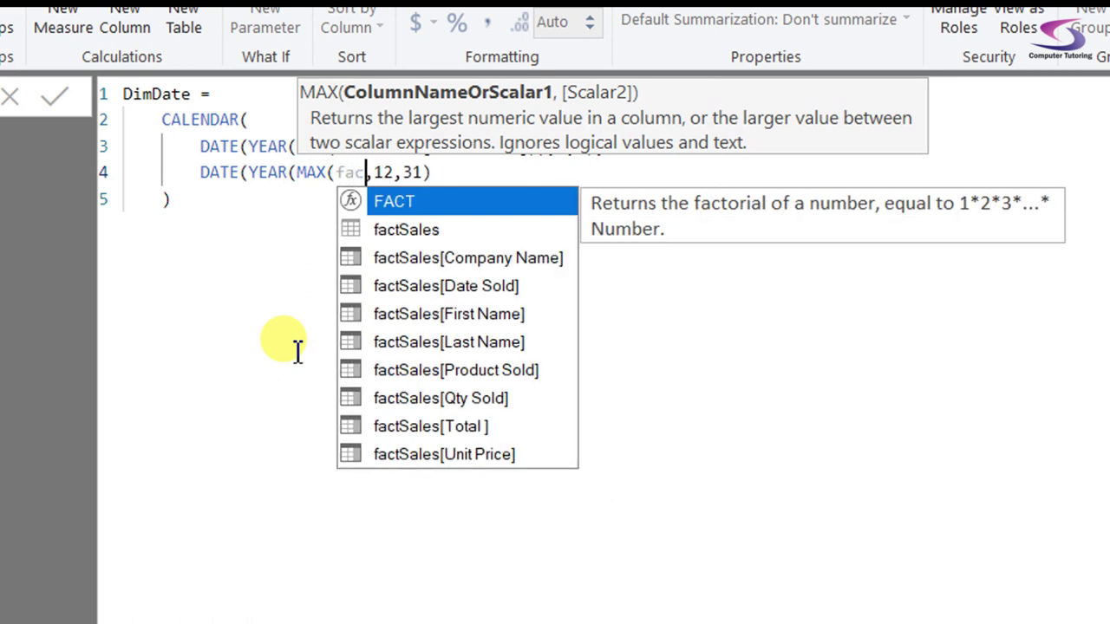
type("tSales")
type("[Date Sold")
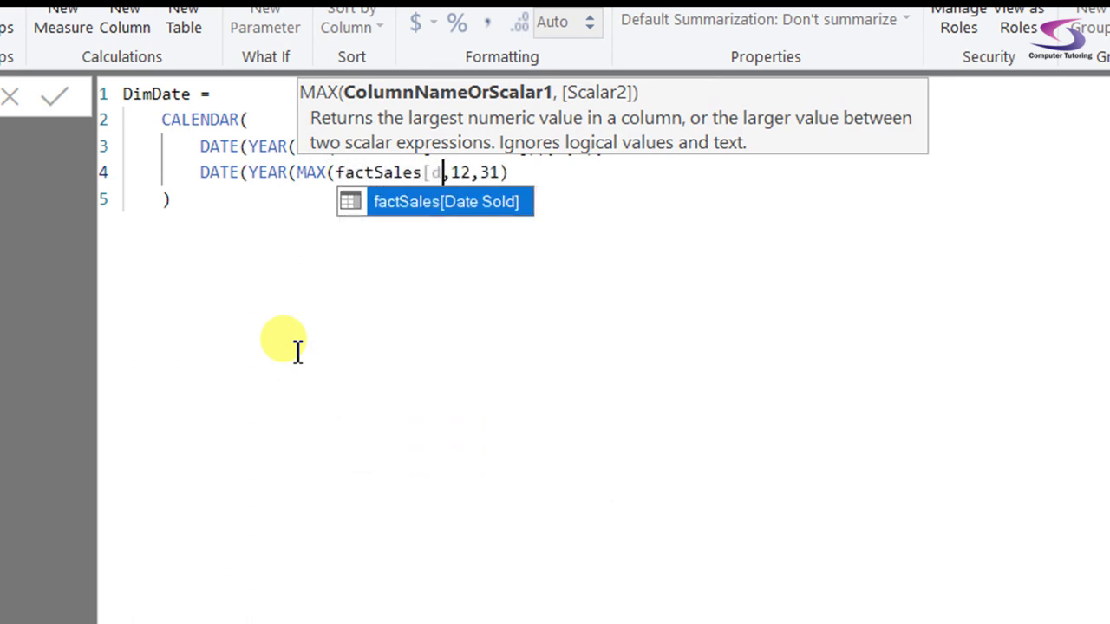
key("Tab")
type(")")
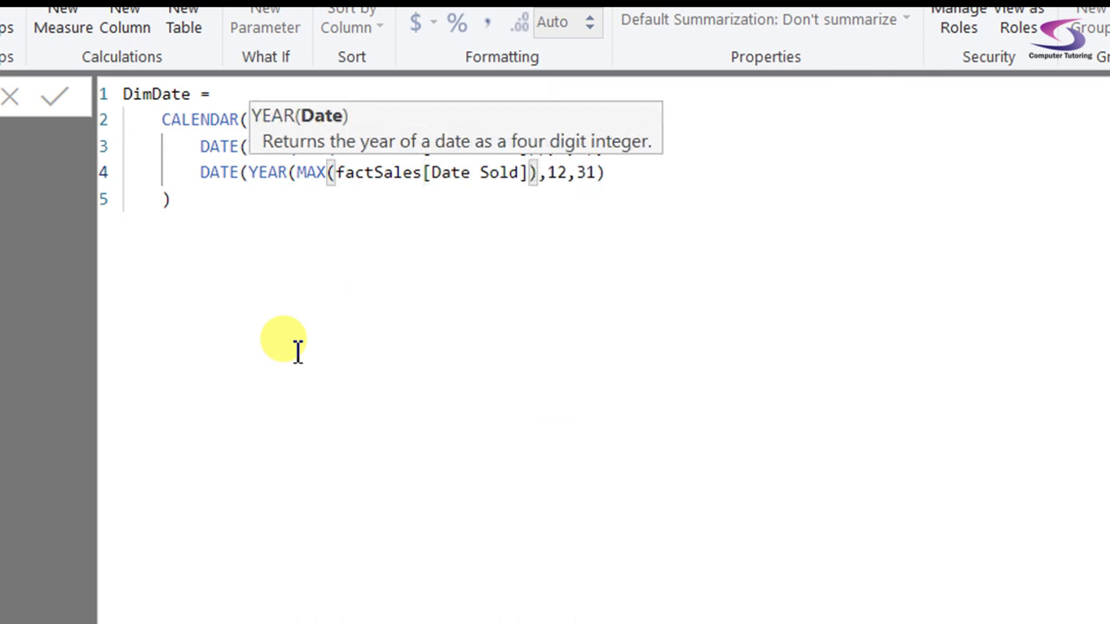
type(")")
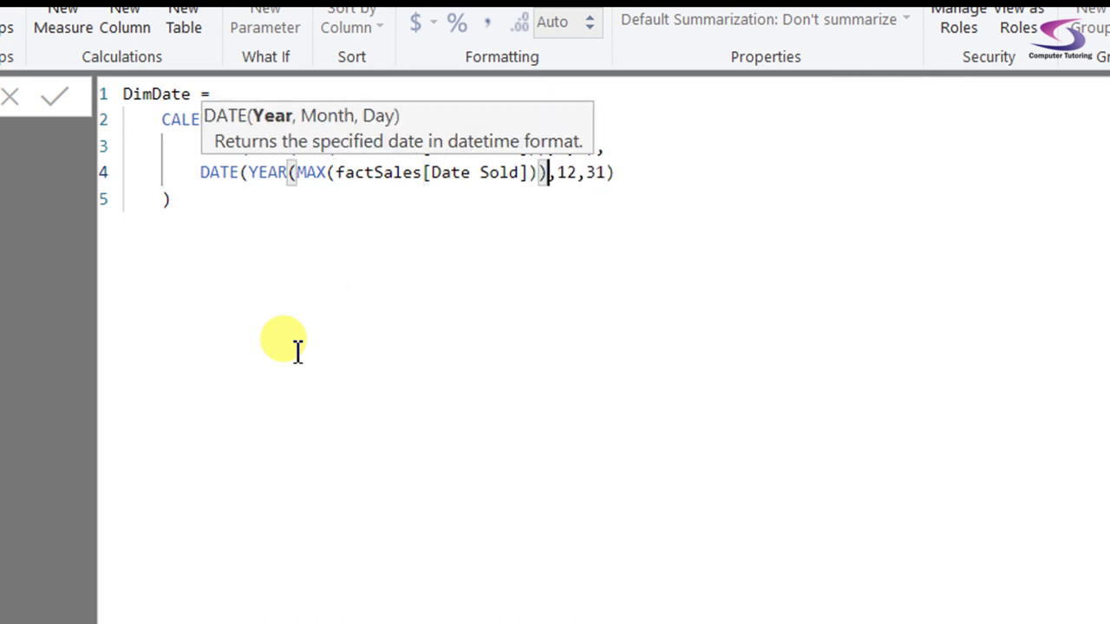
left_click(59, 101)
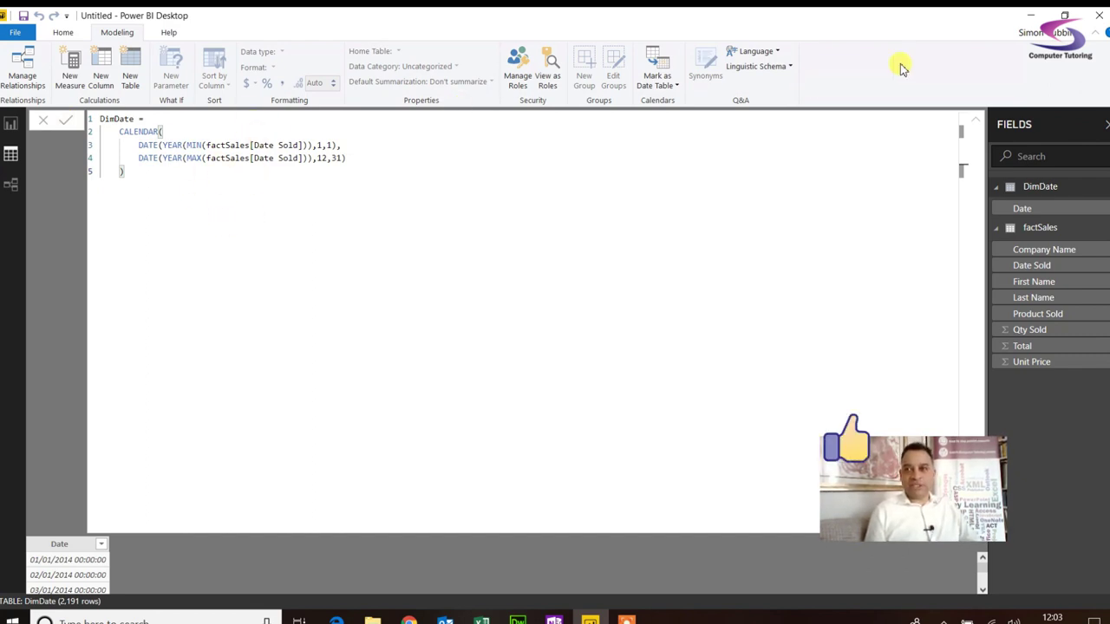
left_click(973, 124)
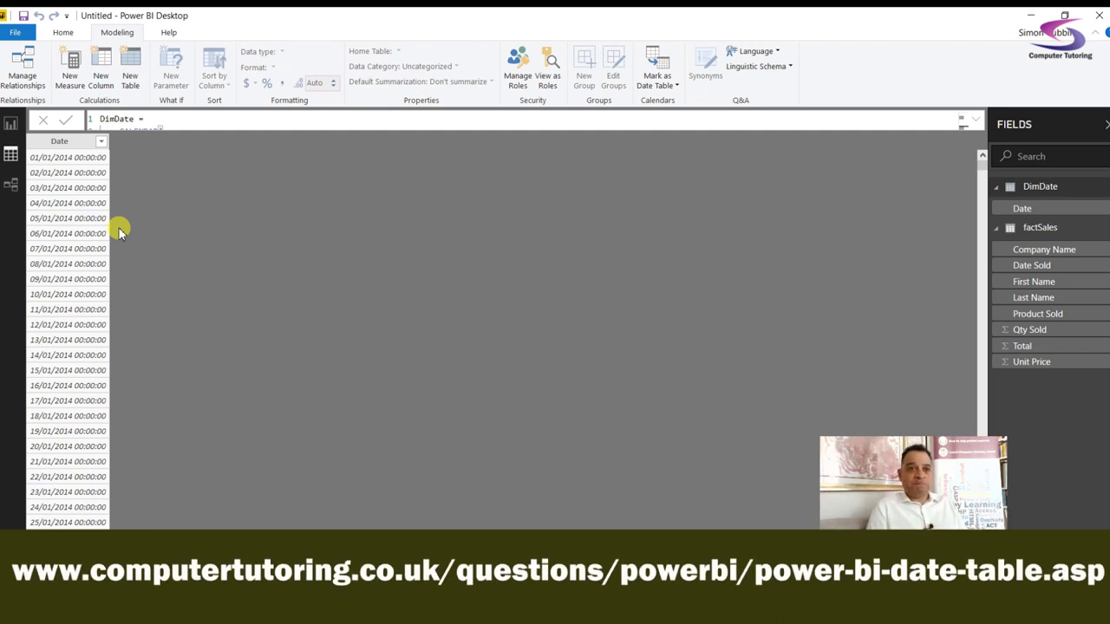
Add a calculated column named Month to the DimDate table and start its formula with the FORMAT function
left_click(102, 66)
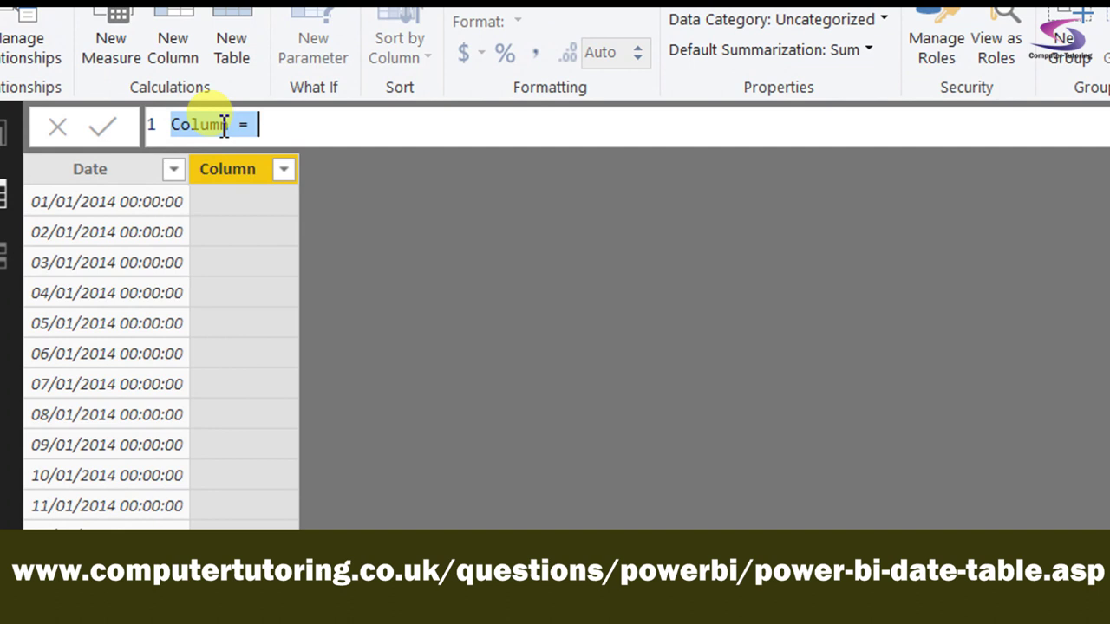
type("MONT")
key("BackSpace")
key("BackSpace")
key("BackSpace")
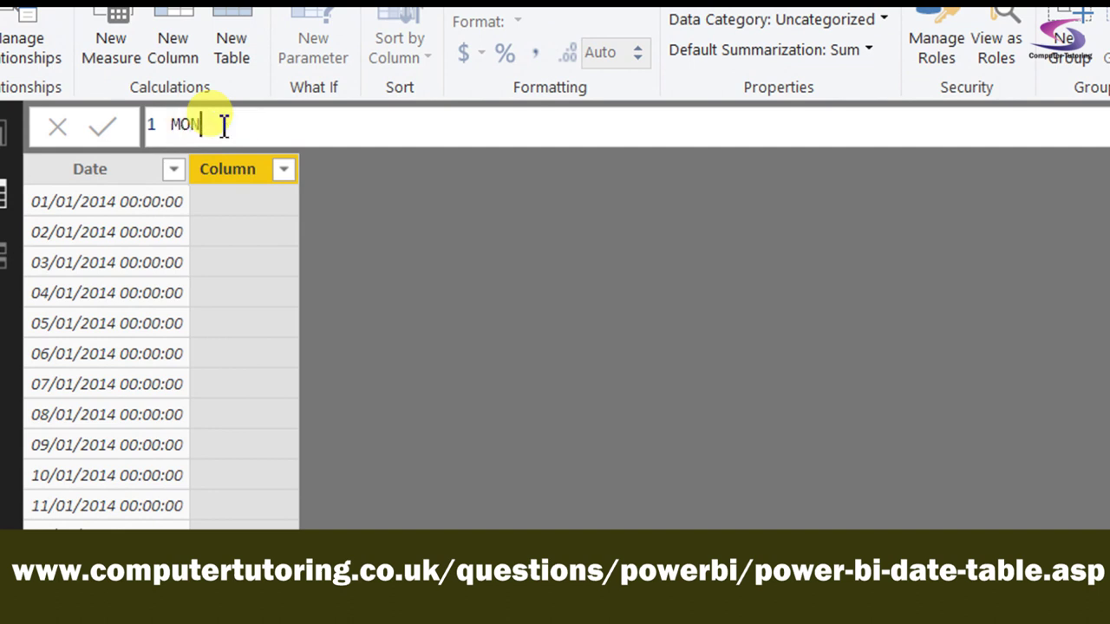
type("mon")
key("BackSpace")
key("BackSpace")
key("BackSpace")
type("onth = for")
key("Tab")
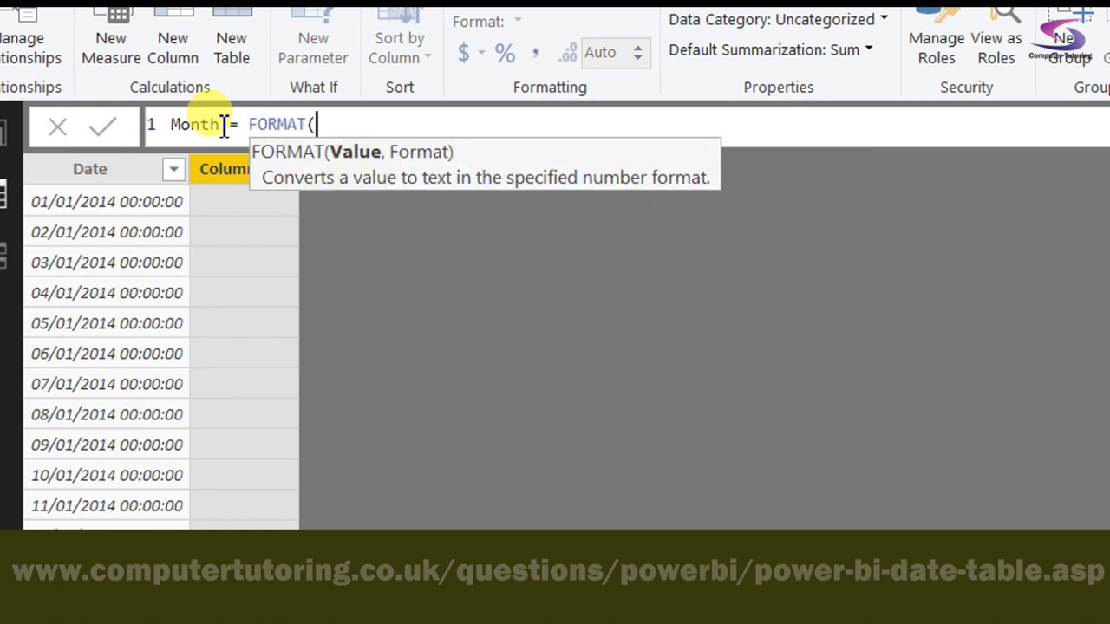
Complete the Month column's formula as FORMAT(DimDate[Date],"mmmm") and commit it
type("fa")
key("BackSpace")
key("BackSpace")
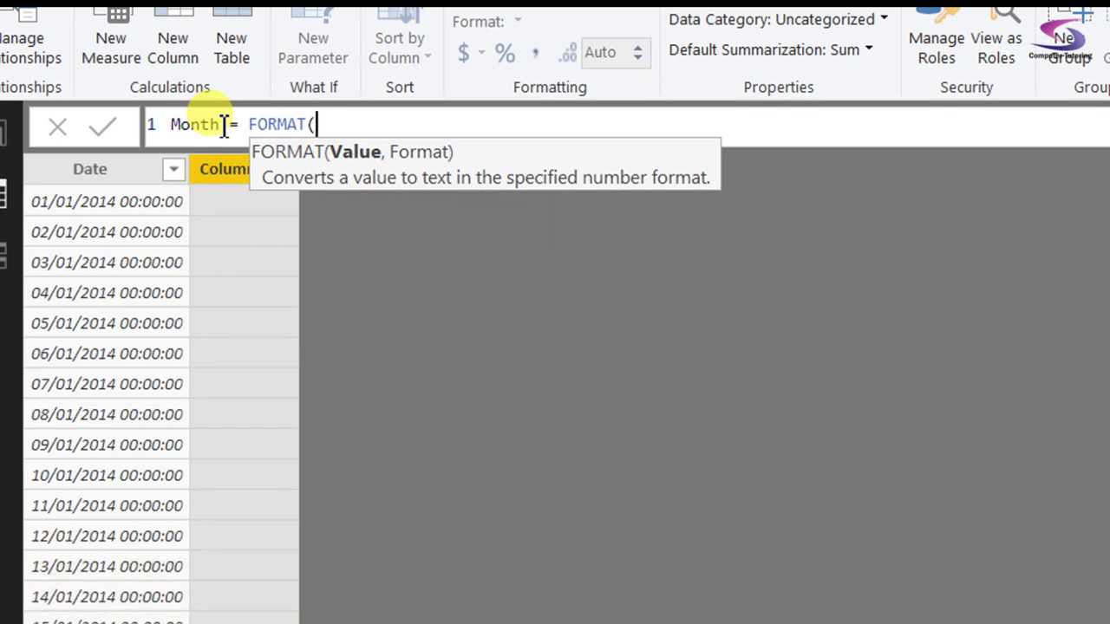
type("DimDate[d")
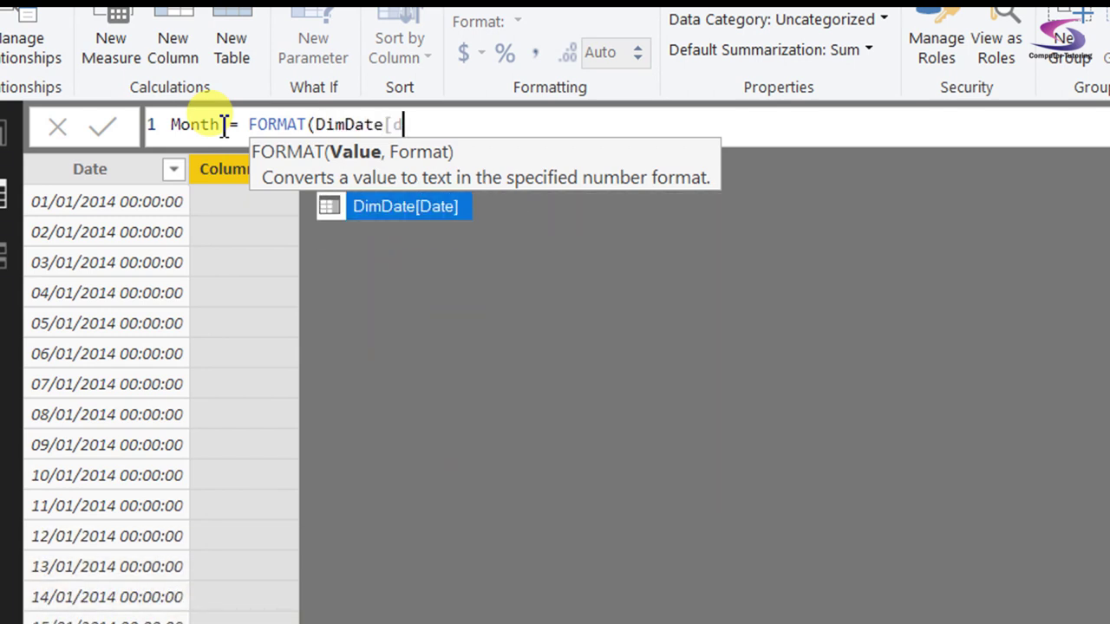
key("Tab")
type(",\"mmmm")
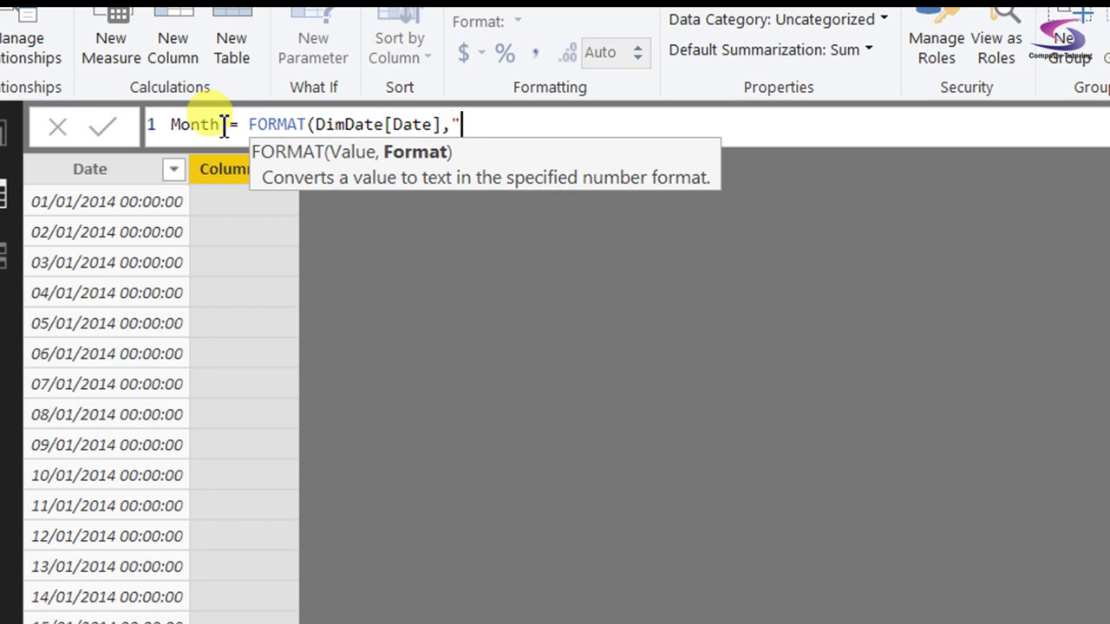
type("\")")
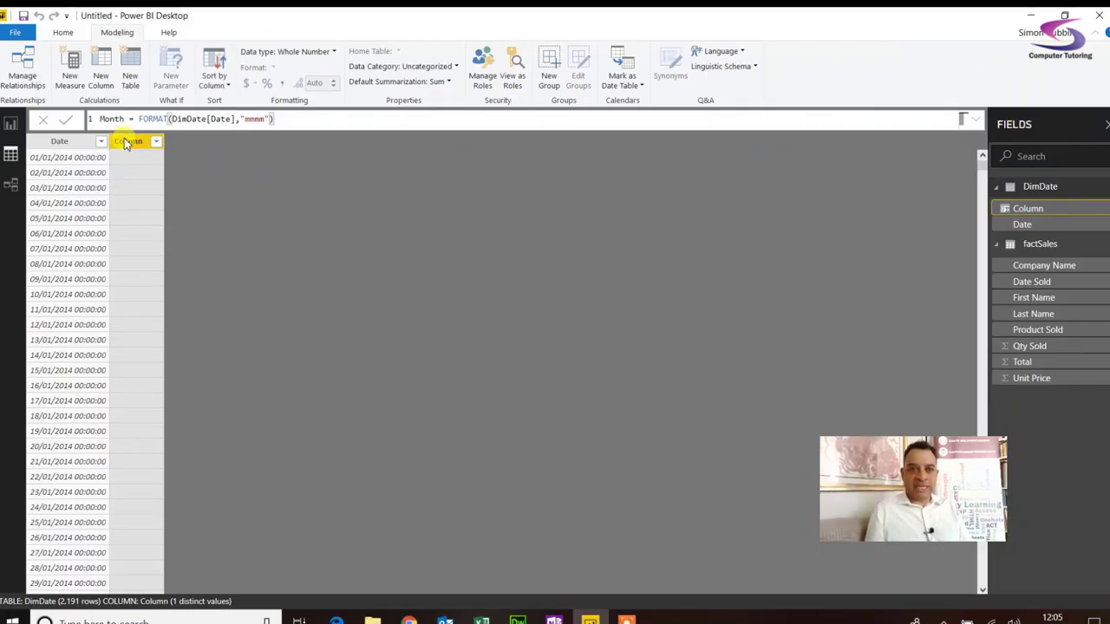
key("Return")
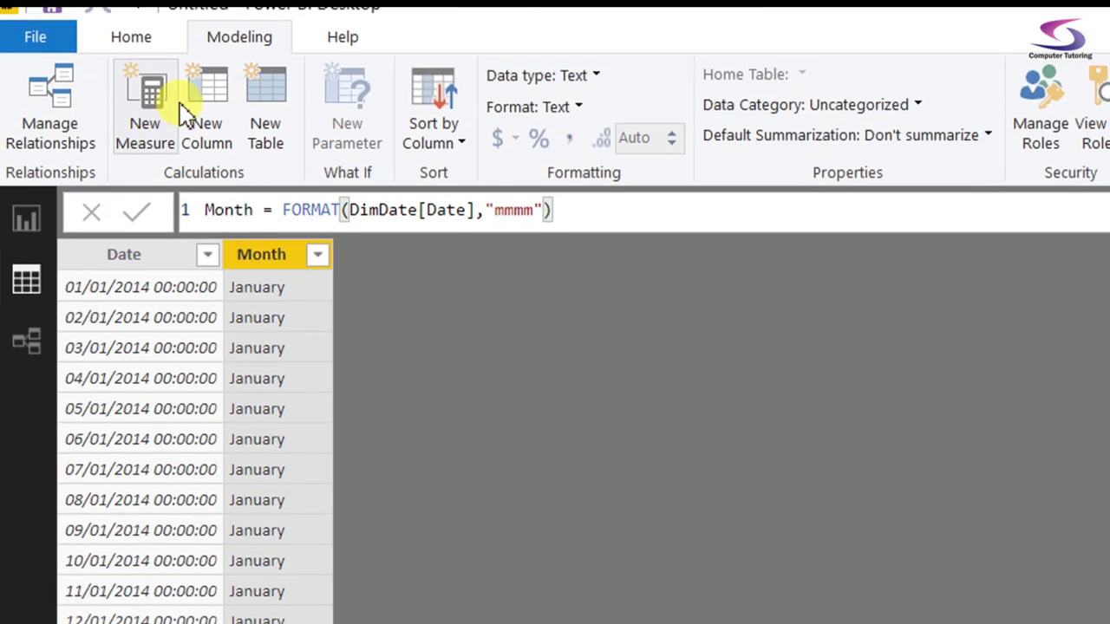
Add a calculated column to DimDate with the formula Year = YEAR(DimDate[Date])
left_click(228, 104)
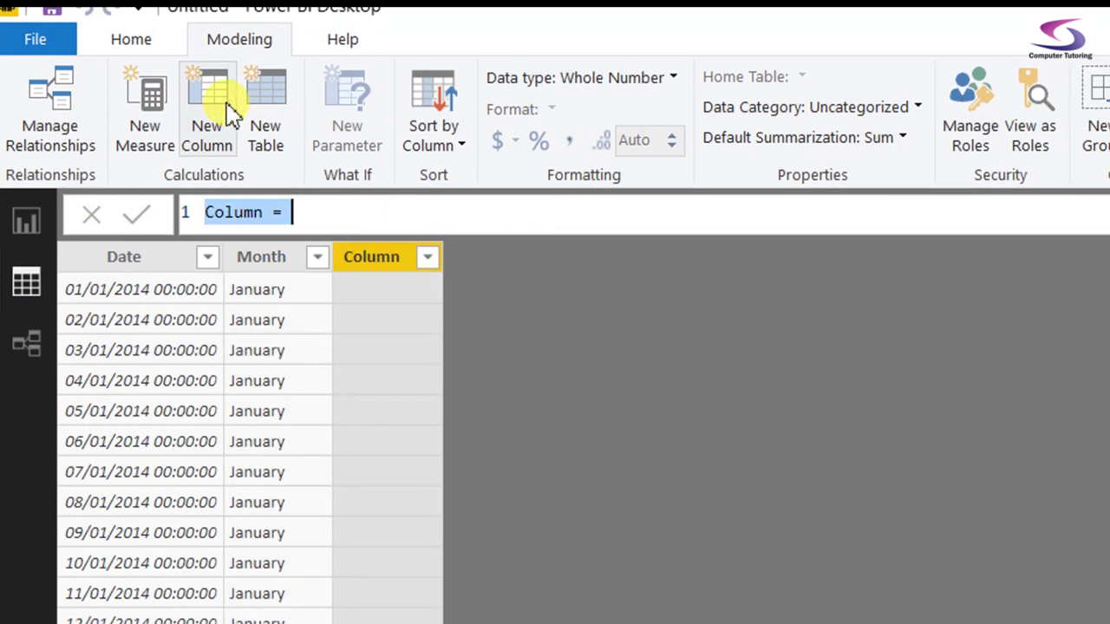
type("Yea")
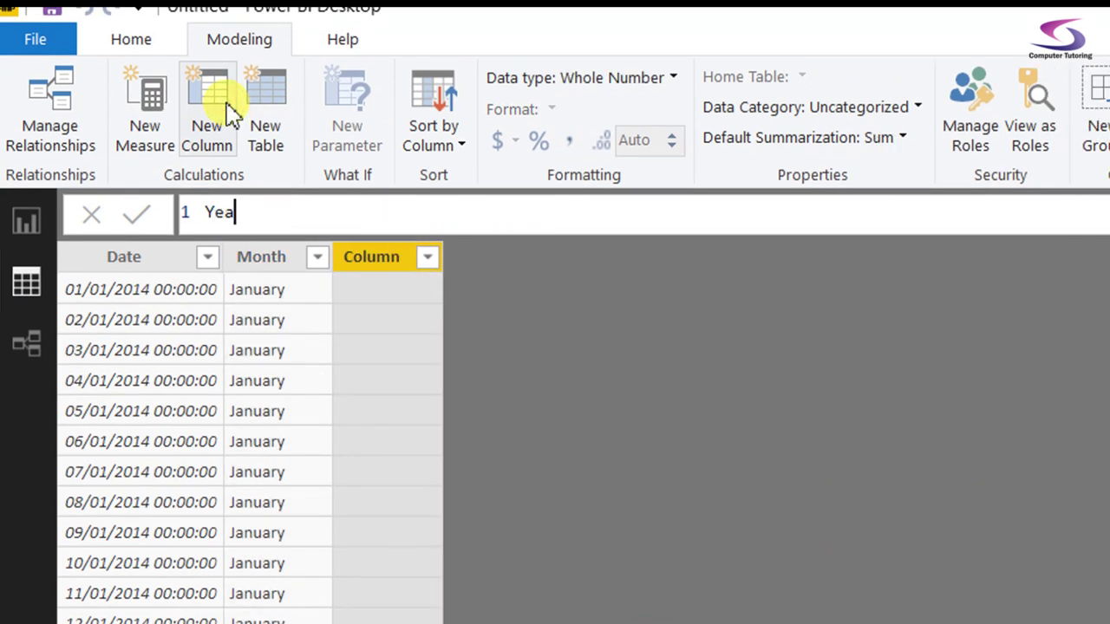
type("r = Y")
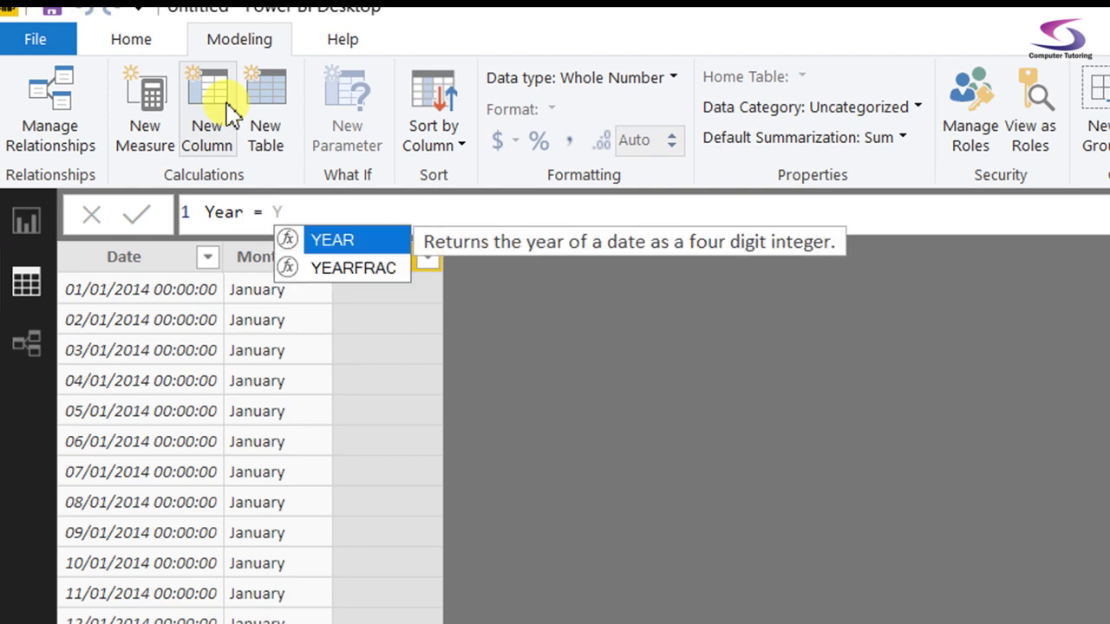
type("EAR(D")
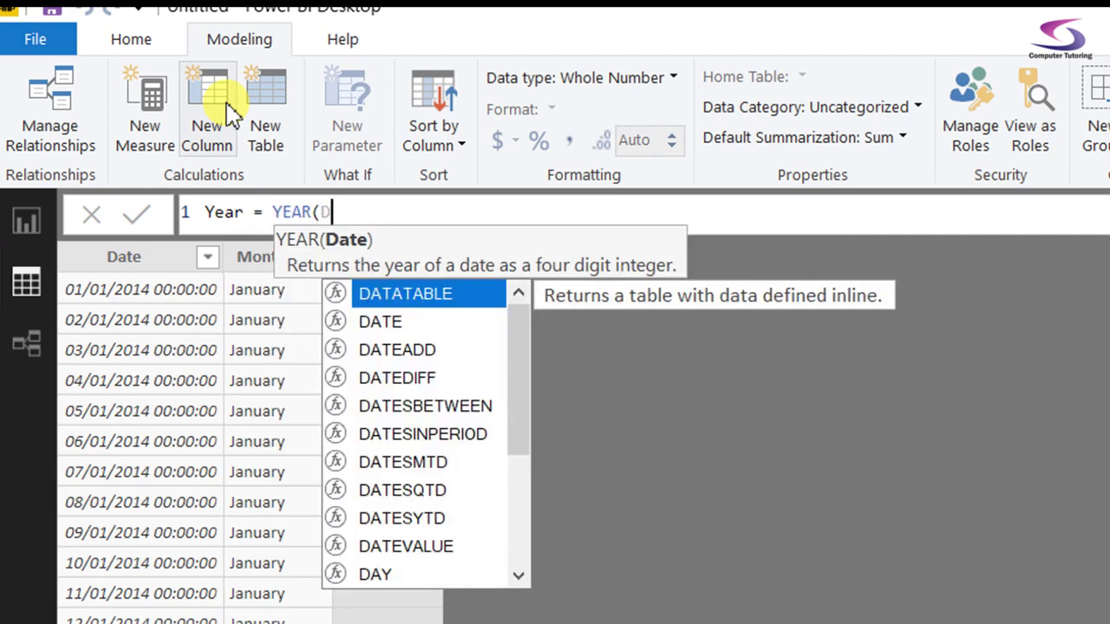
type("imDate[")
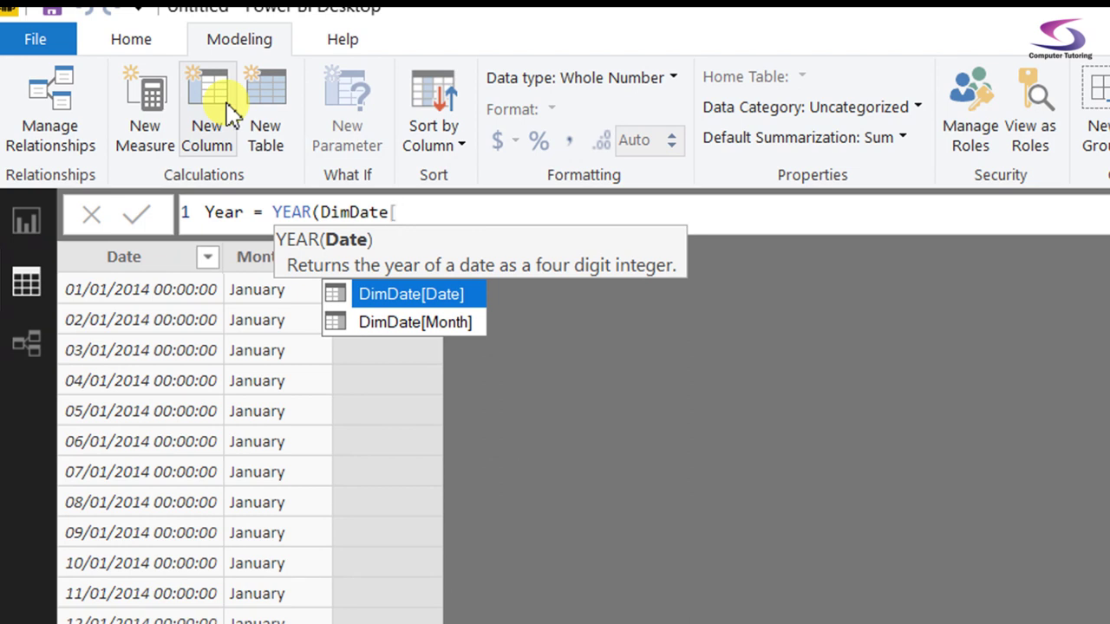
key("Tab")
type(")")
key("Return")
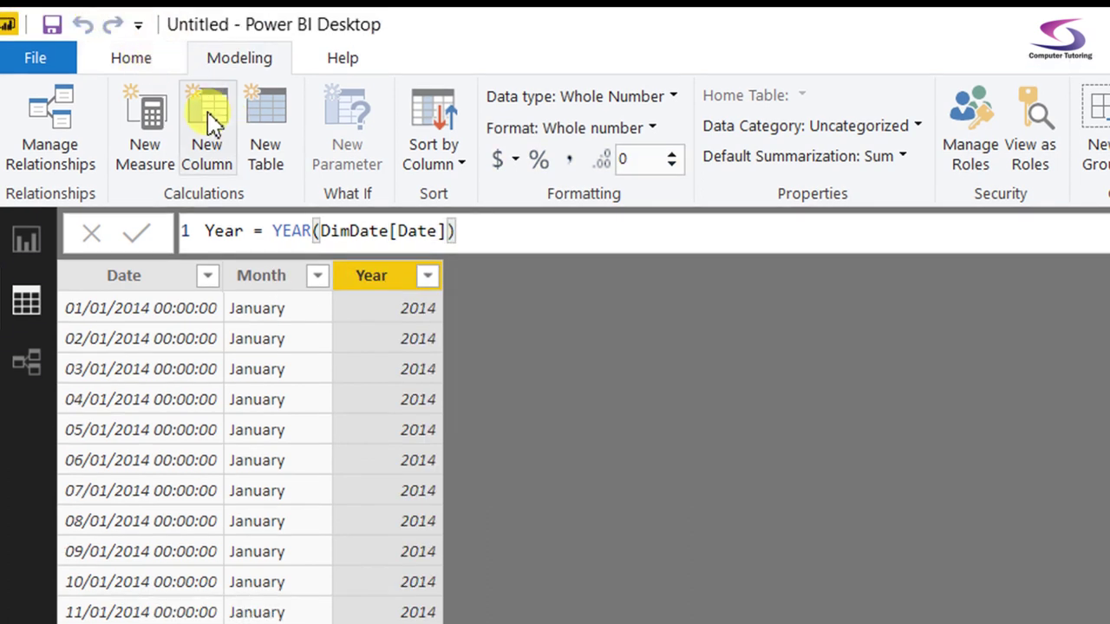
Add a calculated column to DimDate with the formula MonthNo = MONTH(DimDate[Date])
left_click(208, 121)
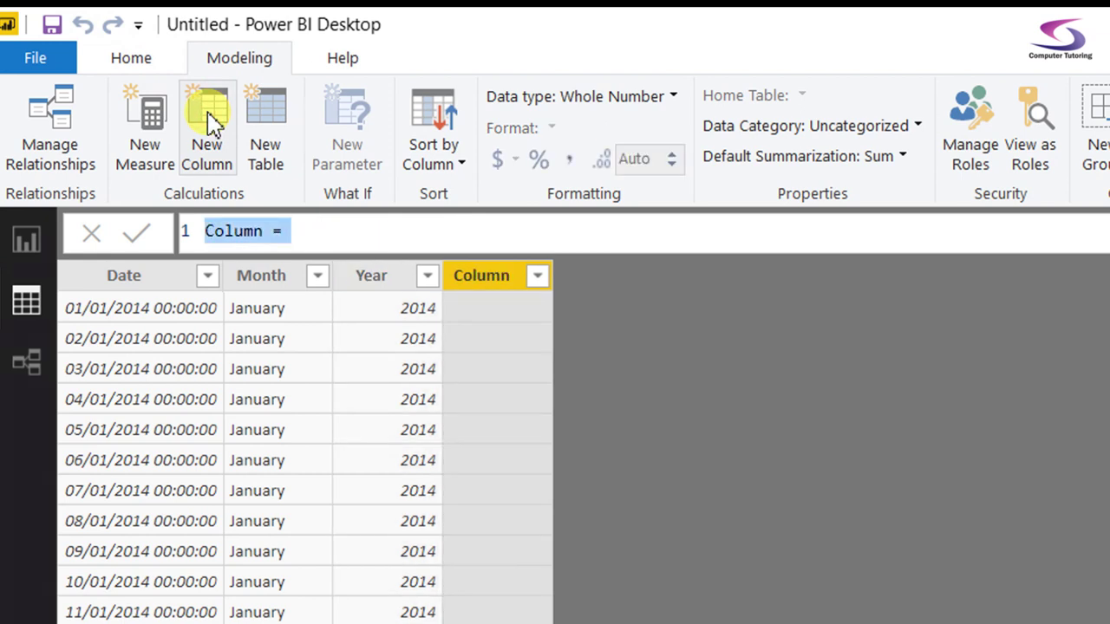
type("M")
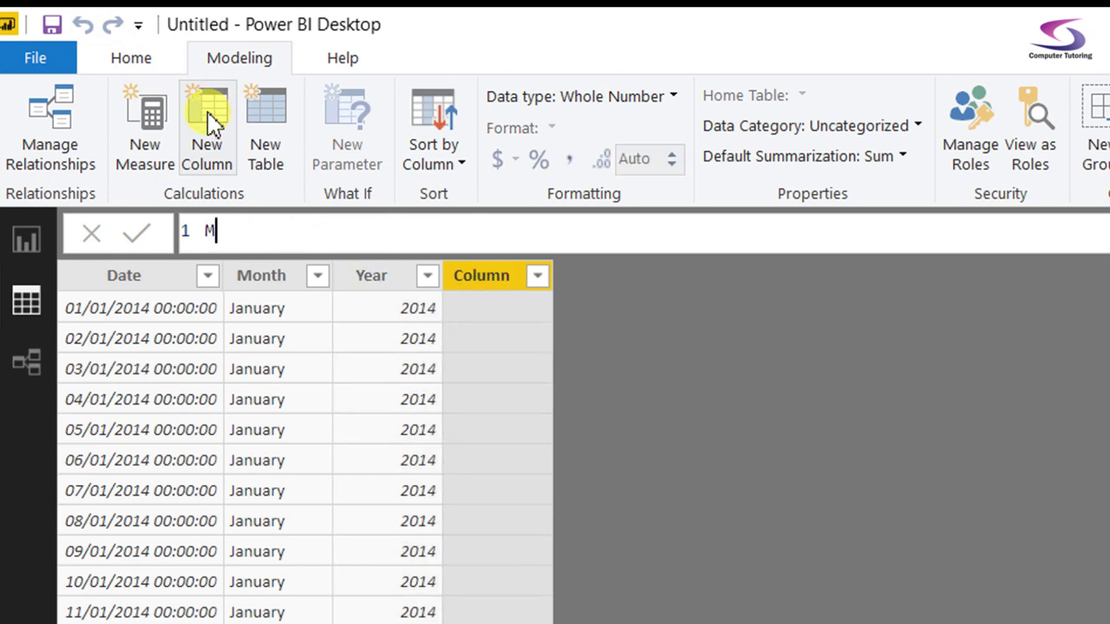
type("onthNo = MONTH(Di")
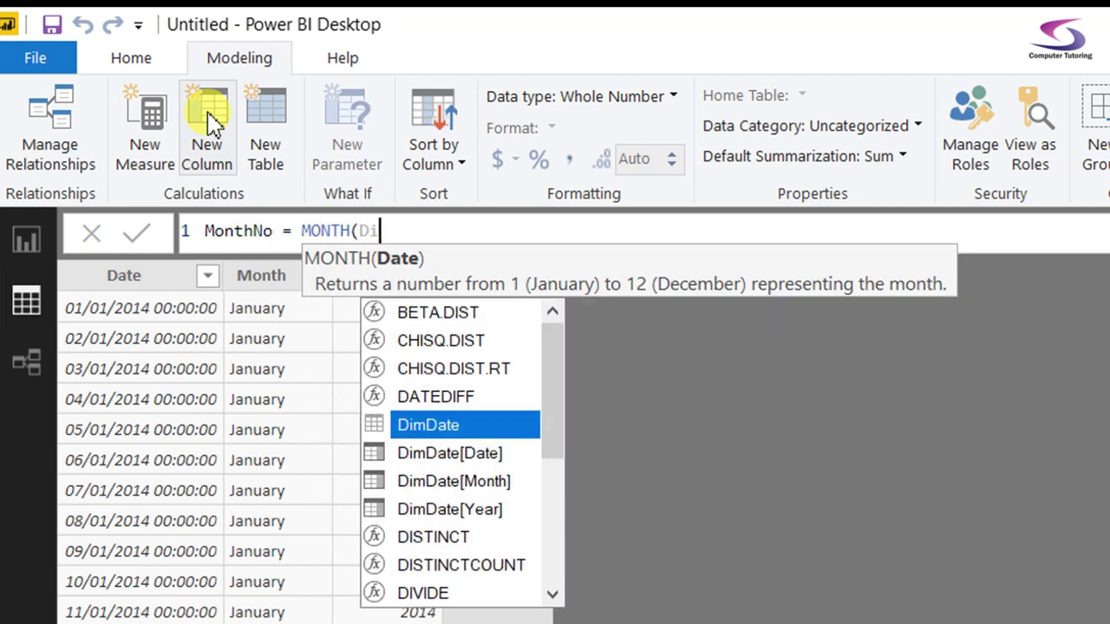
type("mDate[")
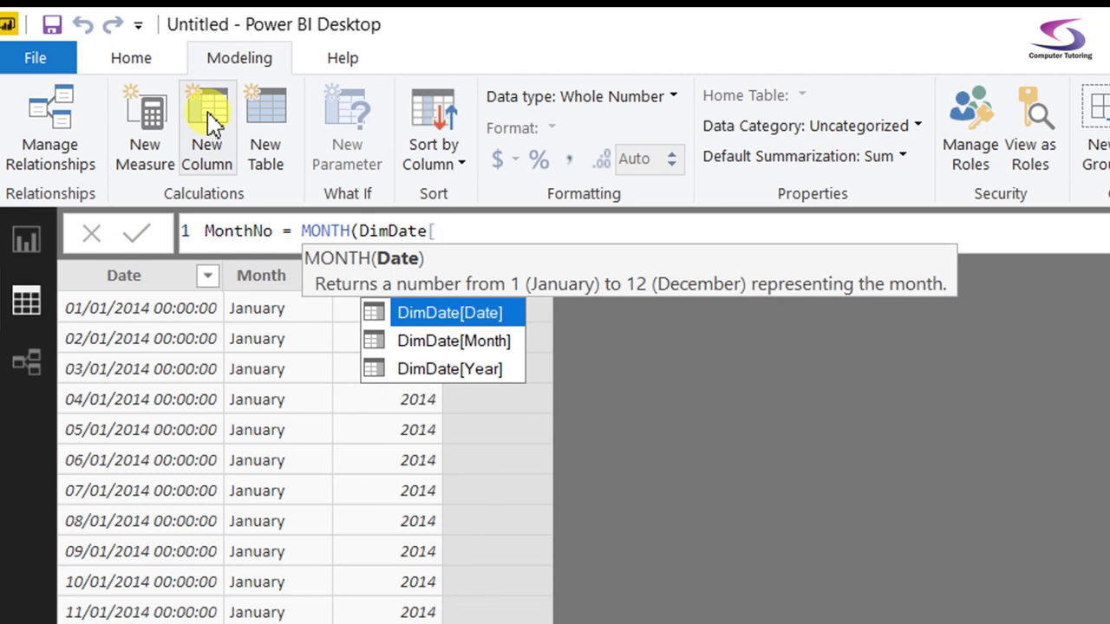
type("Date])")
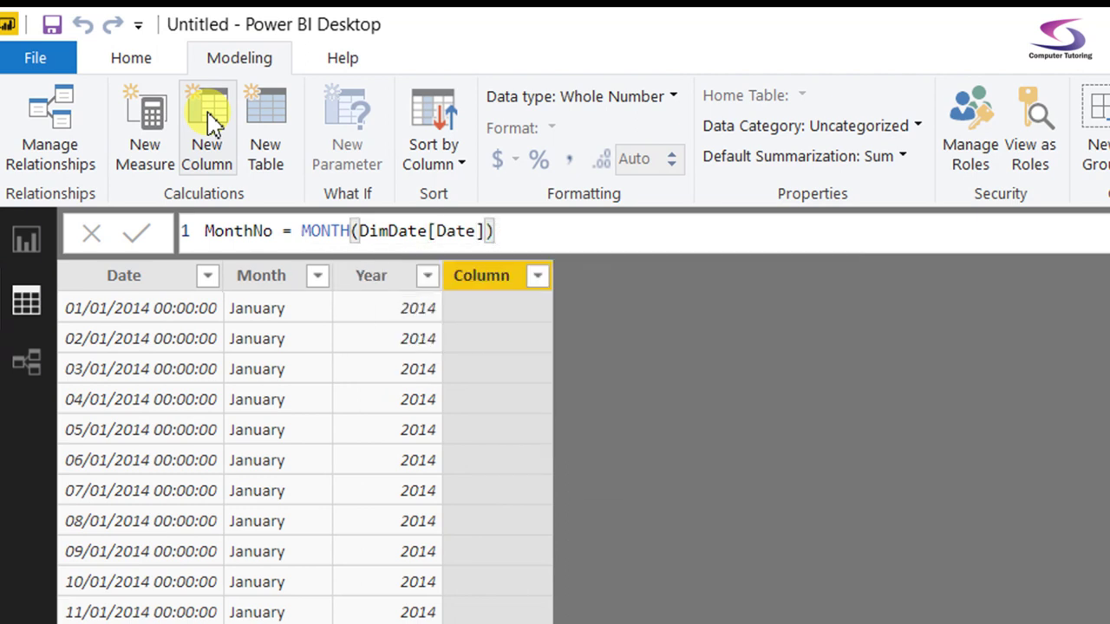
key("Return")
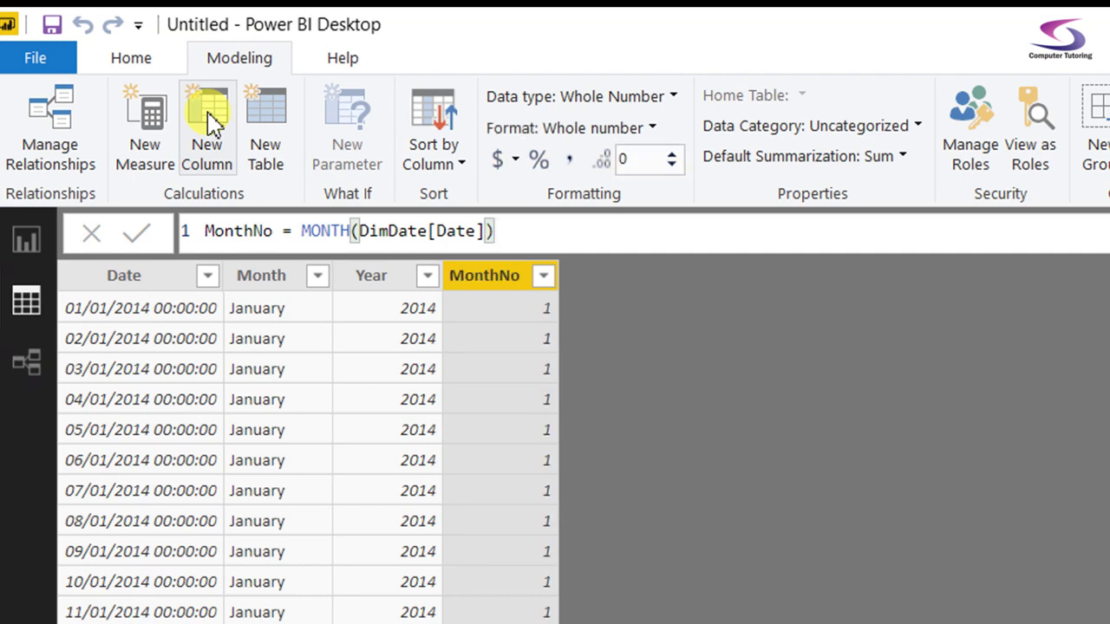
Add a calculated column named Quarter to DimDate and start its formula as FORMAT(DimDate[
left_click(218, 119)
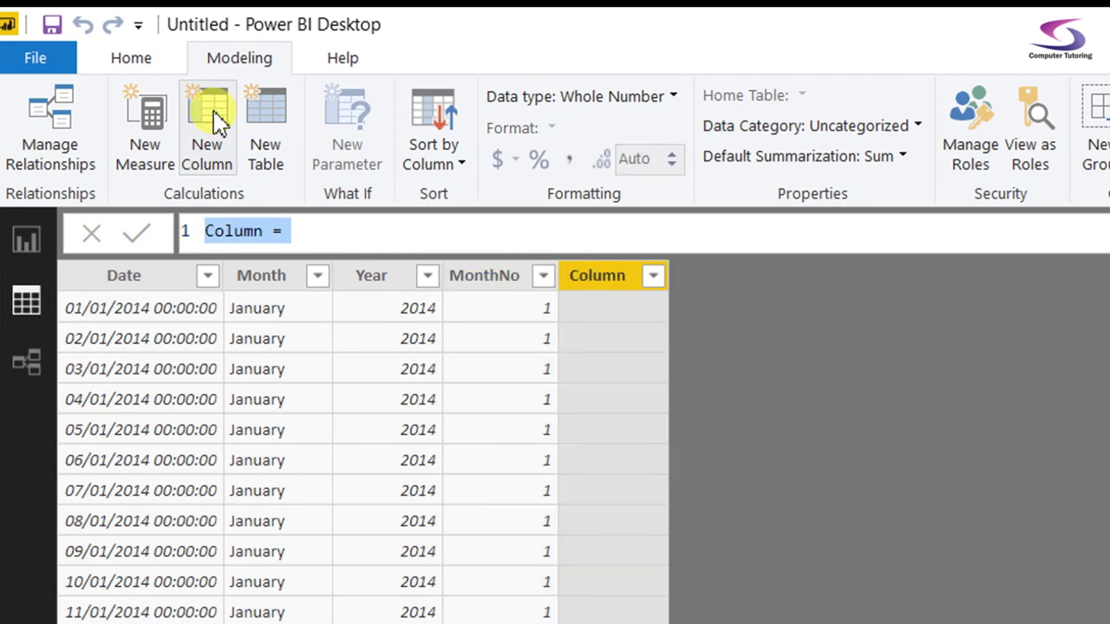
type("Quary")
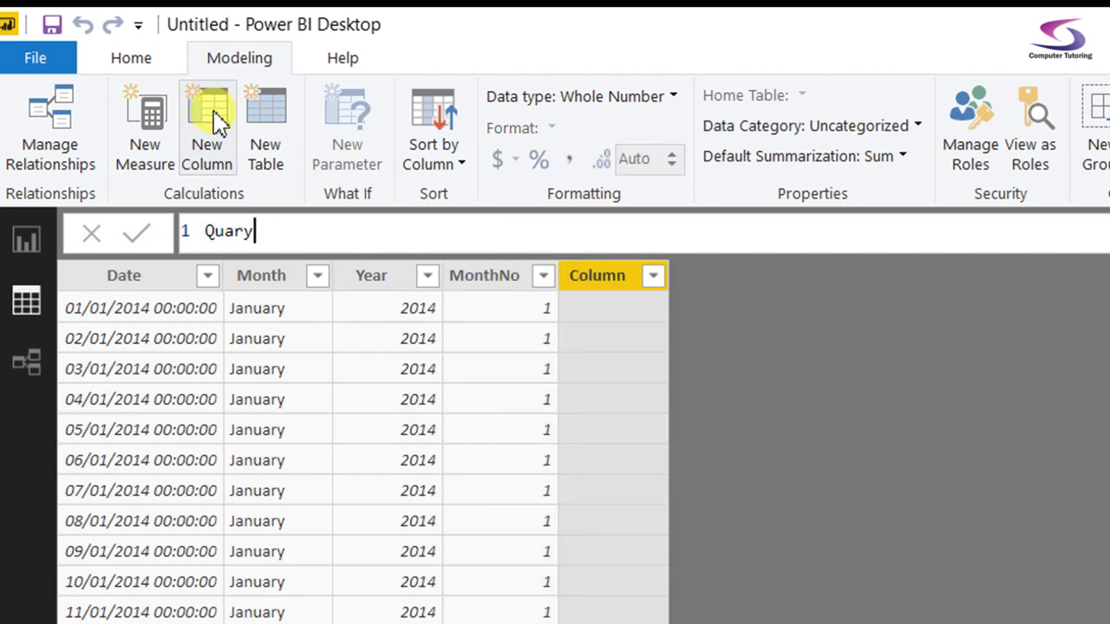
key("BackSpace")
type("ter = For")
key("Tab")
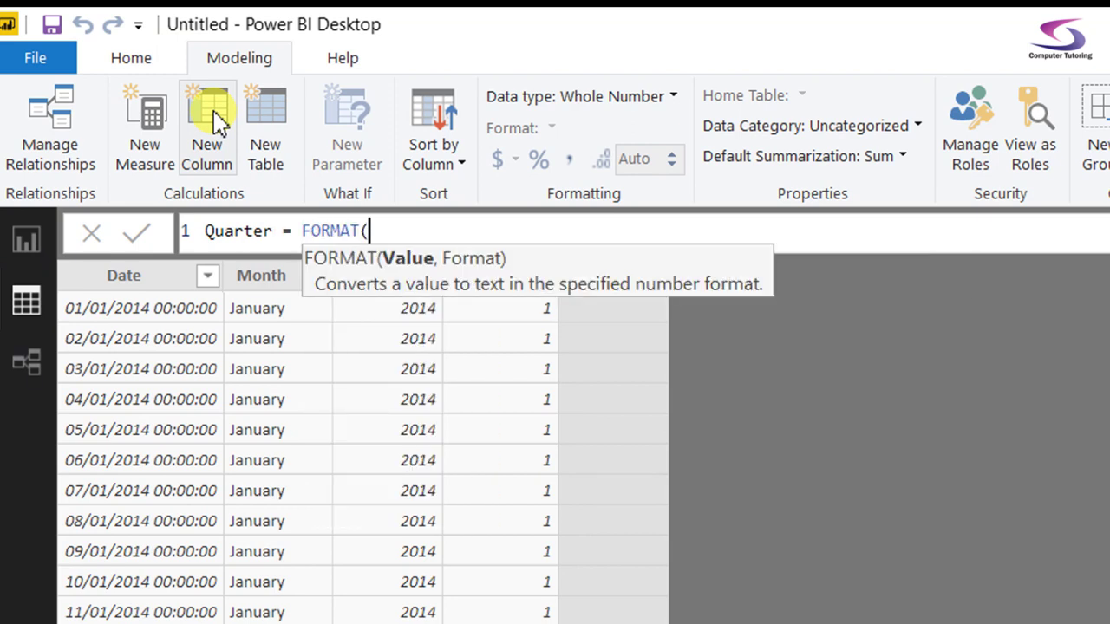
type("Dim")
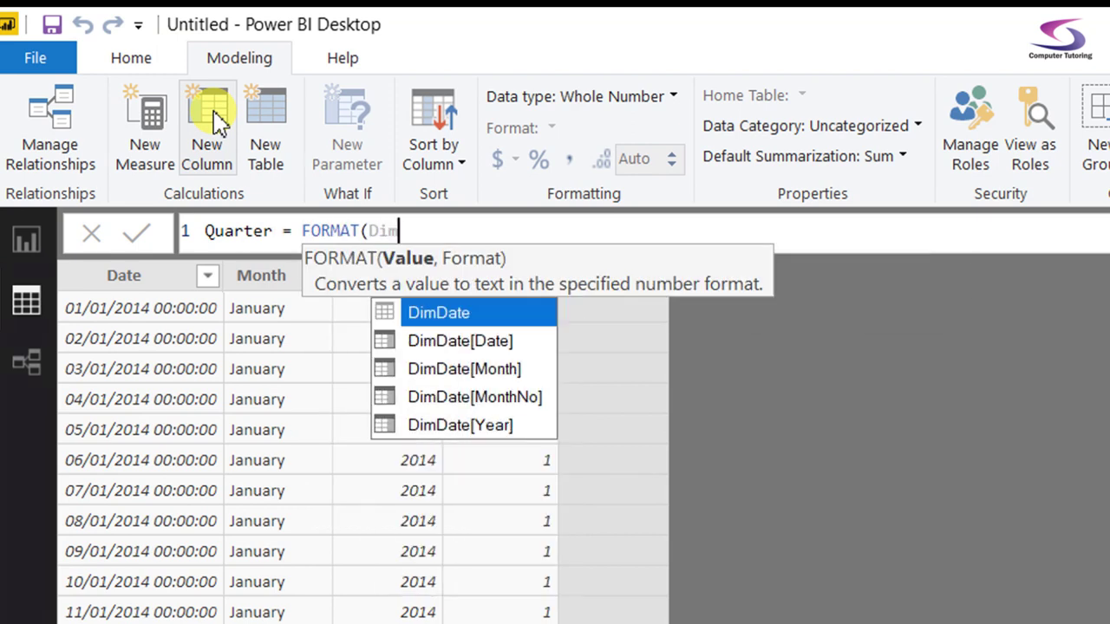
type("Date[D")
key("BackSpace")
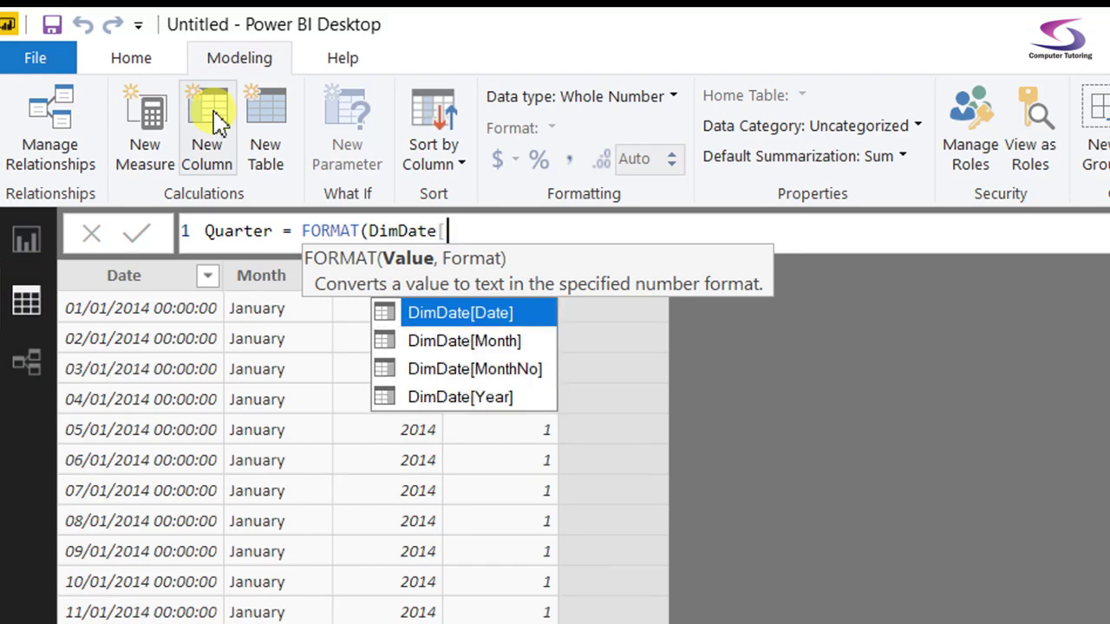
Complete the Quarter formula with the Date column and the format "Q", giving FORMAT(DimDate[Date],"Q"), and commit it
key("Tab")
type(",\"")
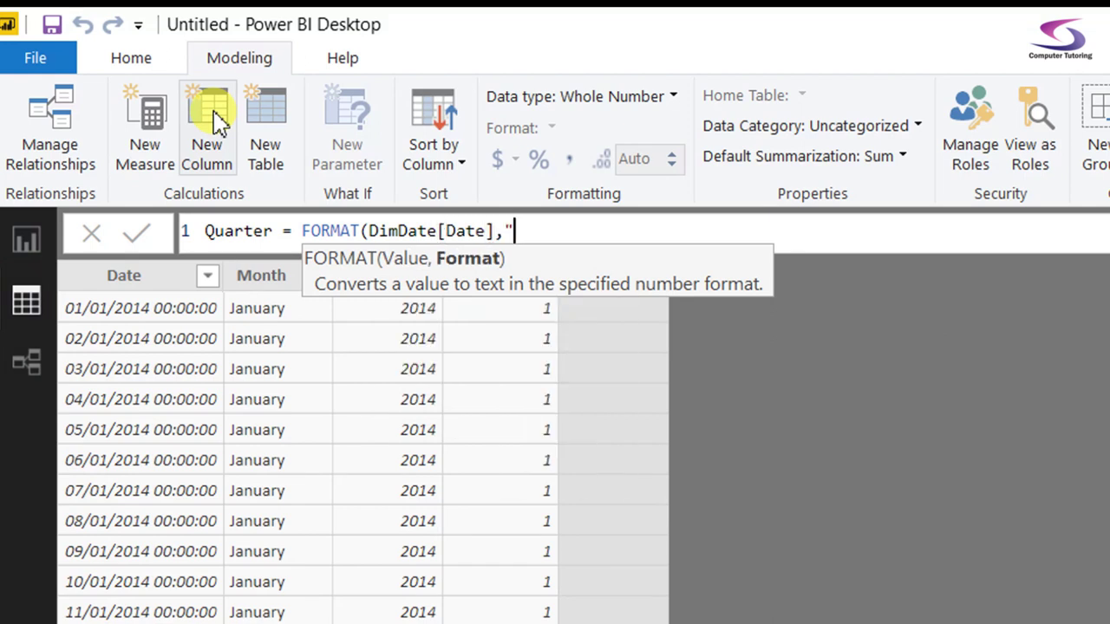
type("q")
key("BackSpace")
type("Q\")")
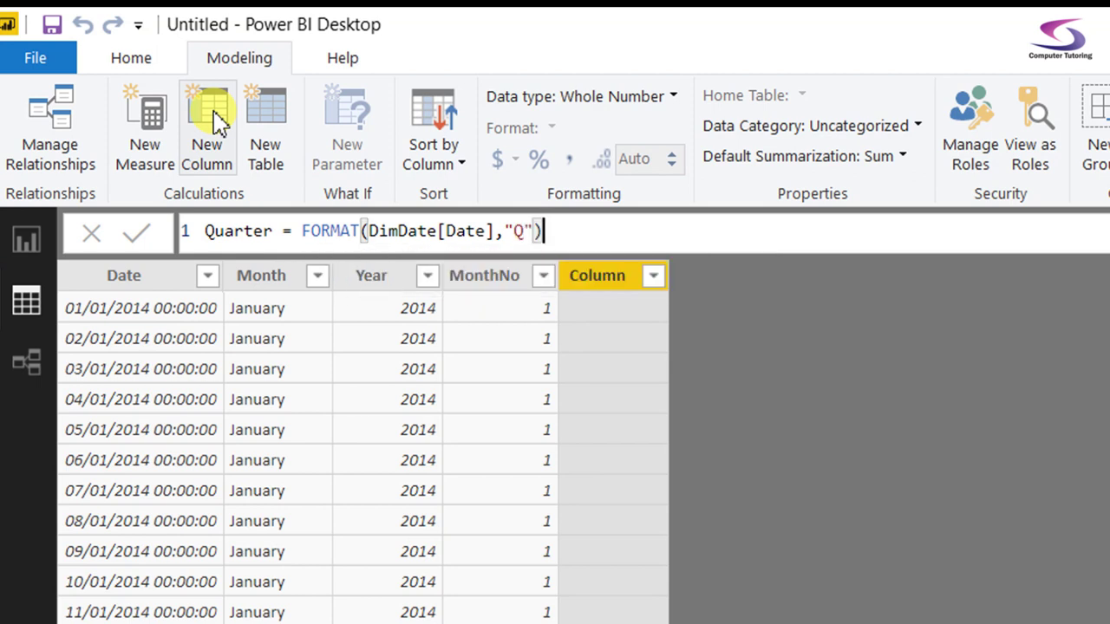
key("Return")
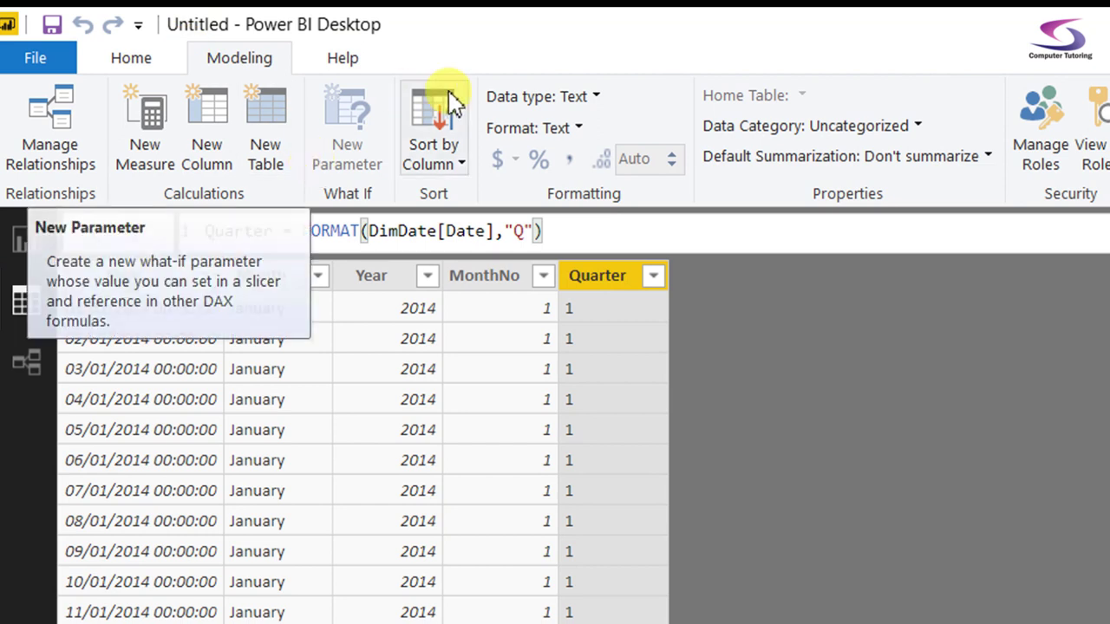
Prefix the Quarter formula with "Q" & so it reads "Q" & FORMAT(DimDate[Date],"Q"), and commit it
left_click(307, 230)
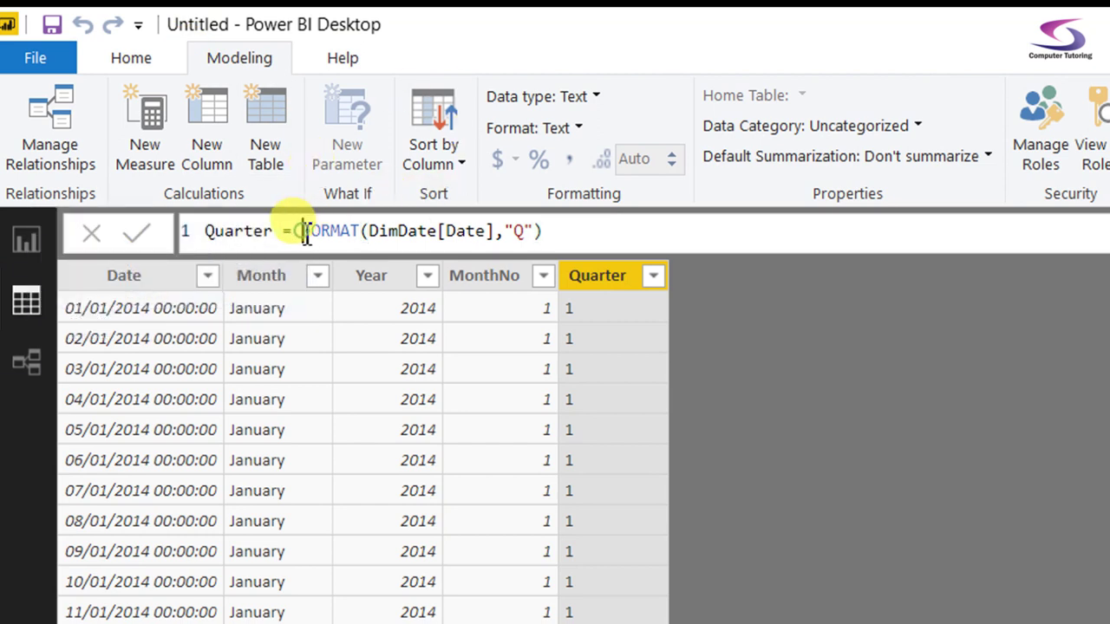
type("\"")
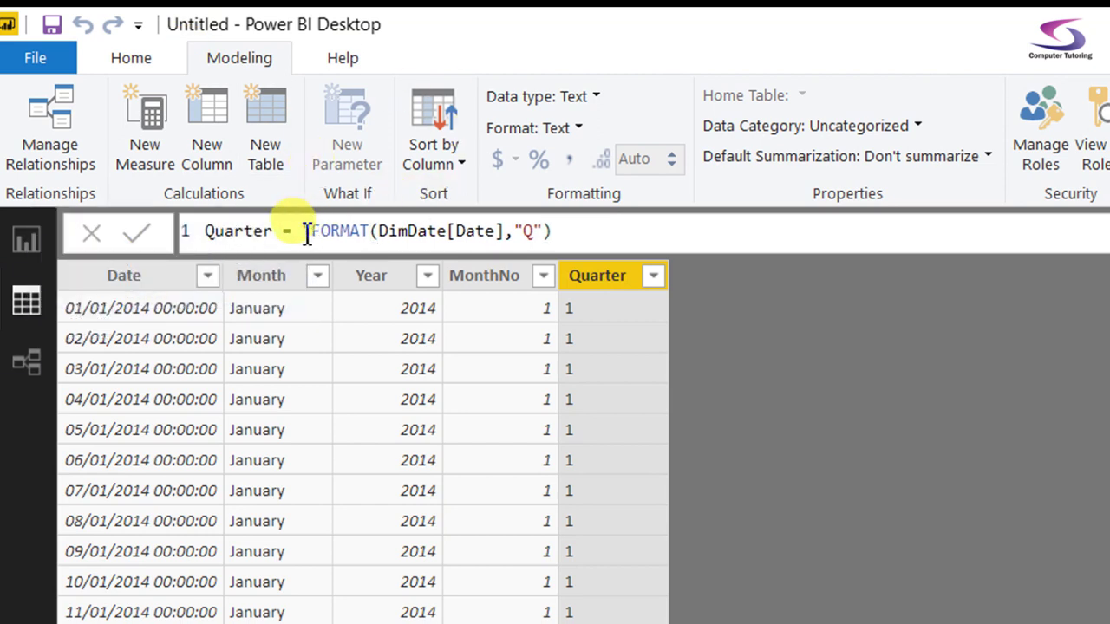
type("Q\" &")
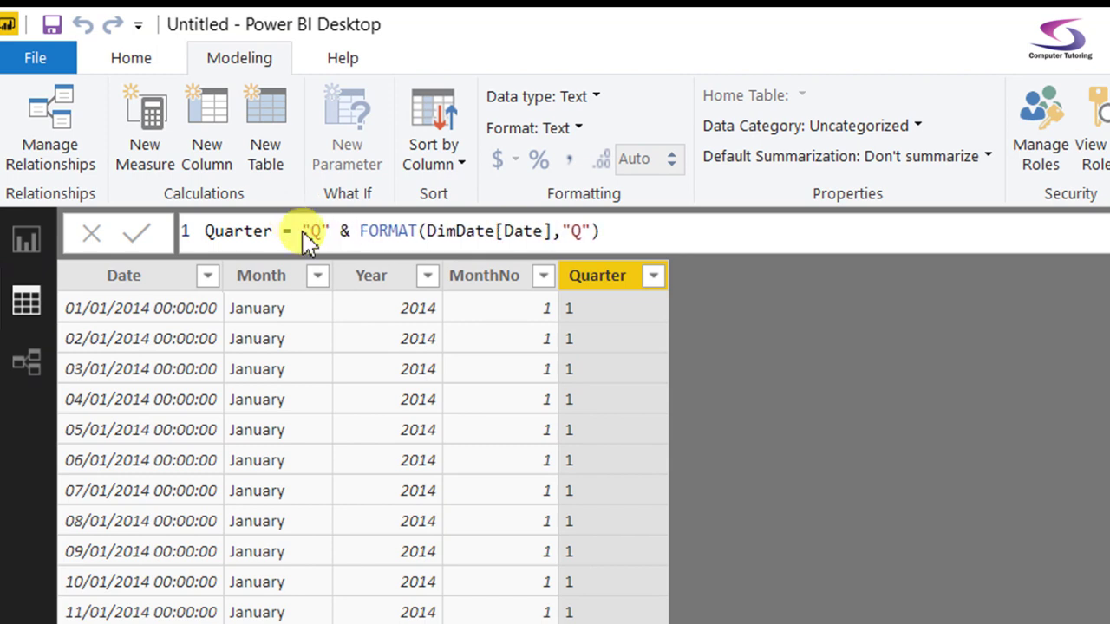
key("Return")
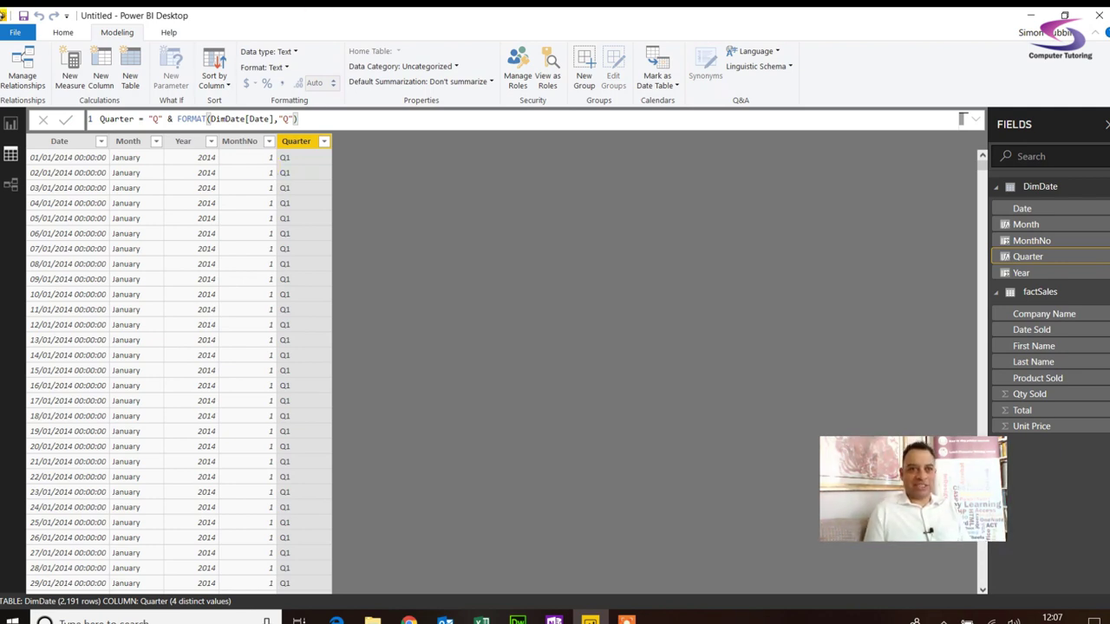
Add a calculated column named FiscalYr to DimDate and lay out an empty multi-line IF( ) function as its formula
left_click(101, 74)
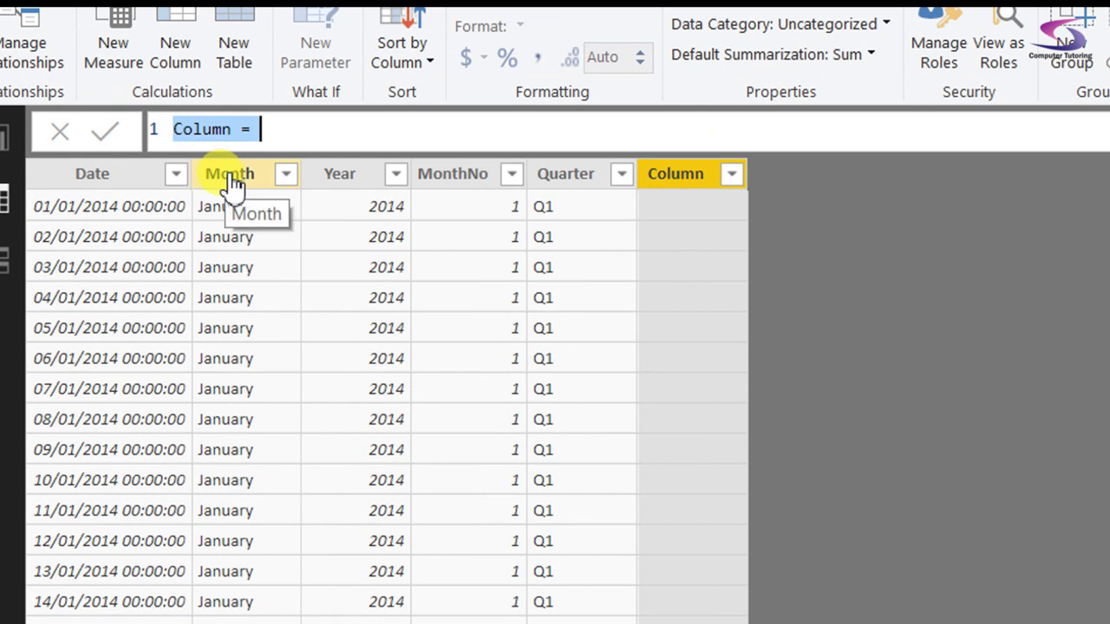
type("FiscalY")
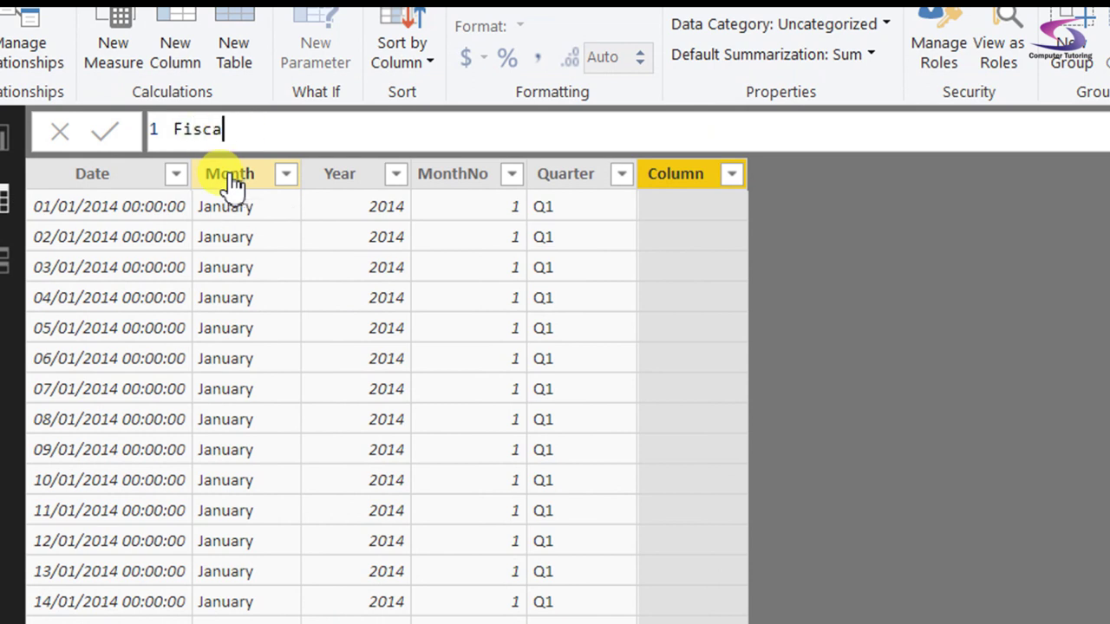
type("r =")
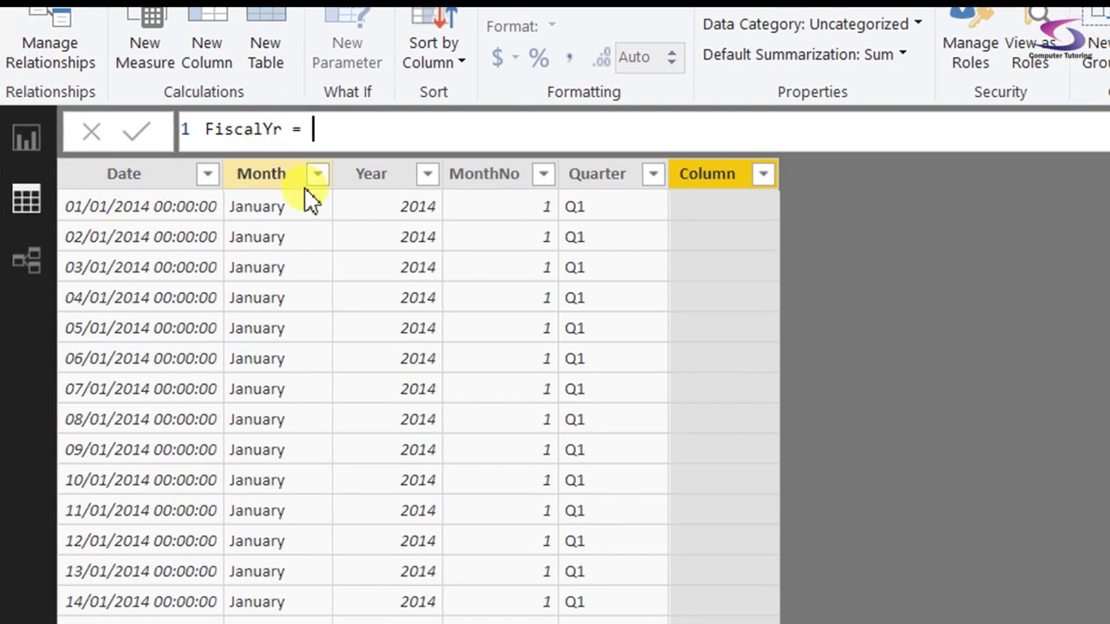
key("shift+Return")
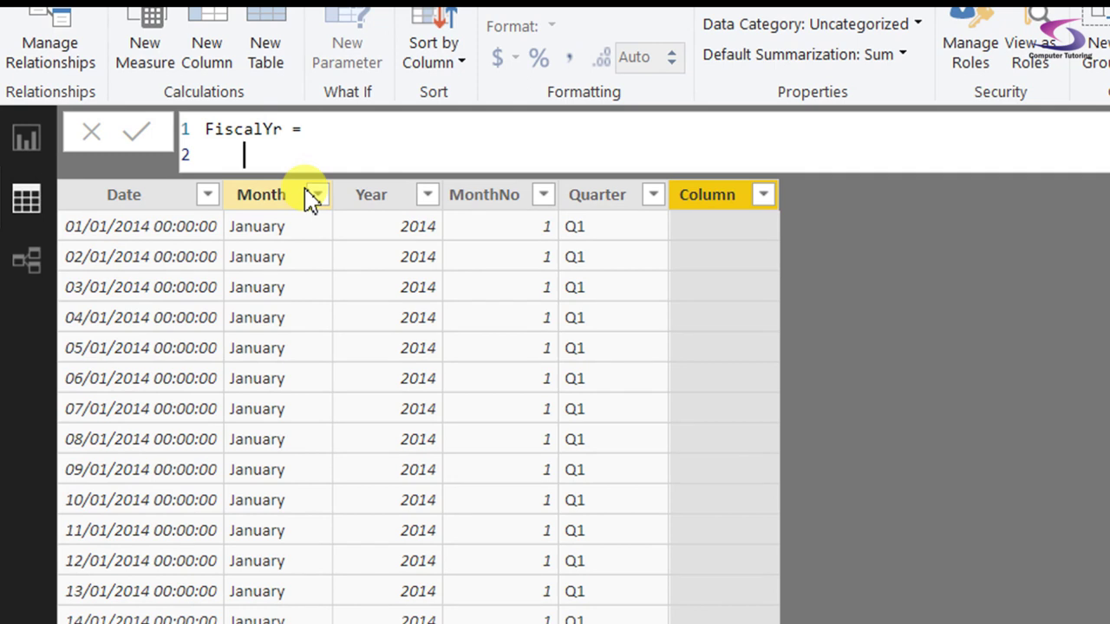
type("IF(")
key("shift+Return")
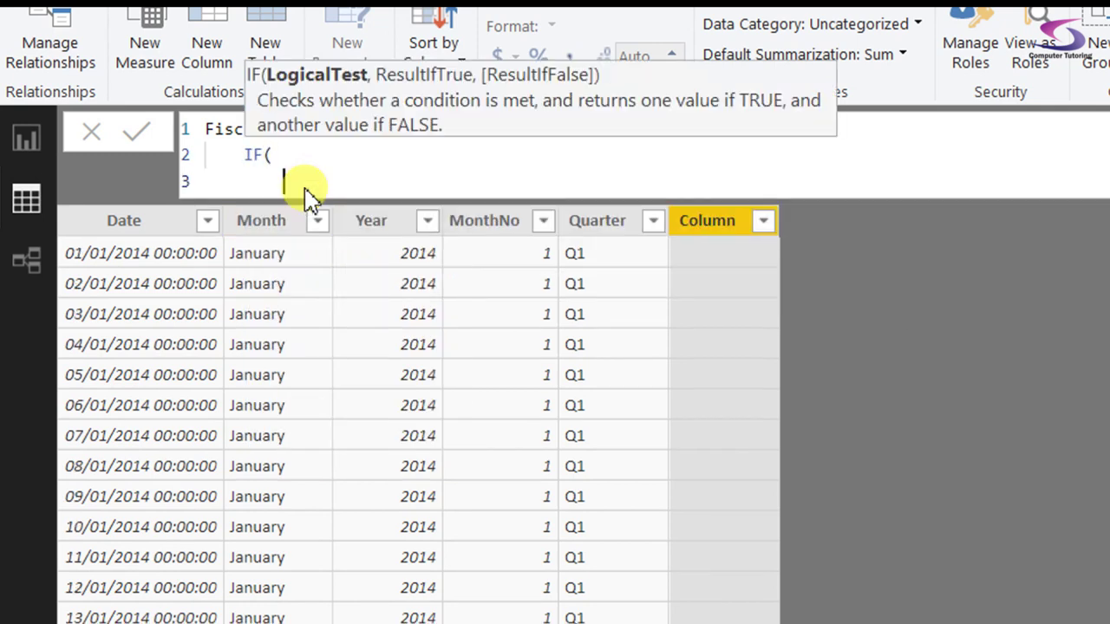
key("shift+Return")
key("BackSpace")
type(")")
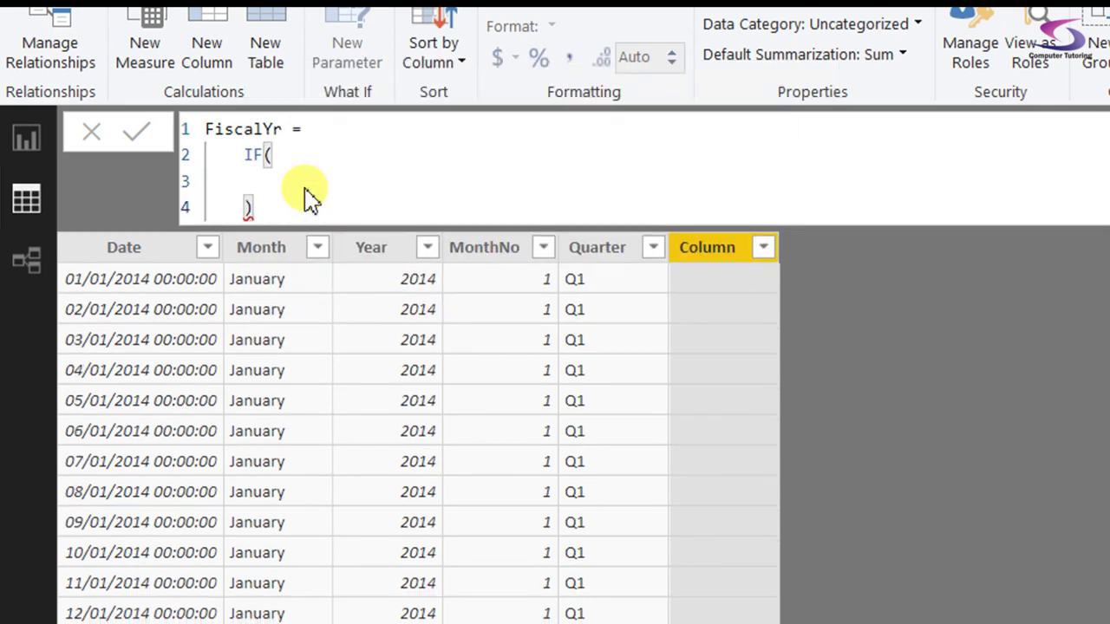
Enter MONTH(DimDate[Date])>=4 as the logical test of the FiscalYr IF function
key("Up")
key("Tab")
key("Tab")
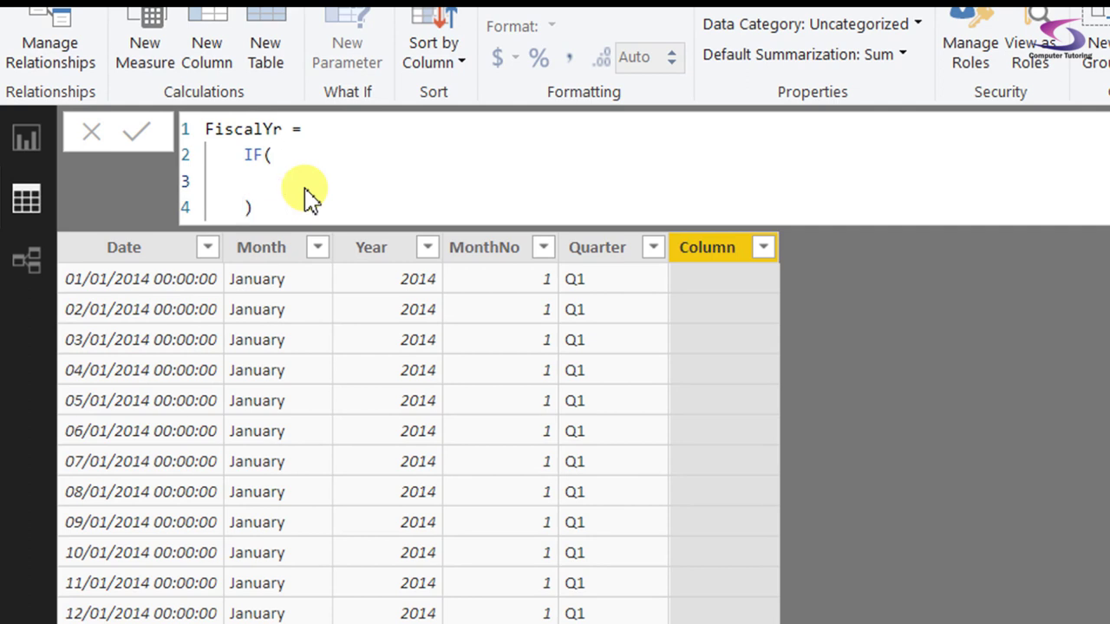
key("Up")
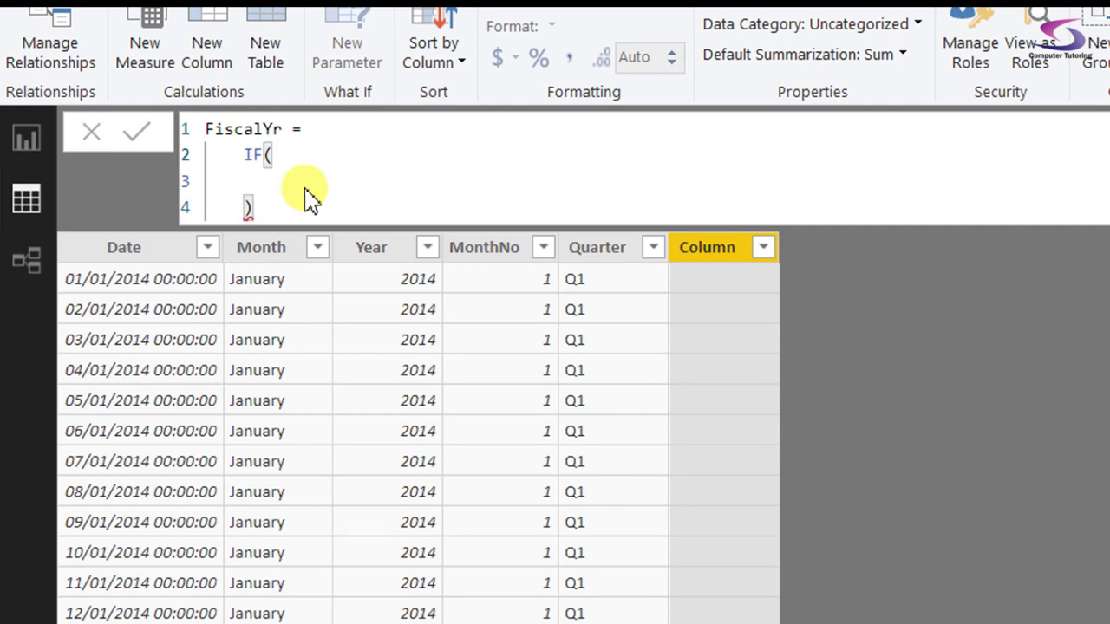
type("MONTH(")
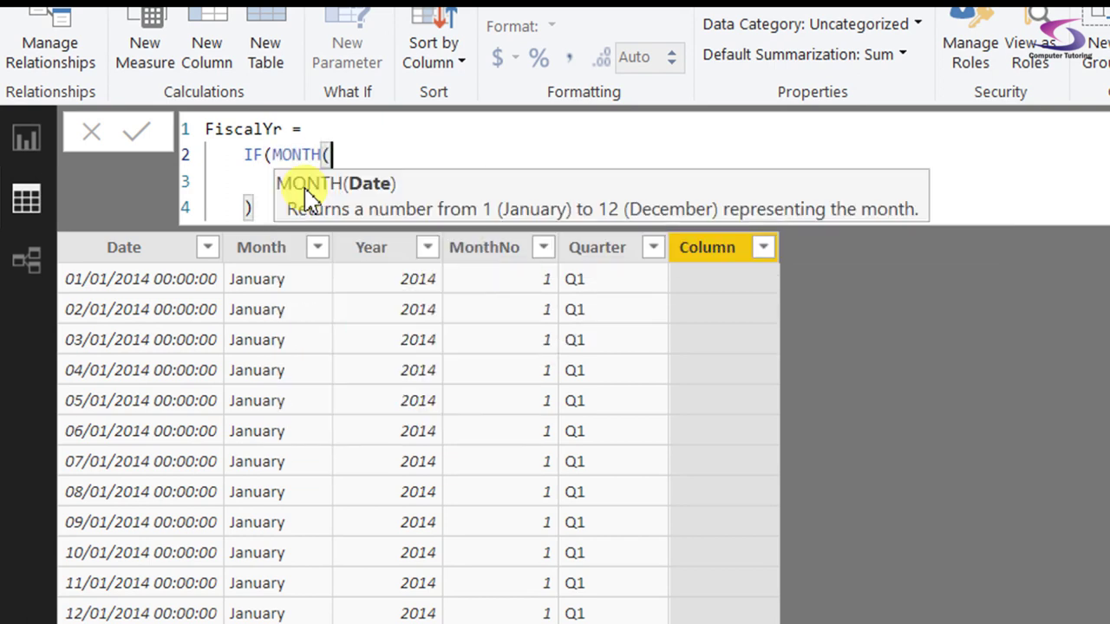
type("DimDate[Date]")
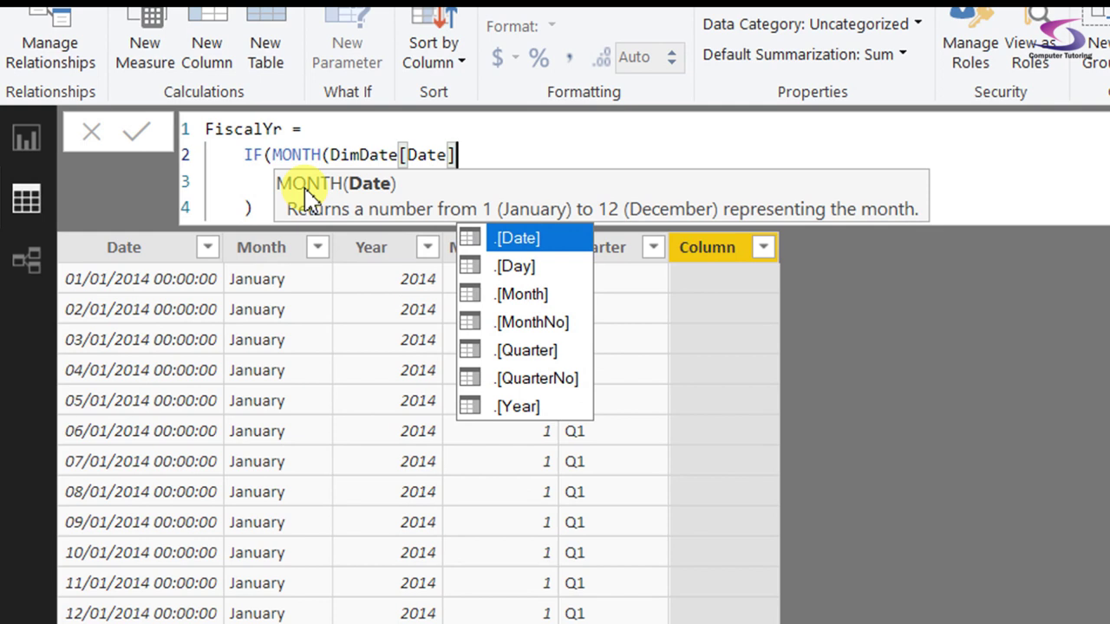
type(")")
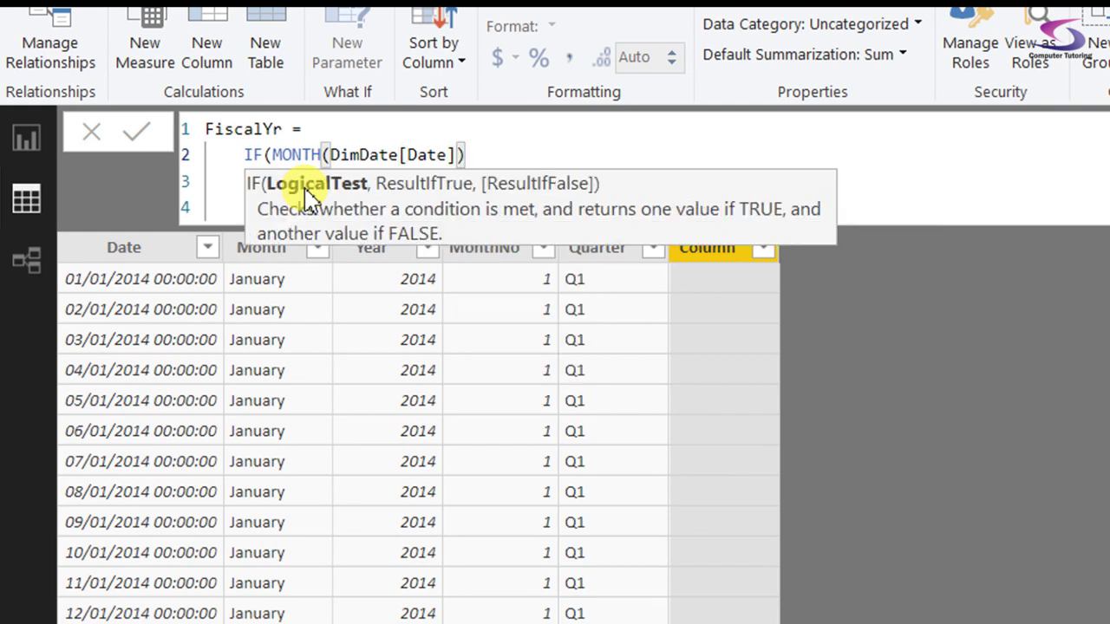
type(">")
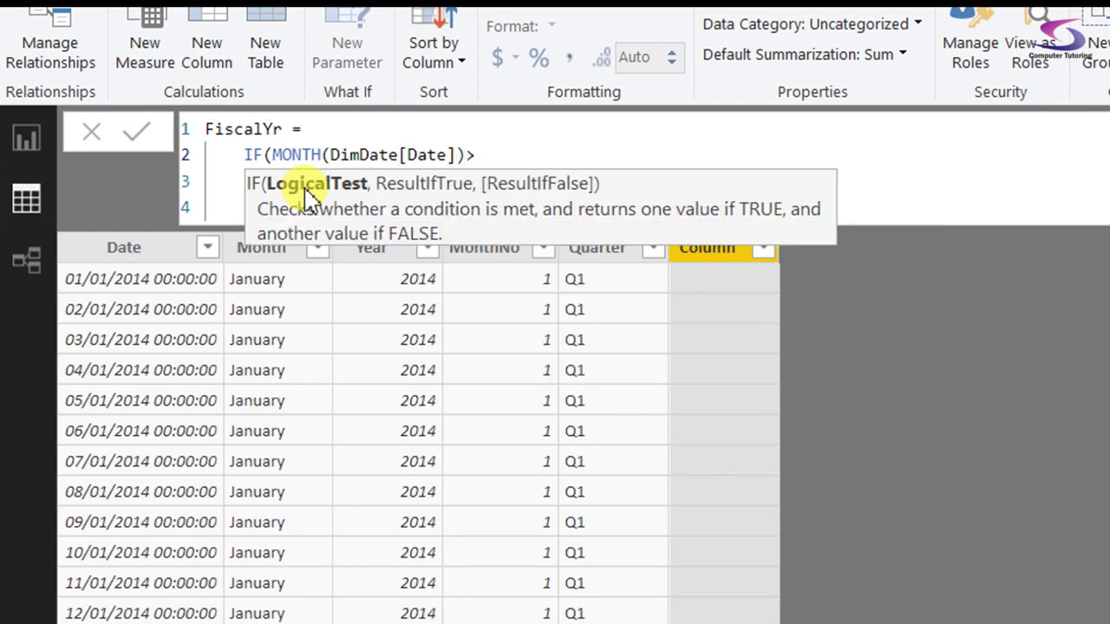
type("=4,")
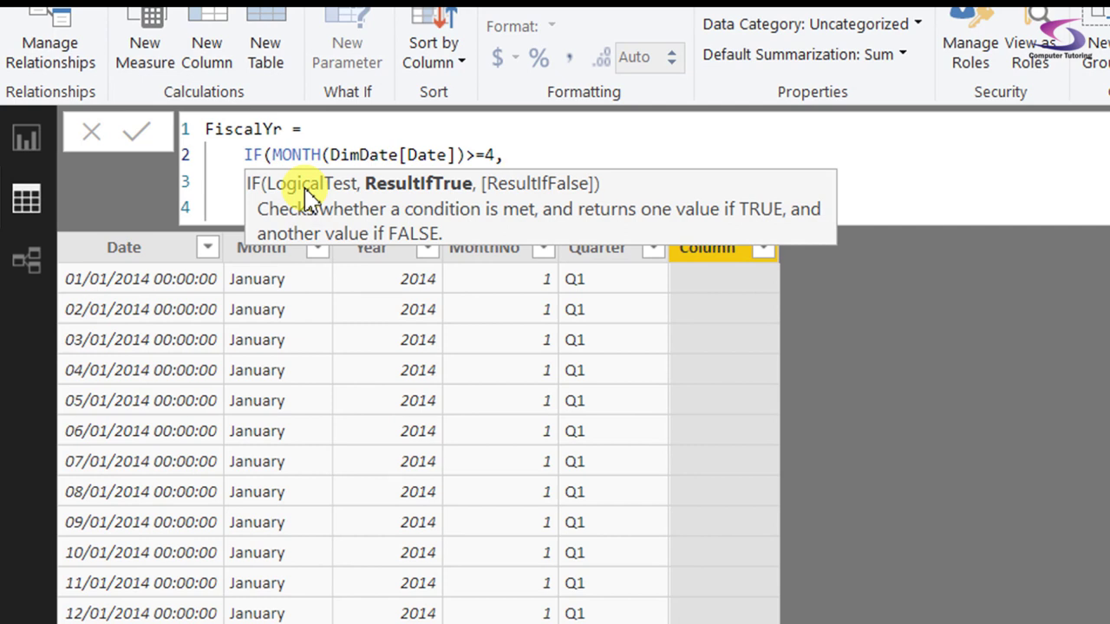
Begin the IF function's true result with YEAR(DimDate[Date])
type("YEAR")
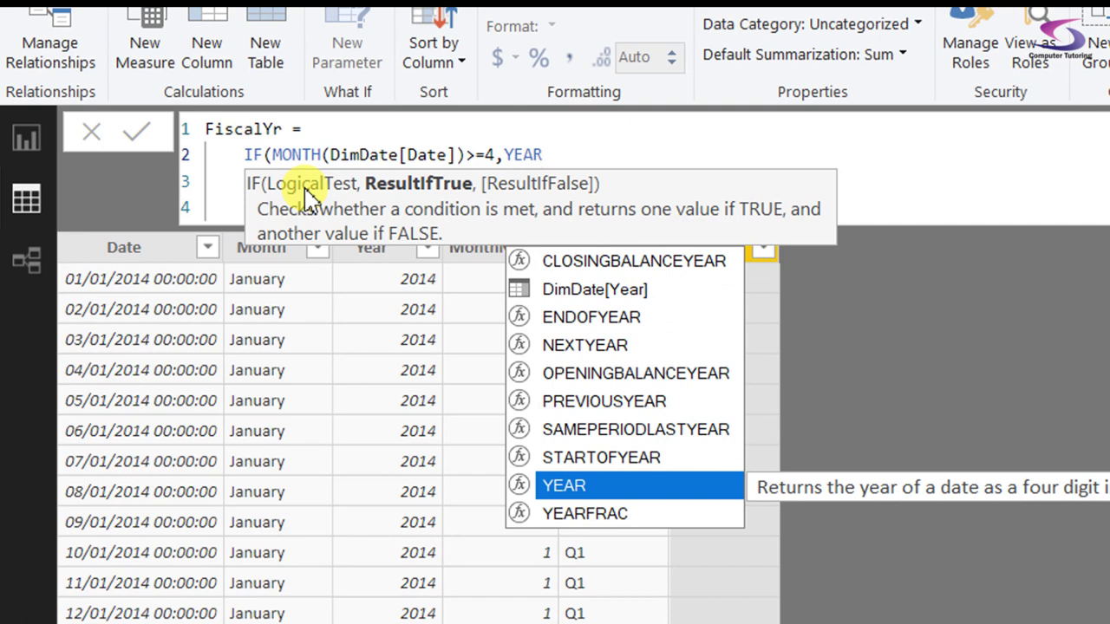
type("(Dim")
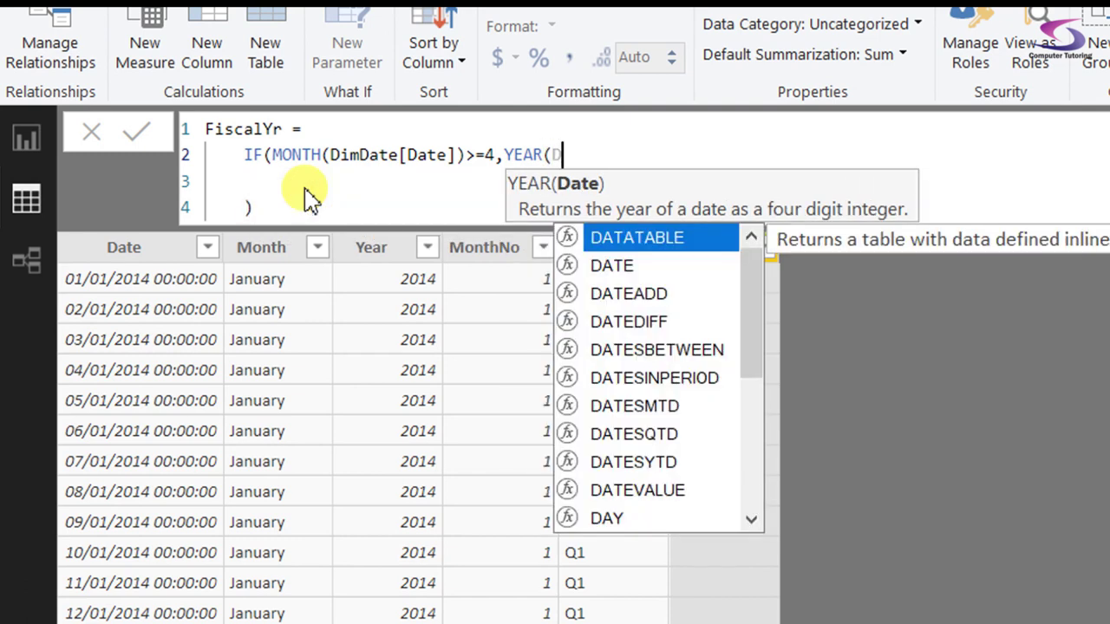
type("Date")
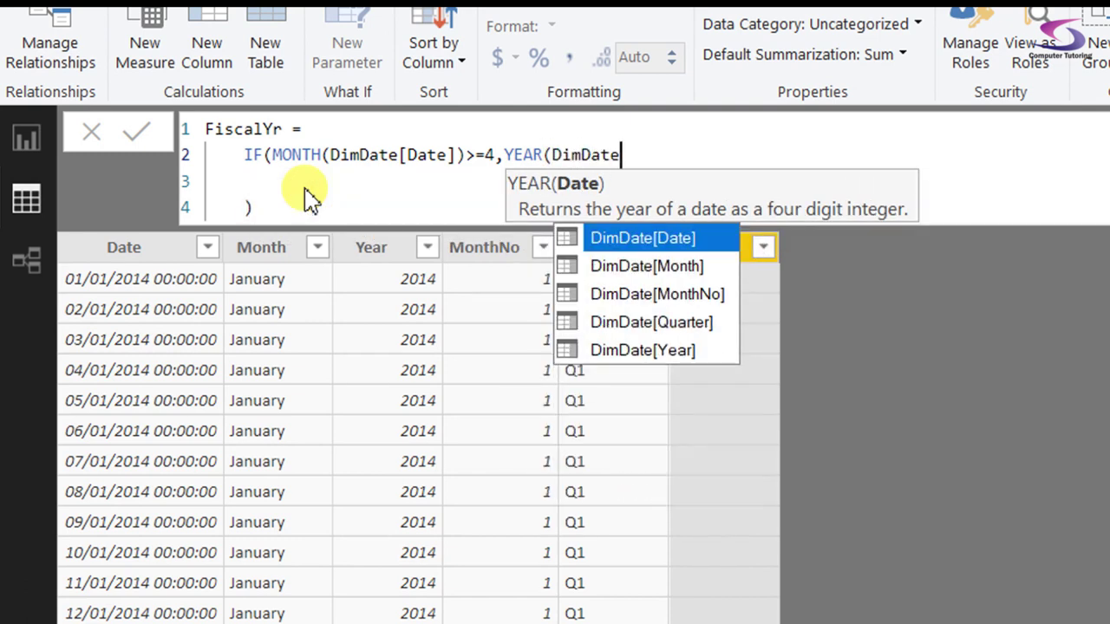
type("[Date]")
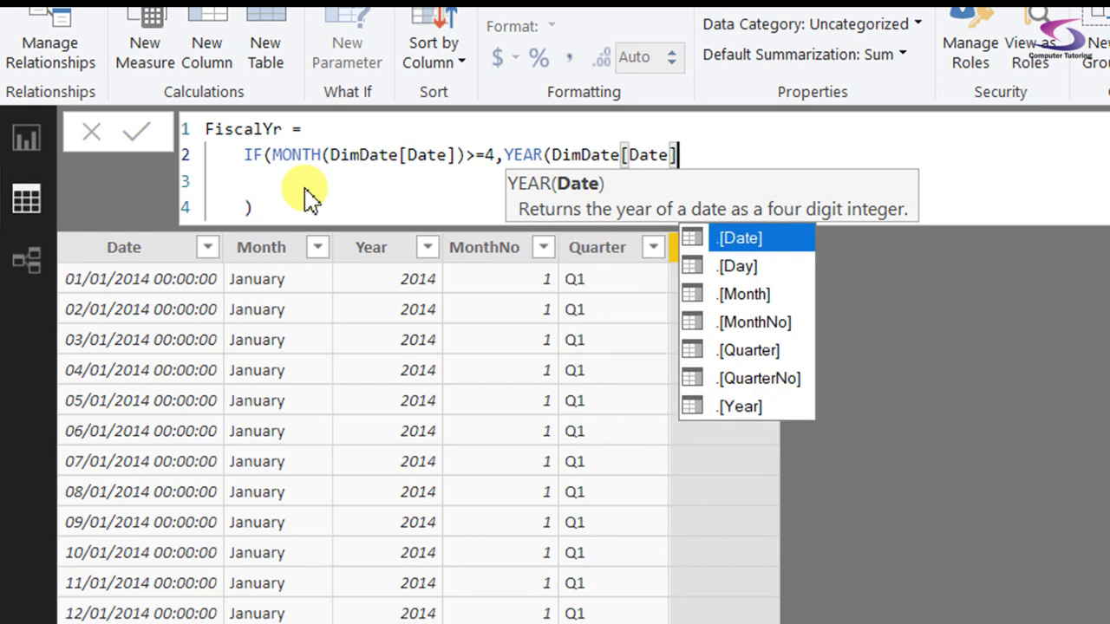
type(") ")
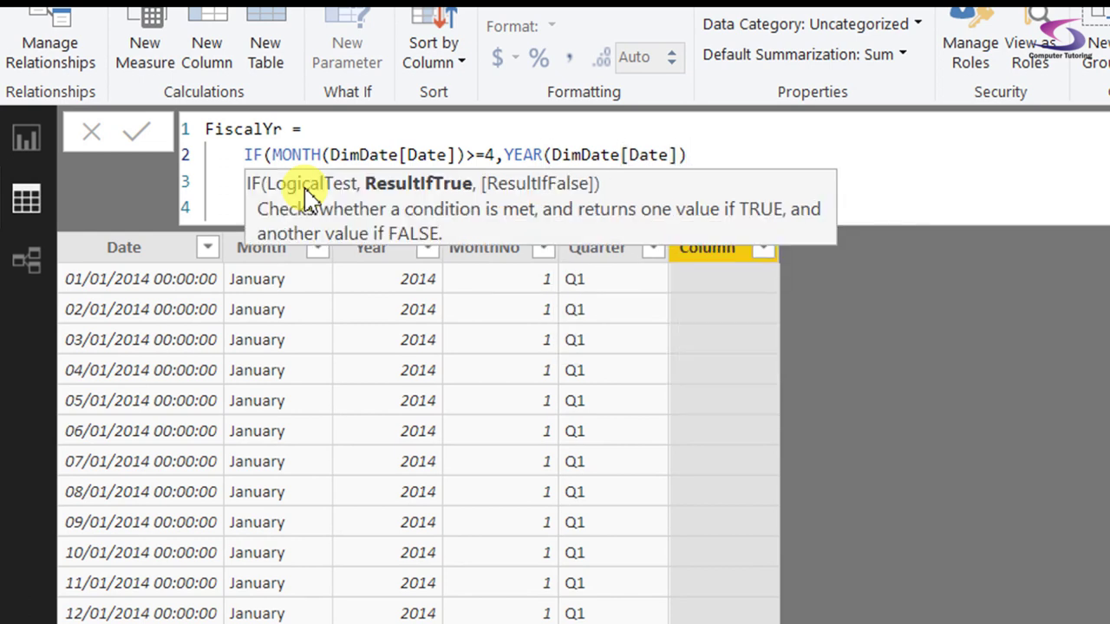
Extend the IF function's true result with & "/" & YEAR(DimDate[Date])+1 and end the argument with a comma
type("& \"/\" & Yea")
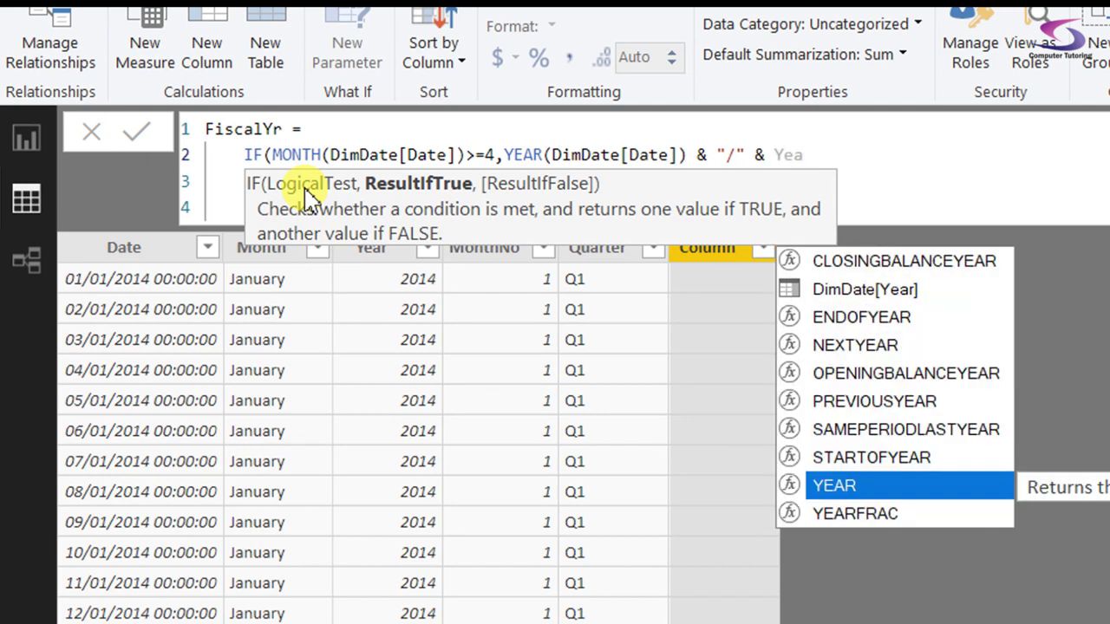
key("Tab")
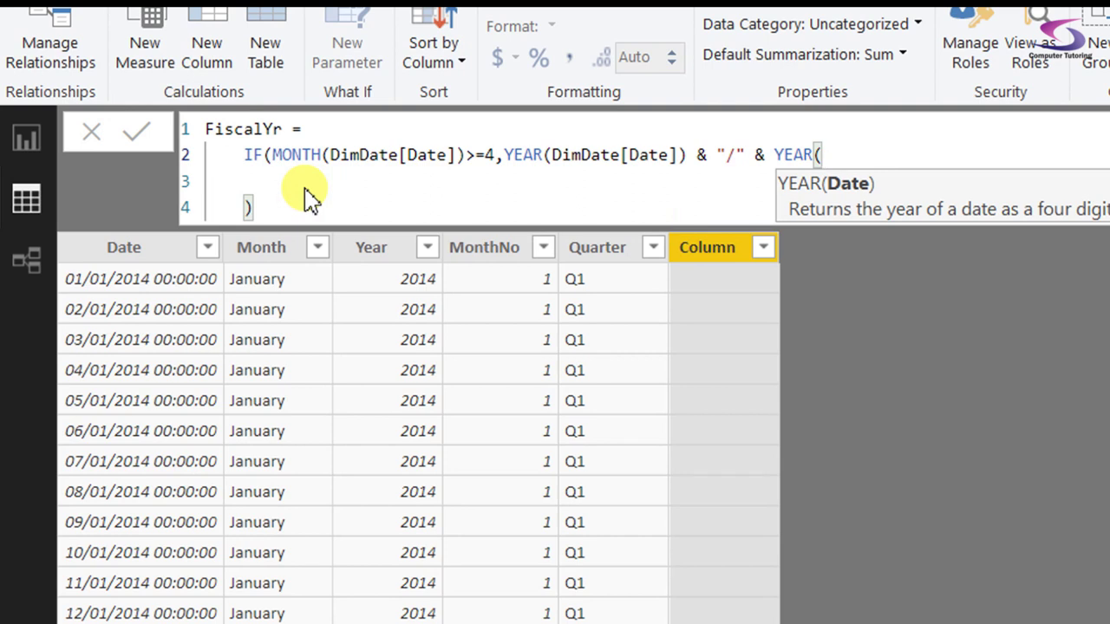
type("DimDate[")
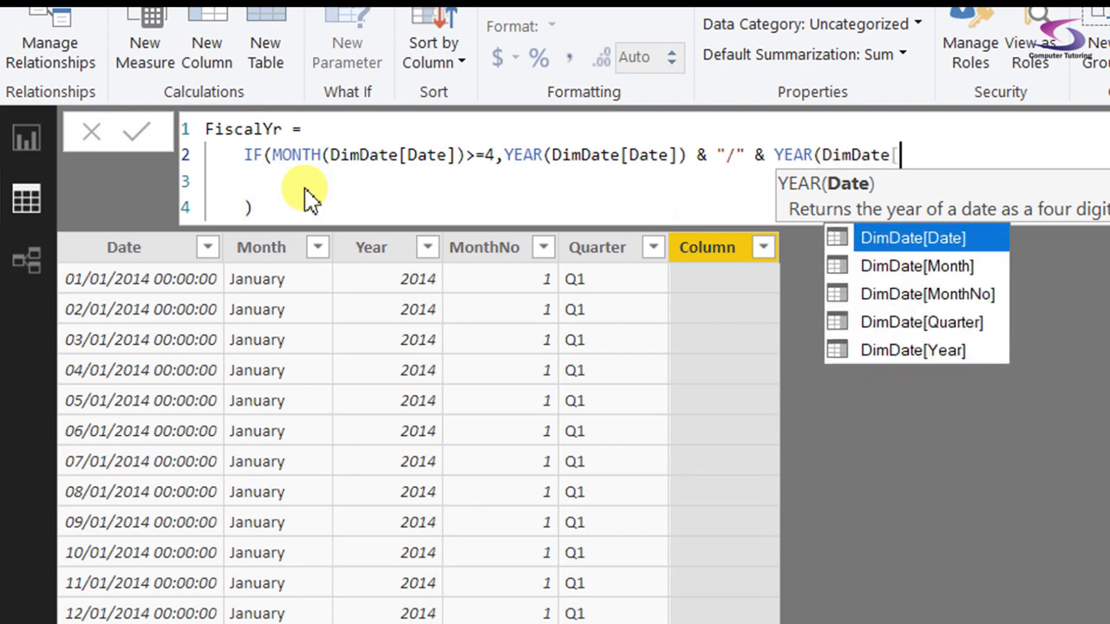
type("Date])")
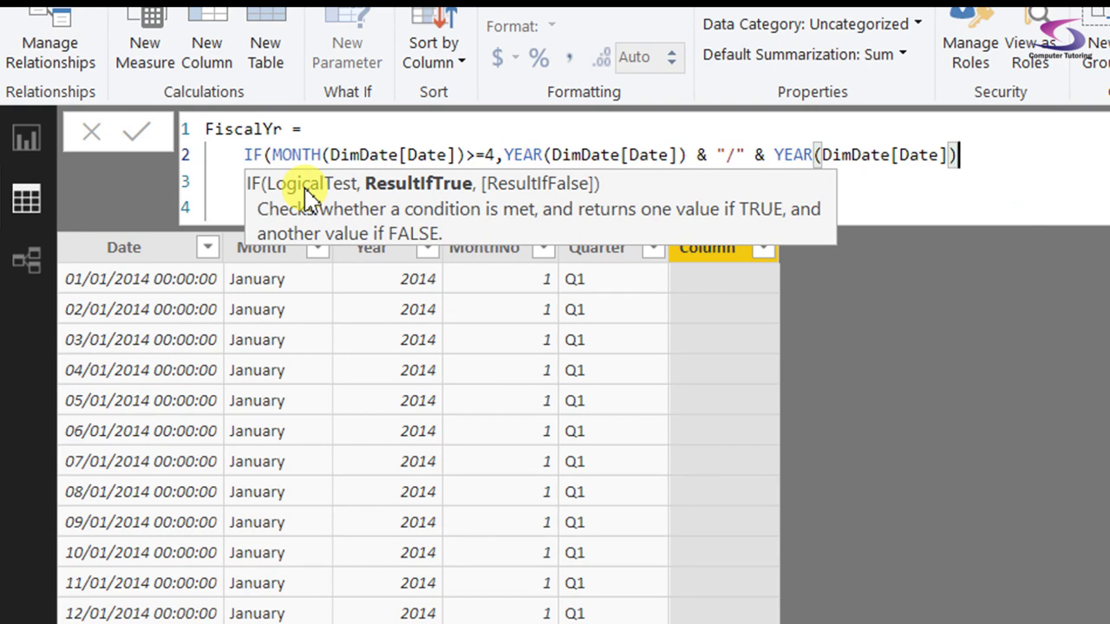
type(",")
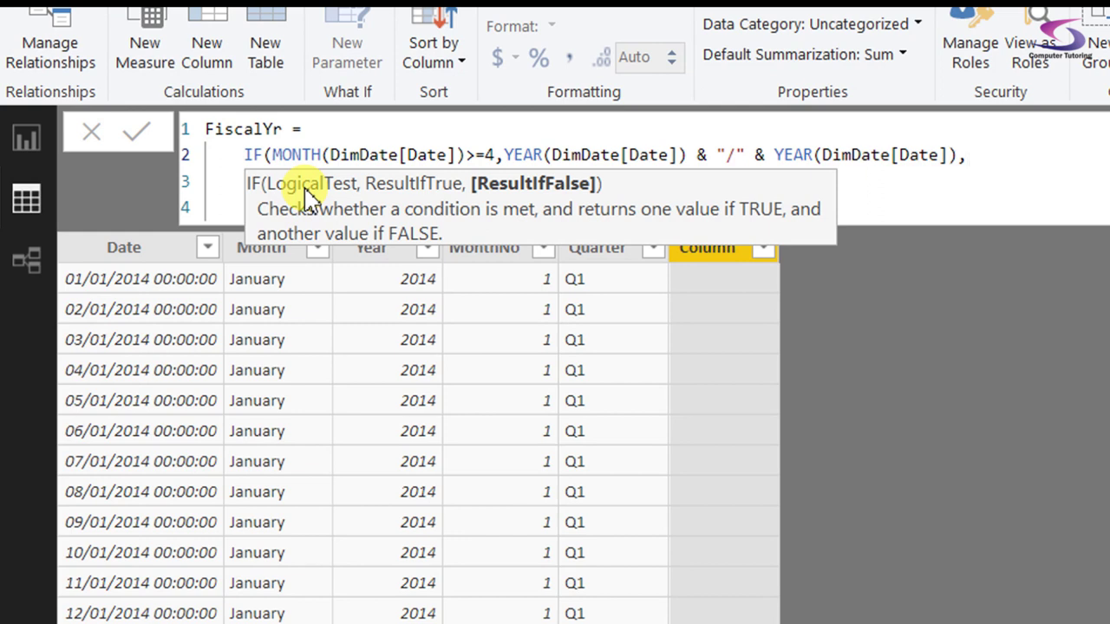
type("Y")
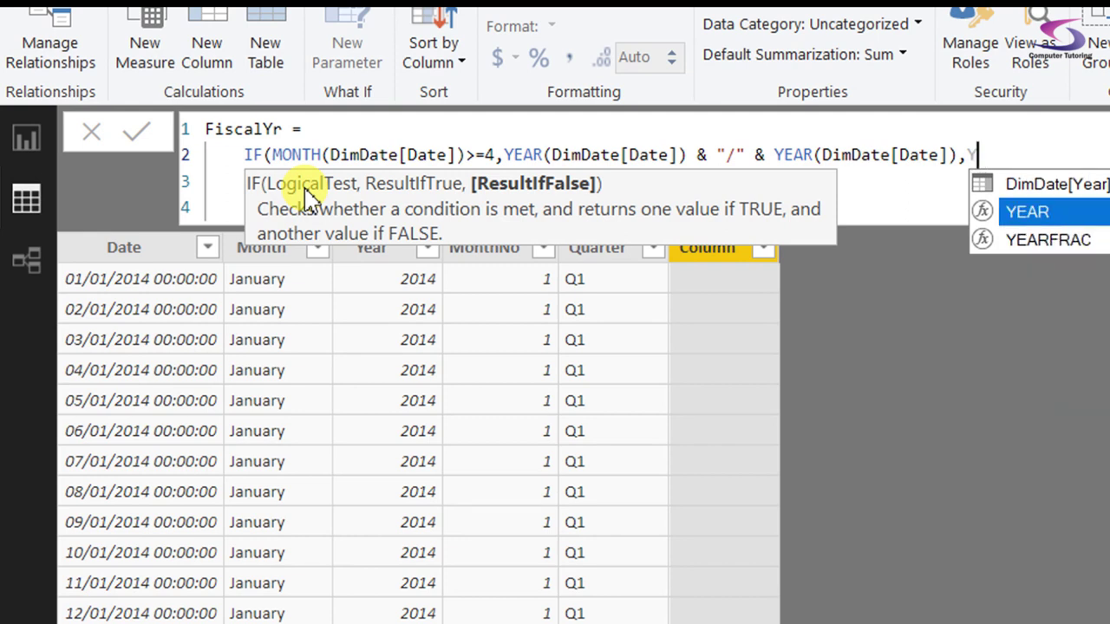
key("BackSpace")
key("BackSpace")
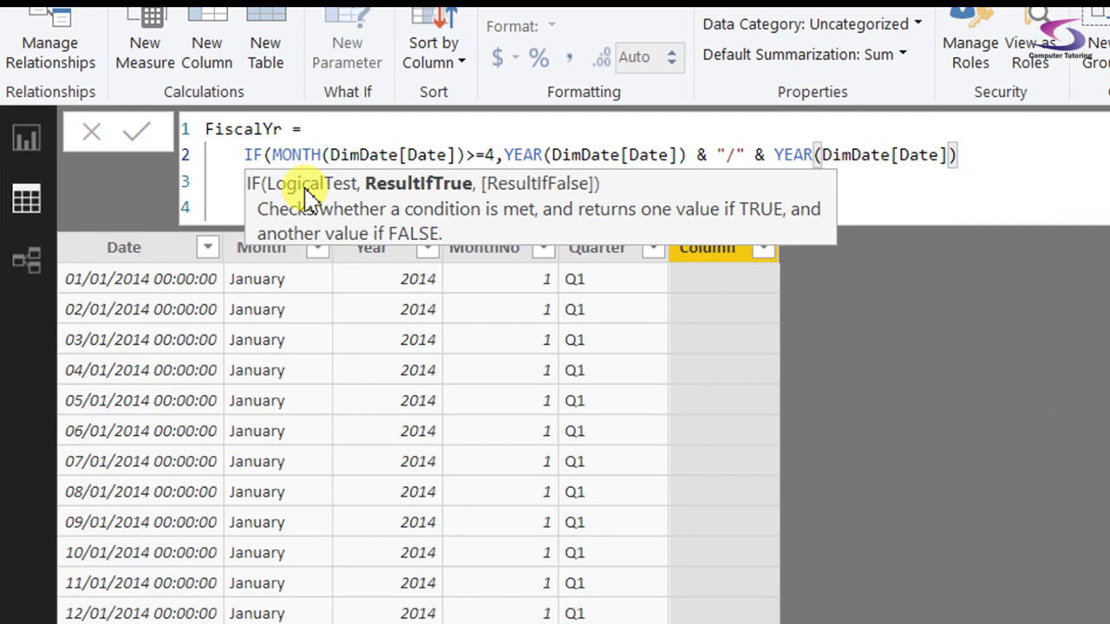
type("+1,")
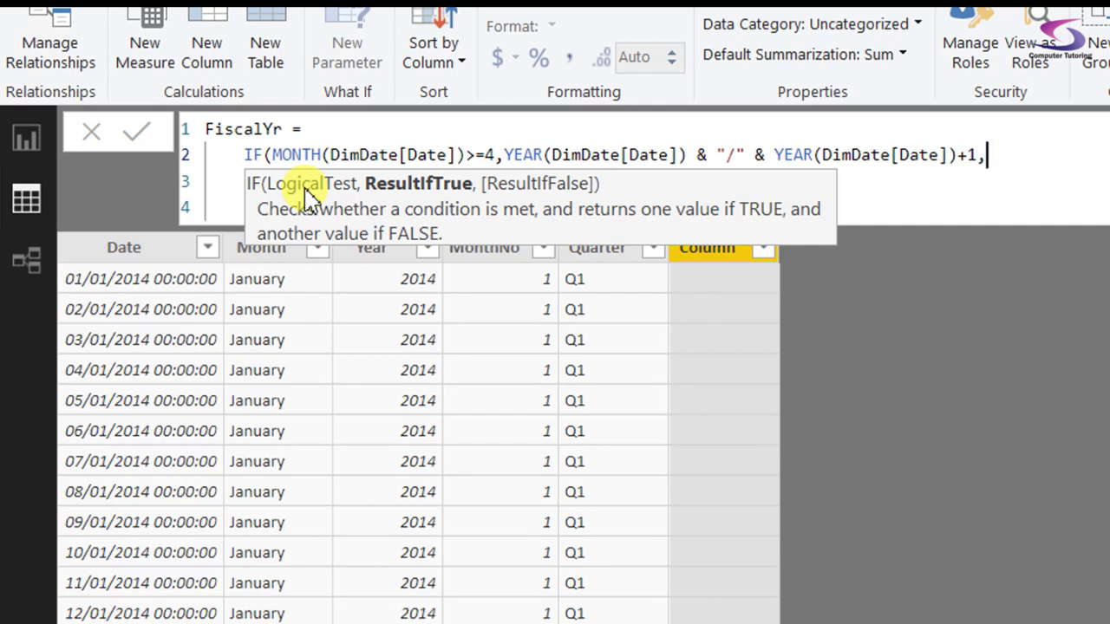
Begin the IF function's false result with YEAR(DimDate[Date])-1
type("Y")
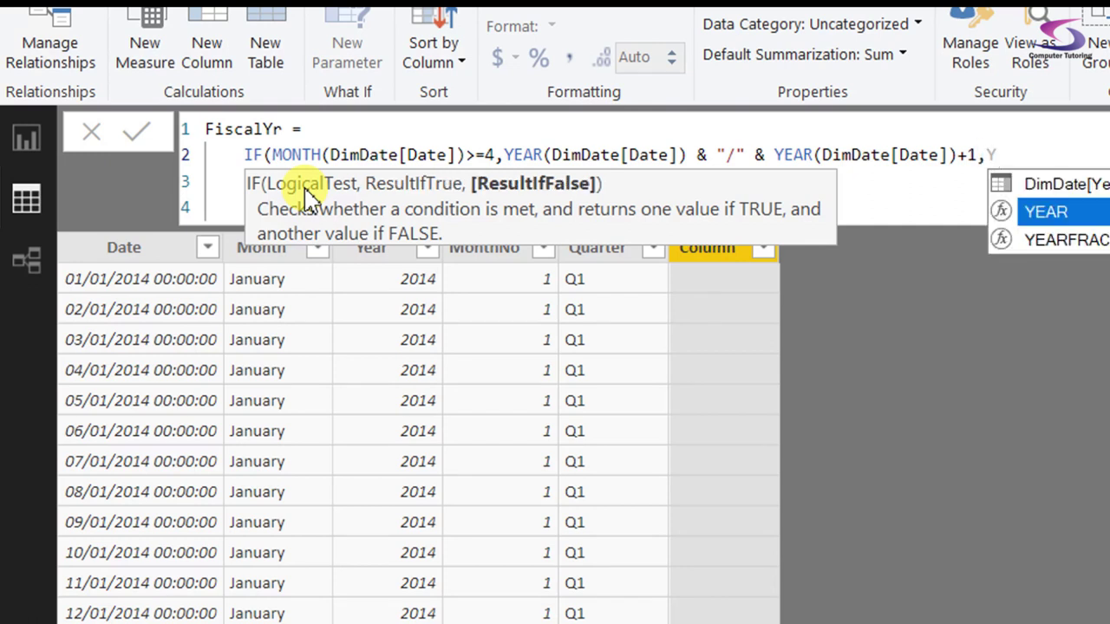
type("EAR(Di")
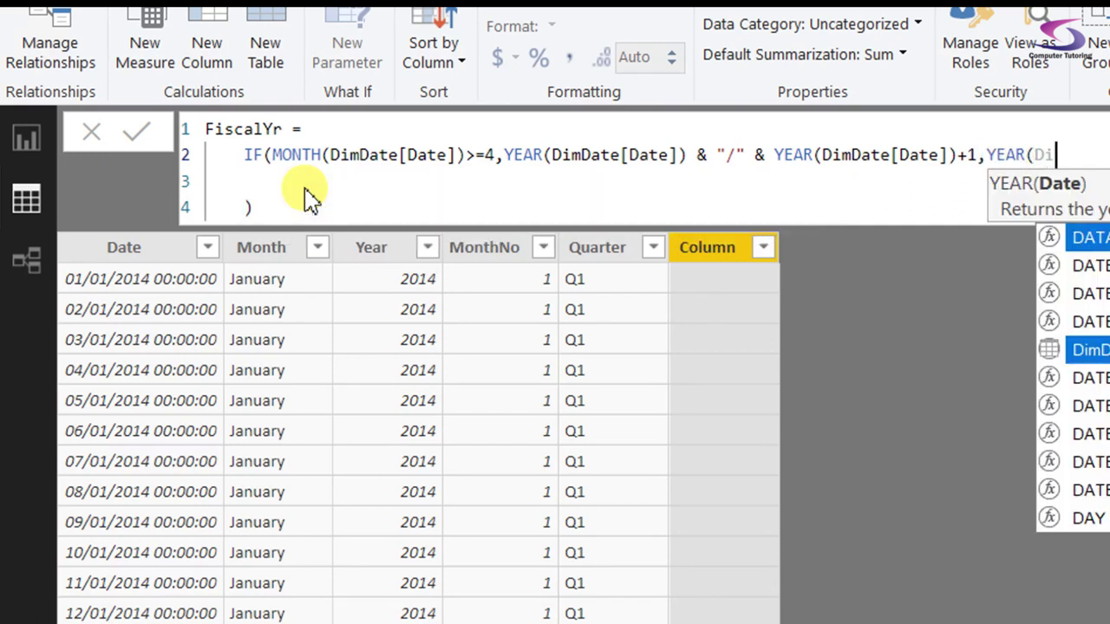
type("mDate")
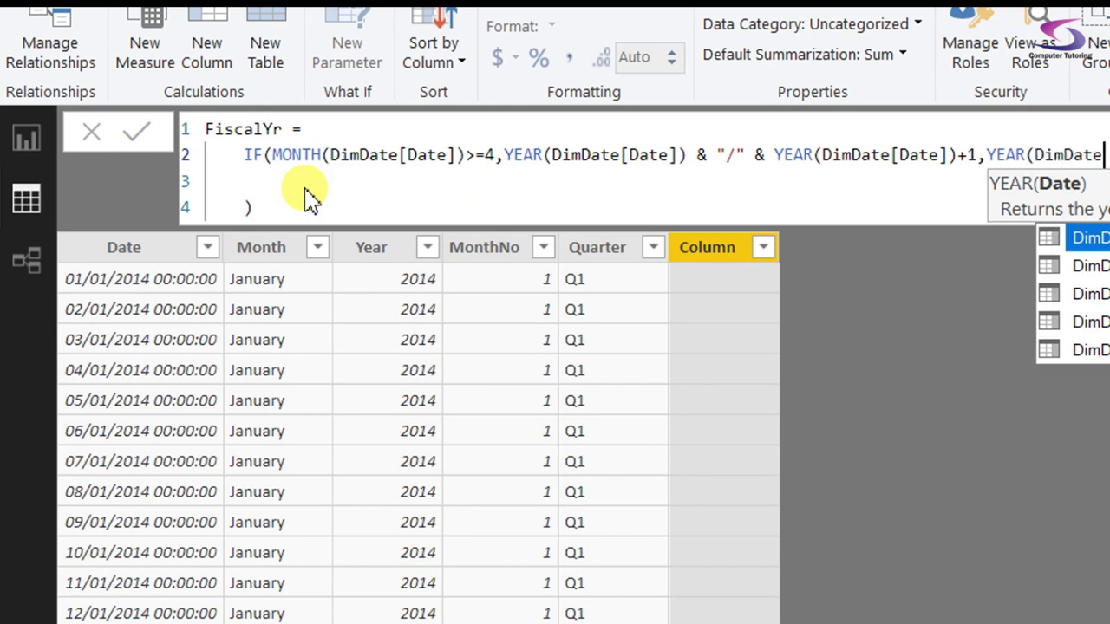
type("[")
key("Escape")
left_click(305, 190)
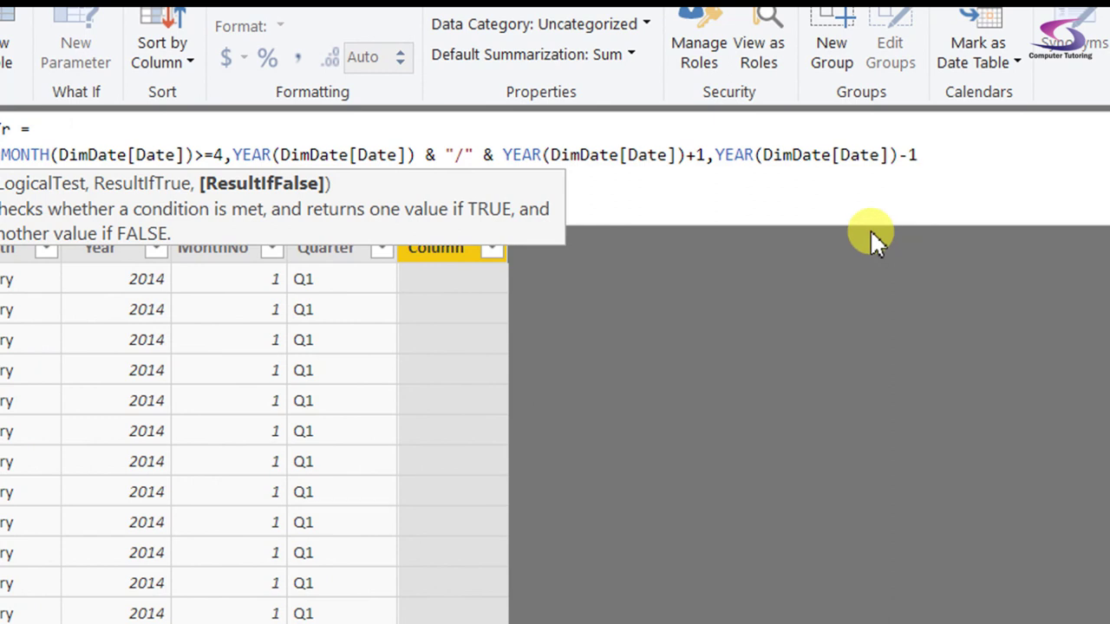
Extend the IF function's false result with & "/" & YEAR(DimDate[Date])
type("& \"/\"")
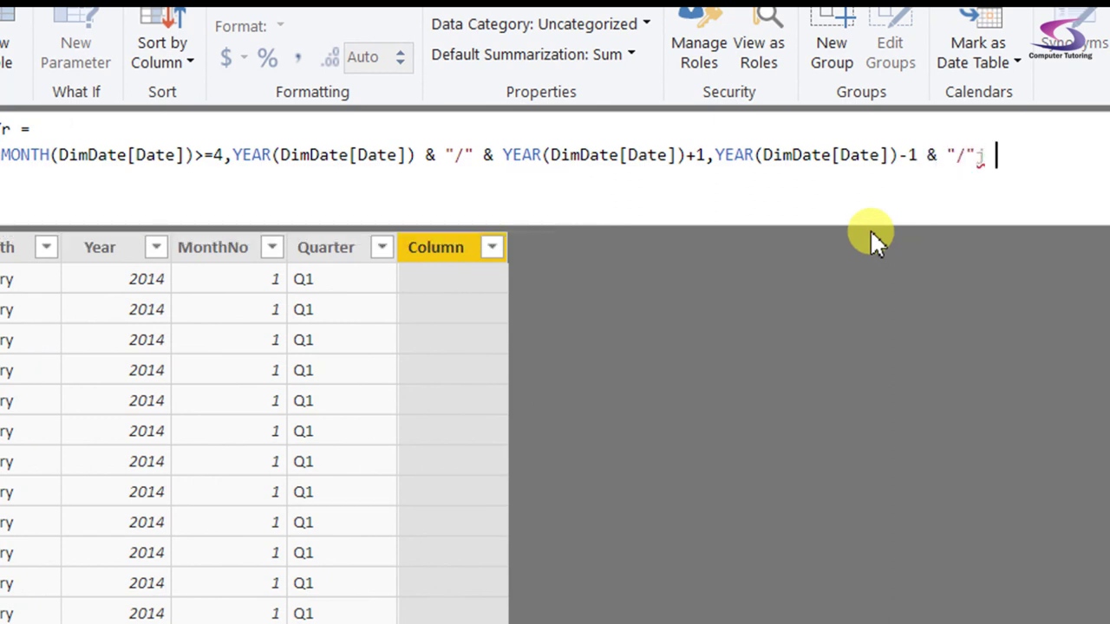
type(" & Yea")
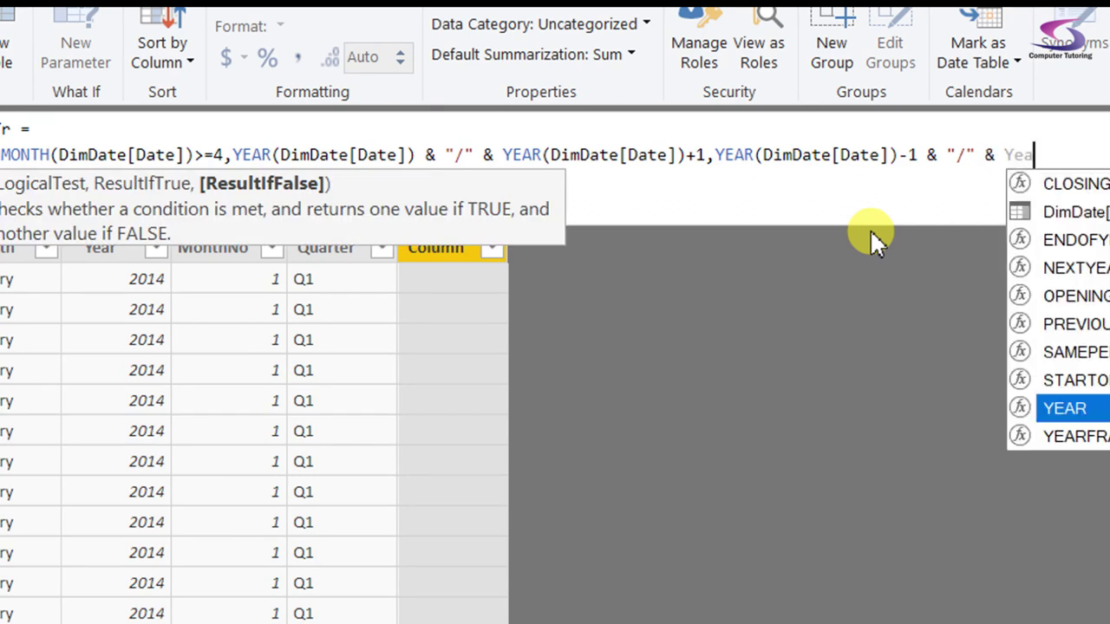
key("Tab")
type("Dim")
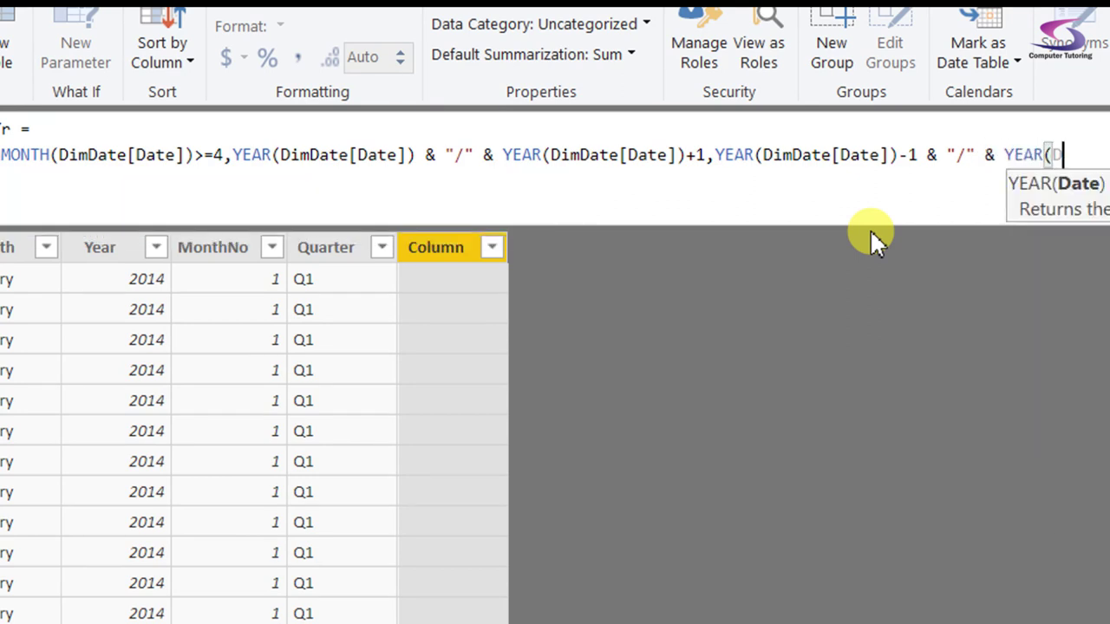
type("Dat")
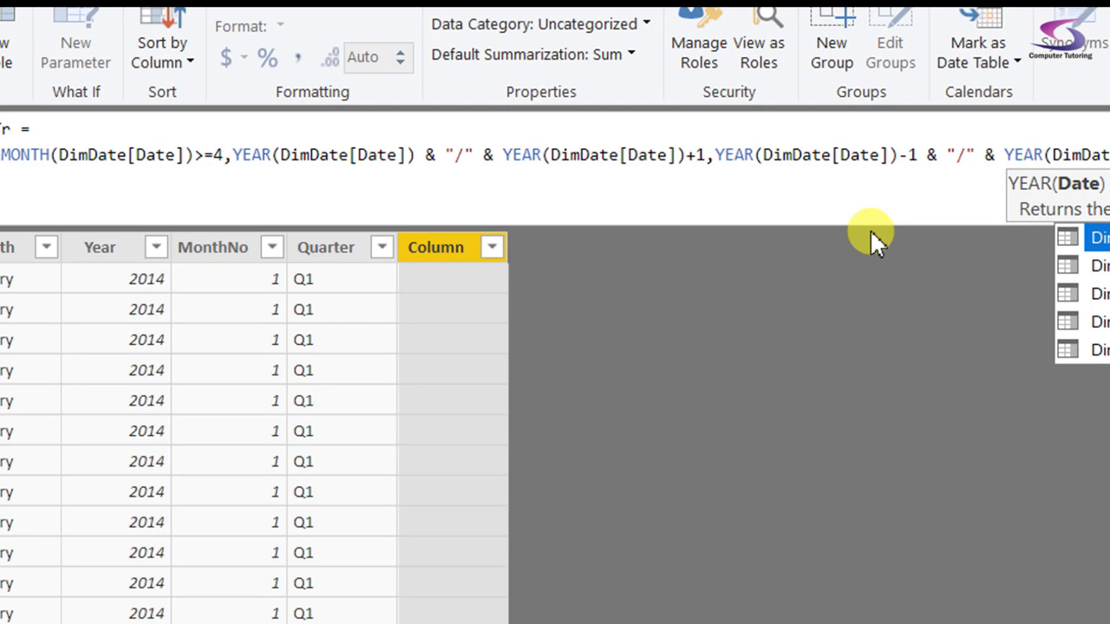
type("e")
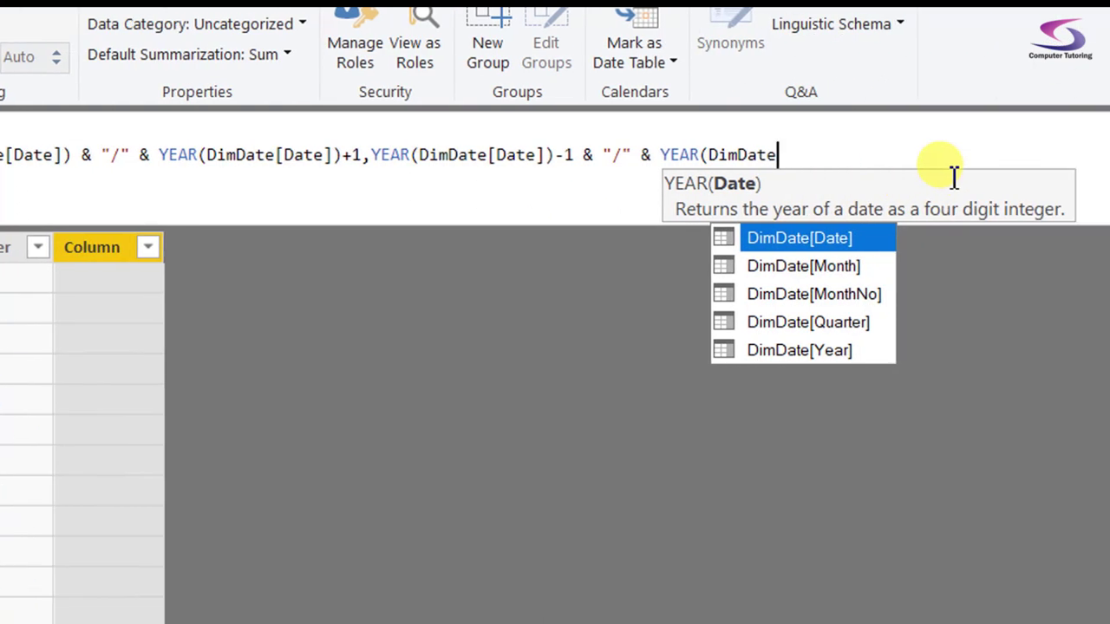
type("[d")
key("Tab")
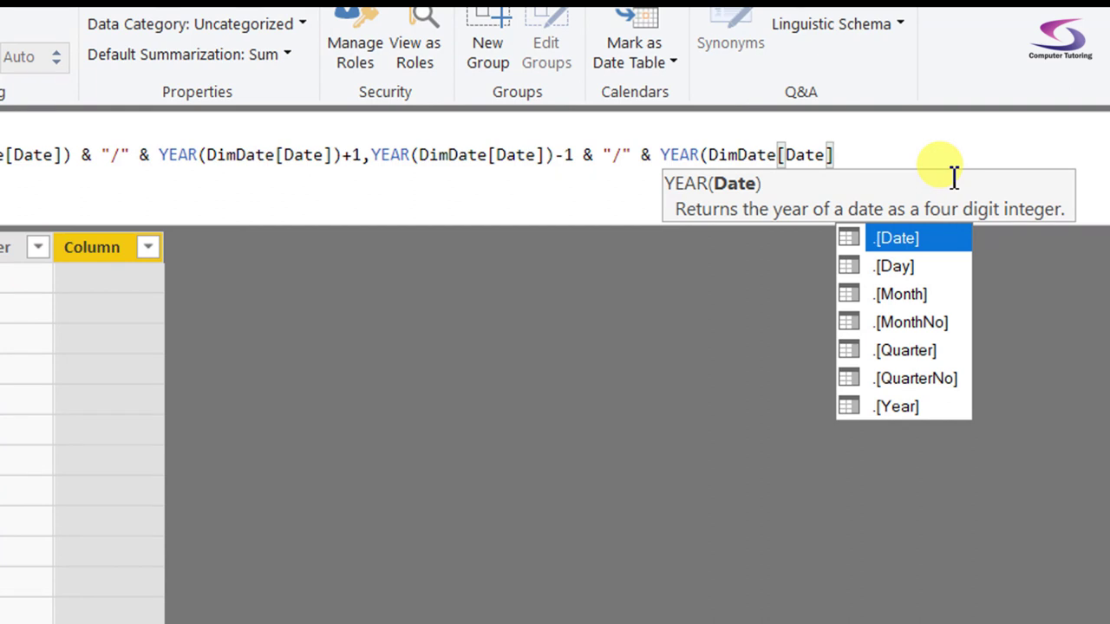
type(")")
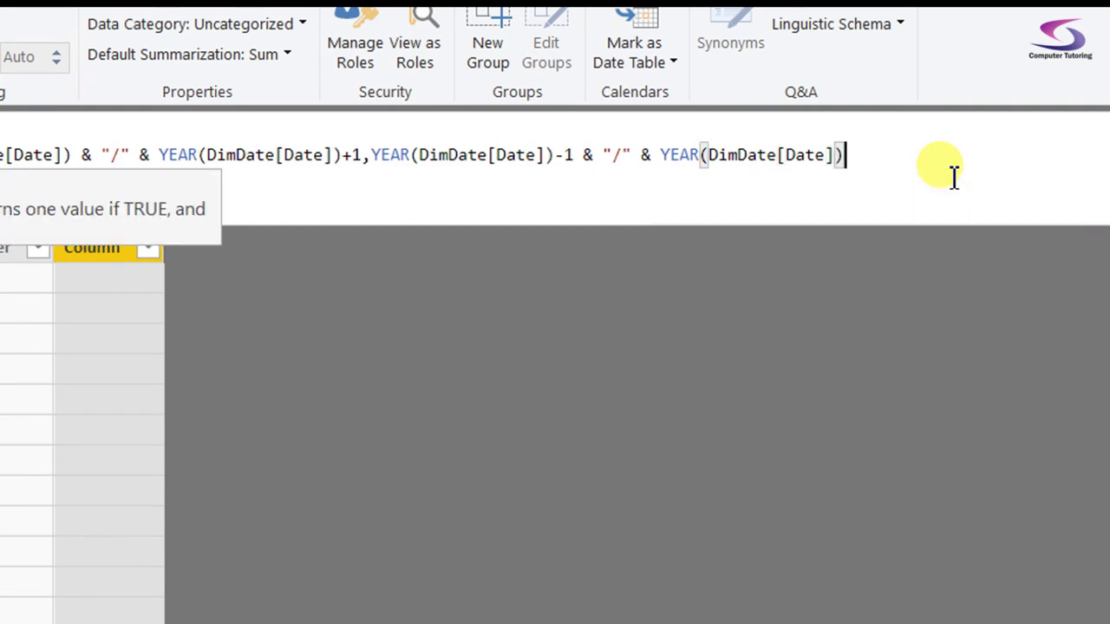
Close the IF function right after the false result, delete the surplus closing parenthesis on the last line, and commit the FiscalYr formula
type(")")
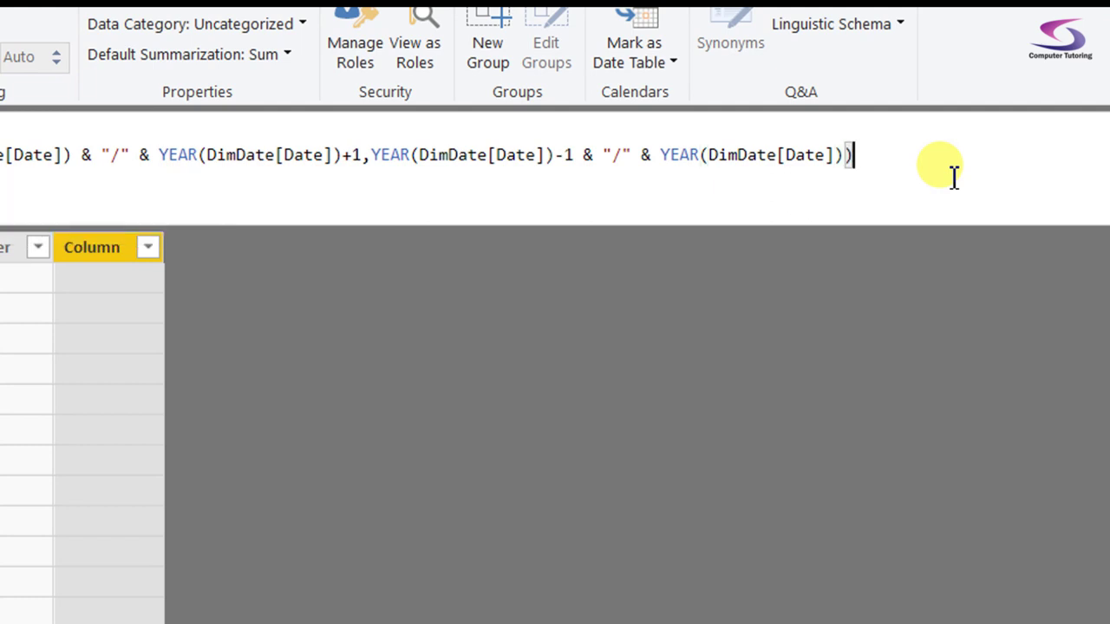
key("Return")
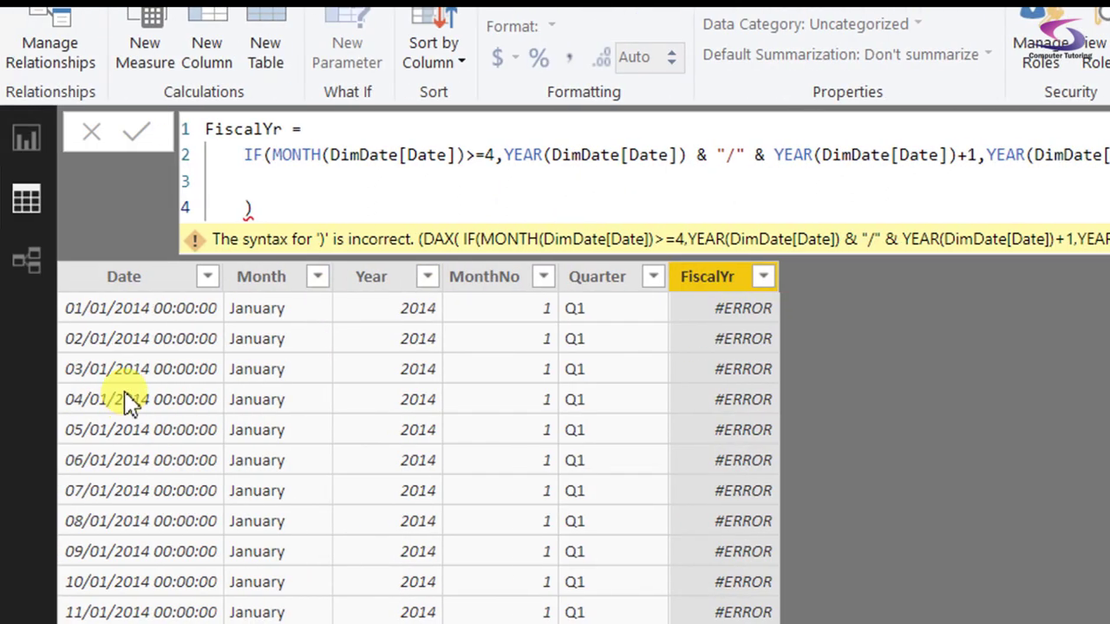
key("BackSpace")
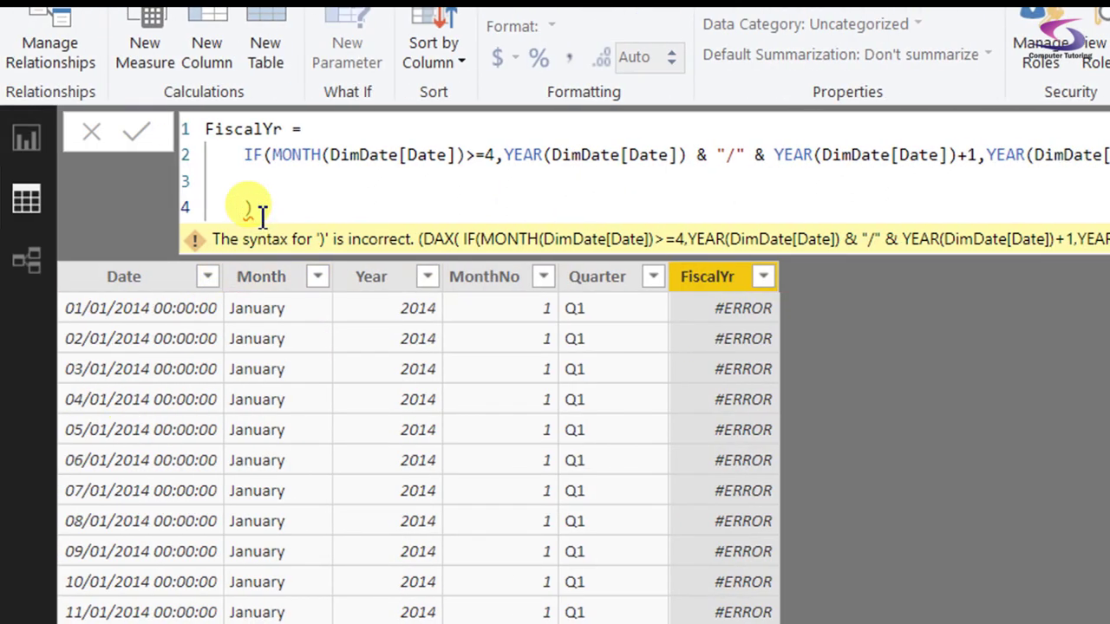
key("Return")
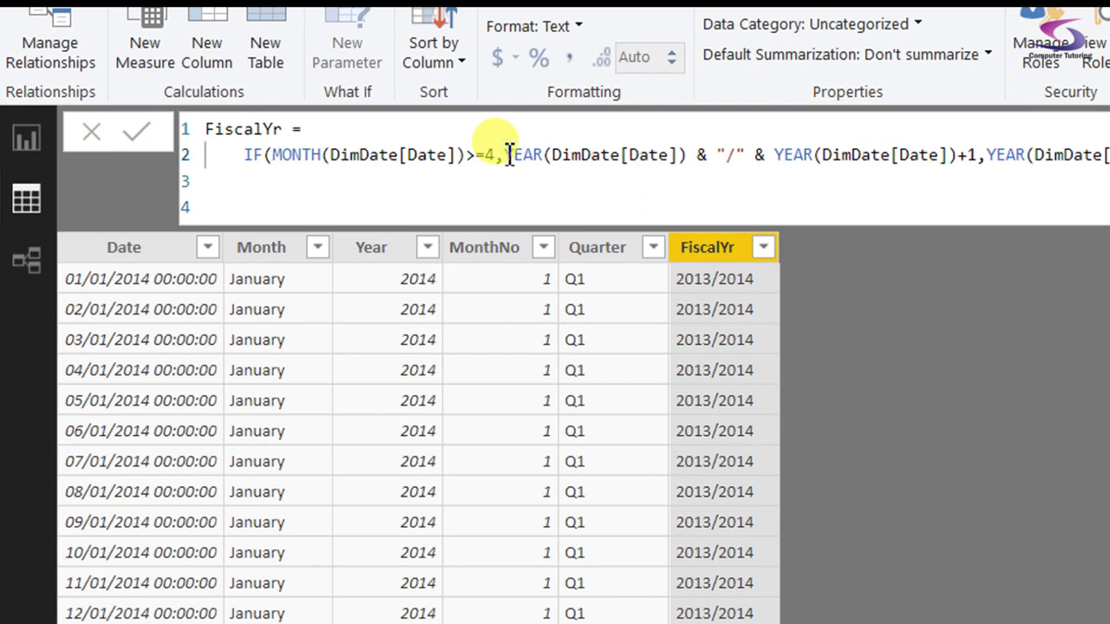
Break the FiscalYr formula so the IF function's true result, false result and closing parenthesis each start on their own line
key("shift+Return")
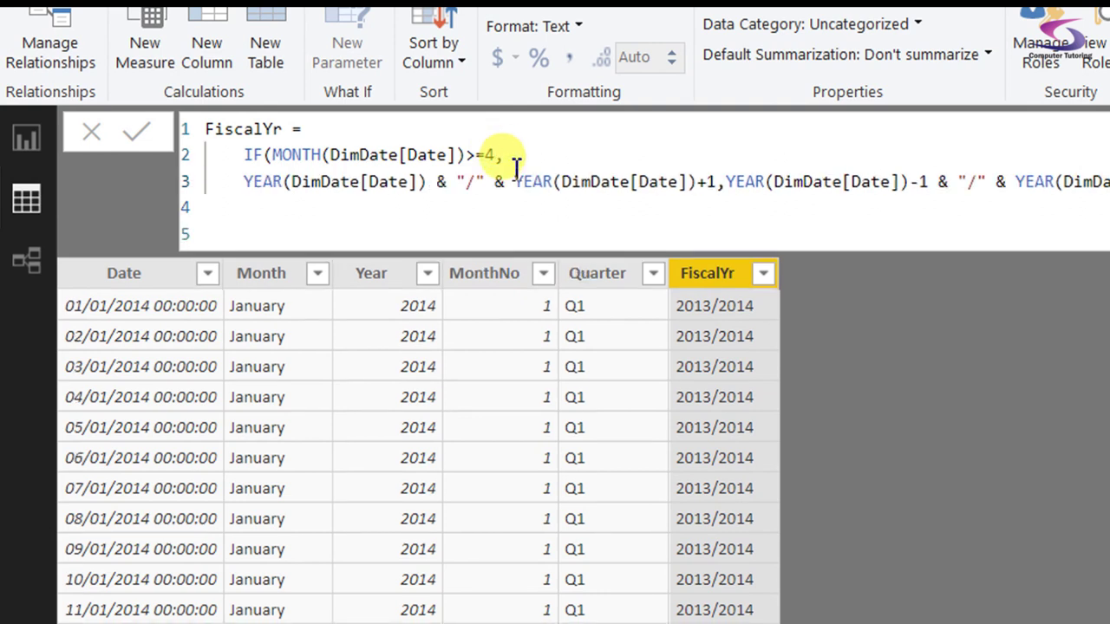
left_click(725, 184)
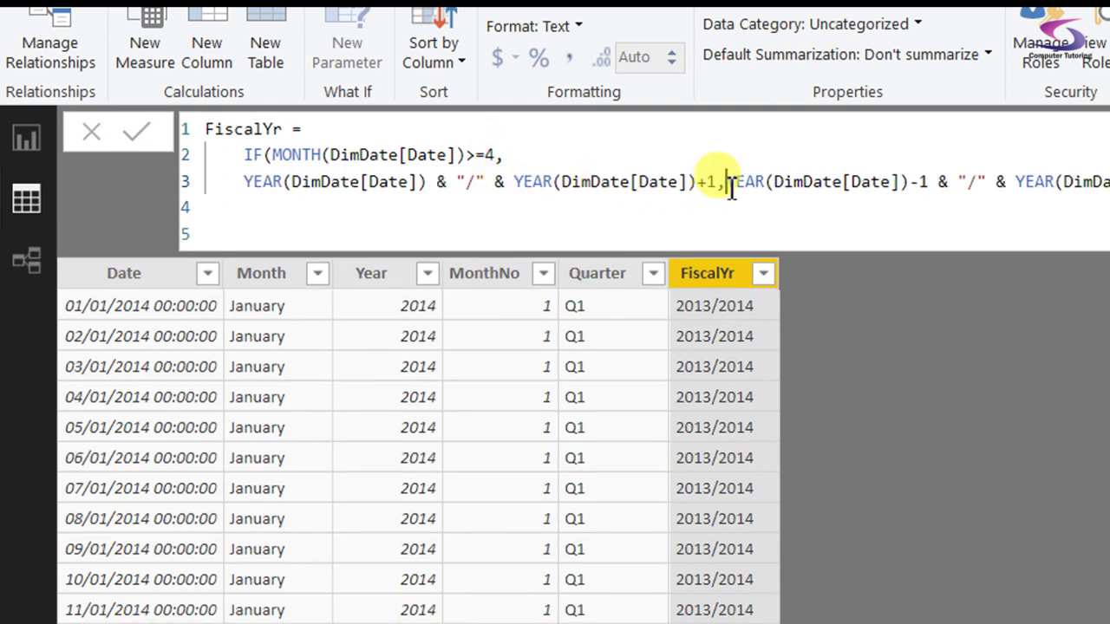
key("shift+Return")
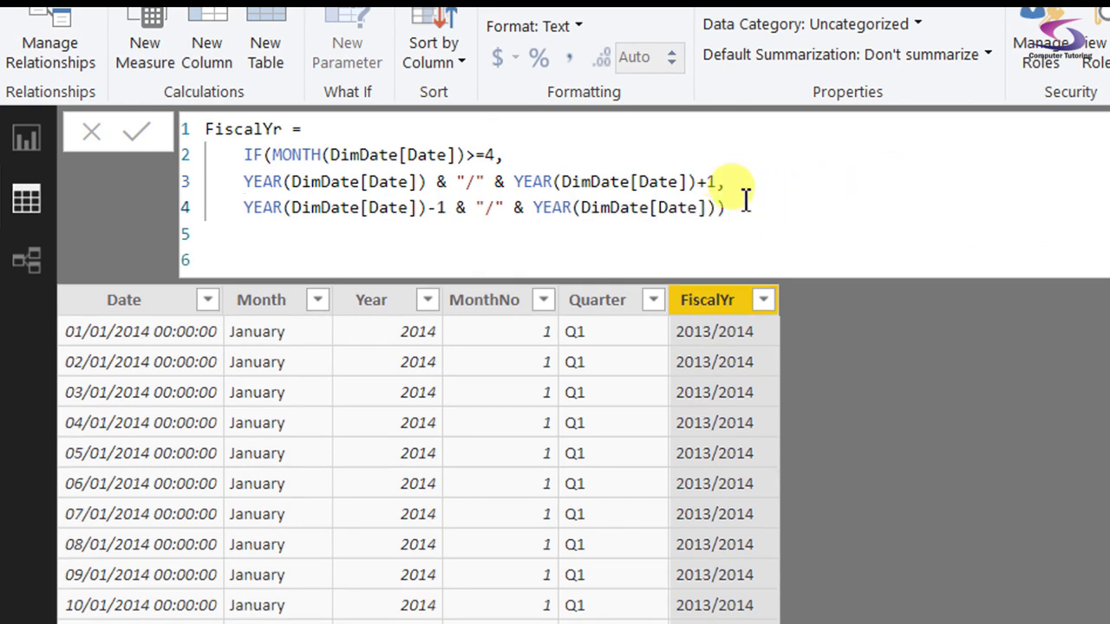
left_click(721, 209)
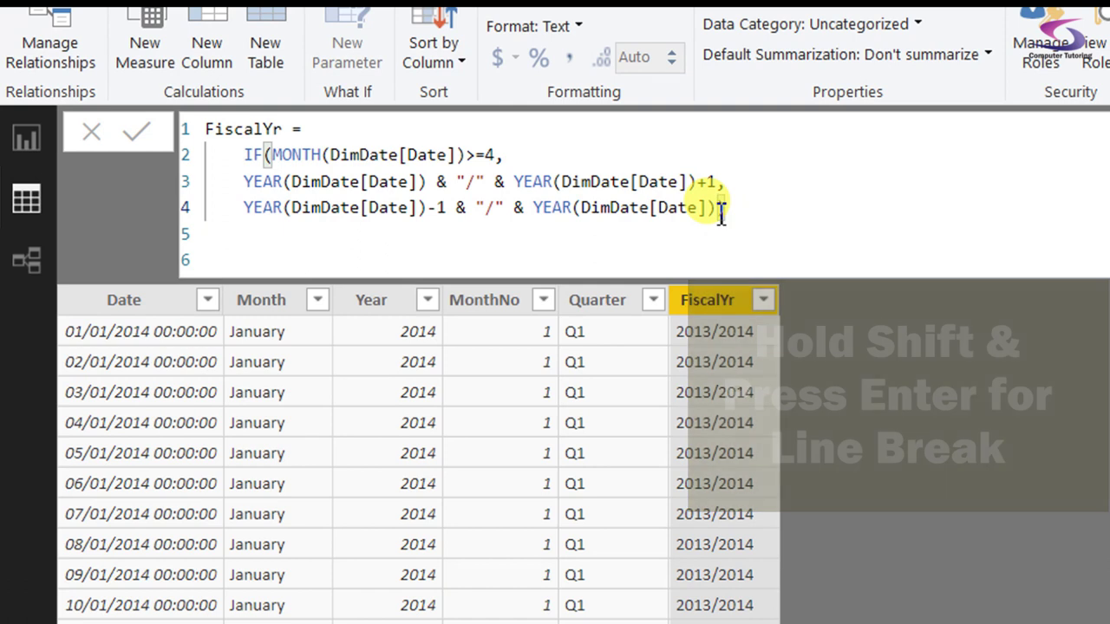
type(")")
key("BackSpace")
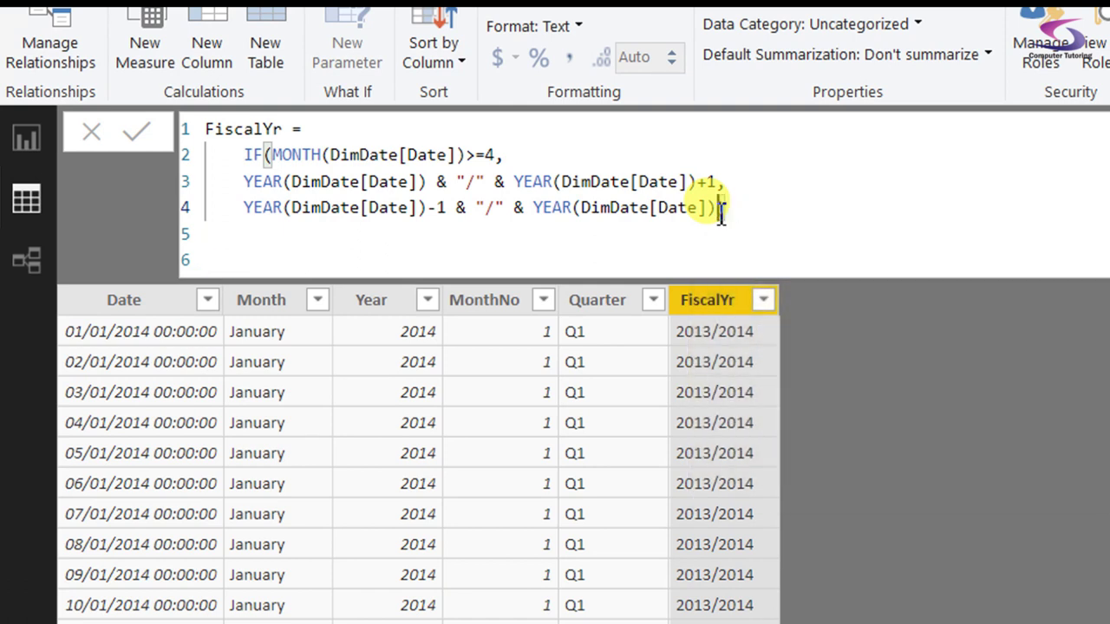
key("shift+Return")
type(")")
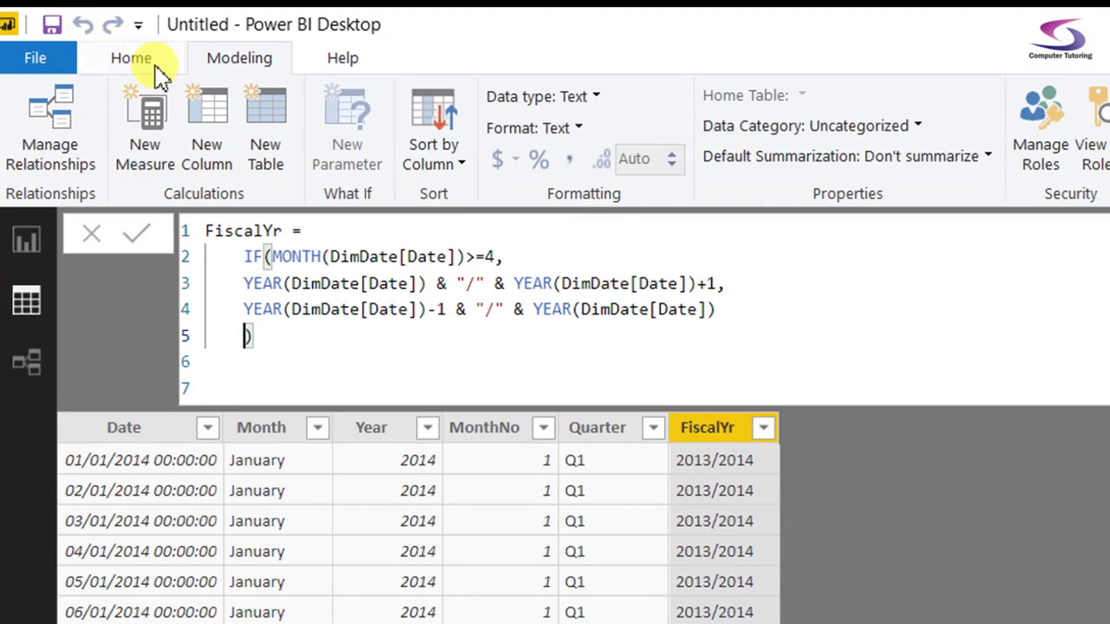
Add a new calculated column to DimDate and begin its formula with FiscalMth = SWITCH(
left_click(195, 108)
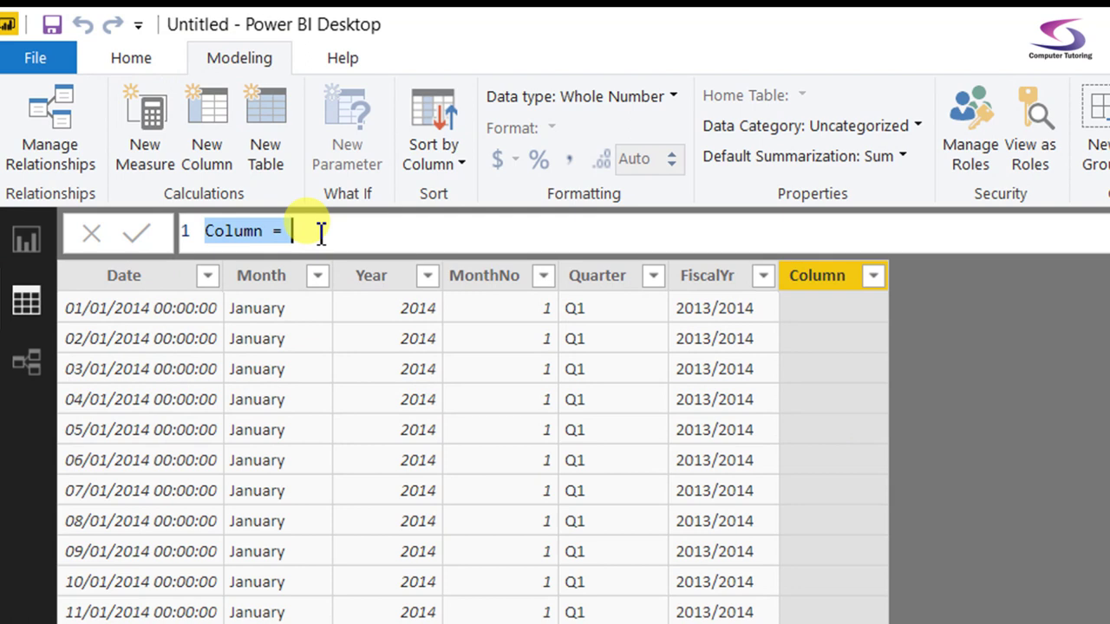
type("Fris")
key("BackSpace")
key("BackSpace")
key("BackSpace")
type("i")
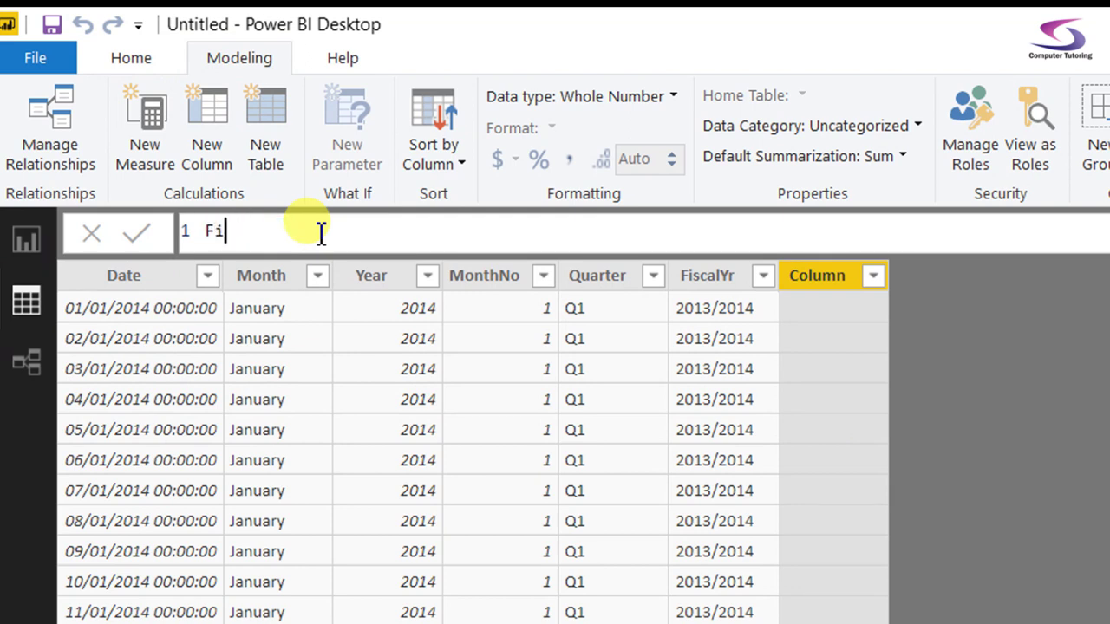
type("scalMth = SWITCH(")
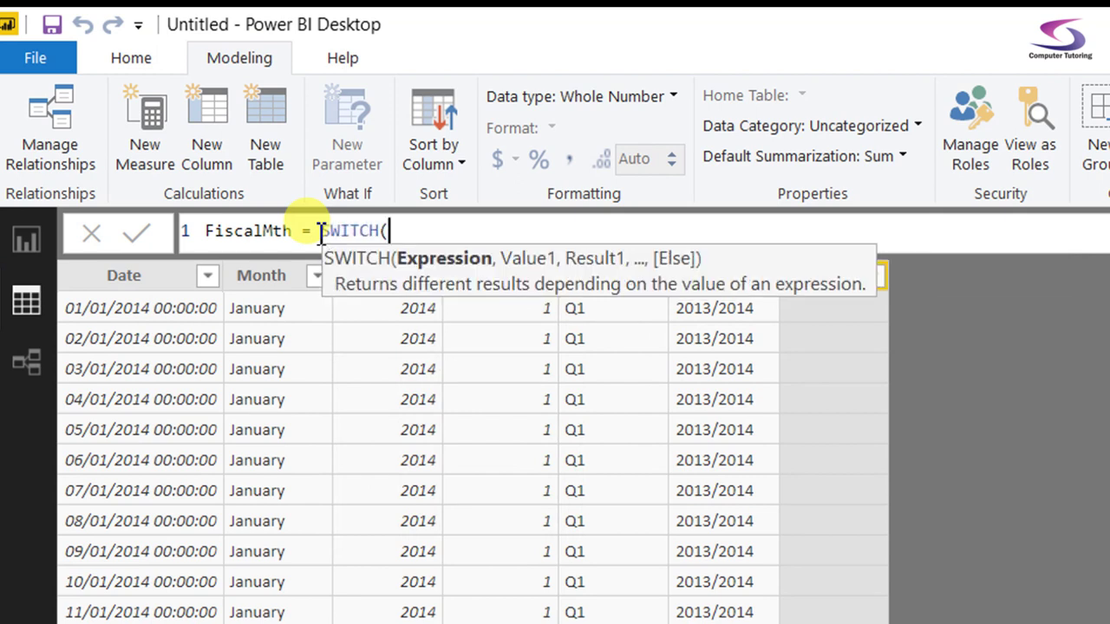
Put the SWITCH function's closing parenthesis on line 3, leaving line 2 empty for the arguments
key("shift+Return")
key("shift+Return")
key("Tab")
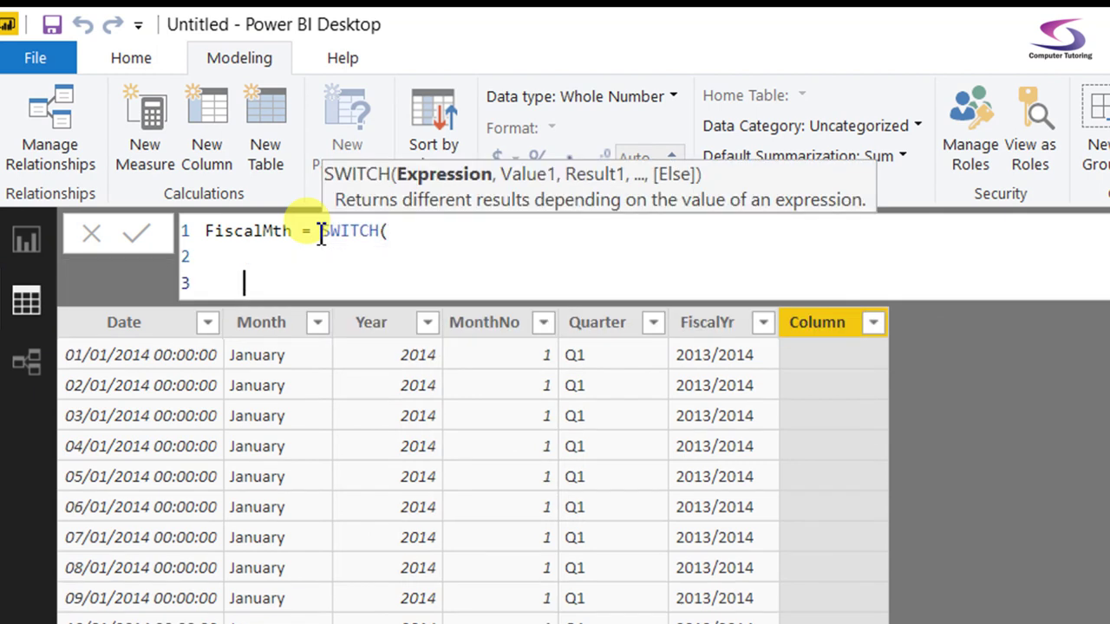
type(")")
key("Up")
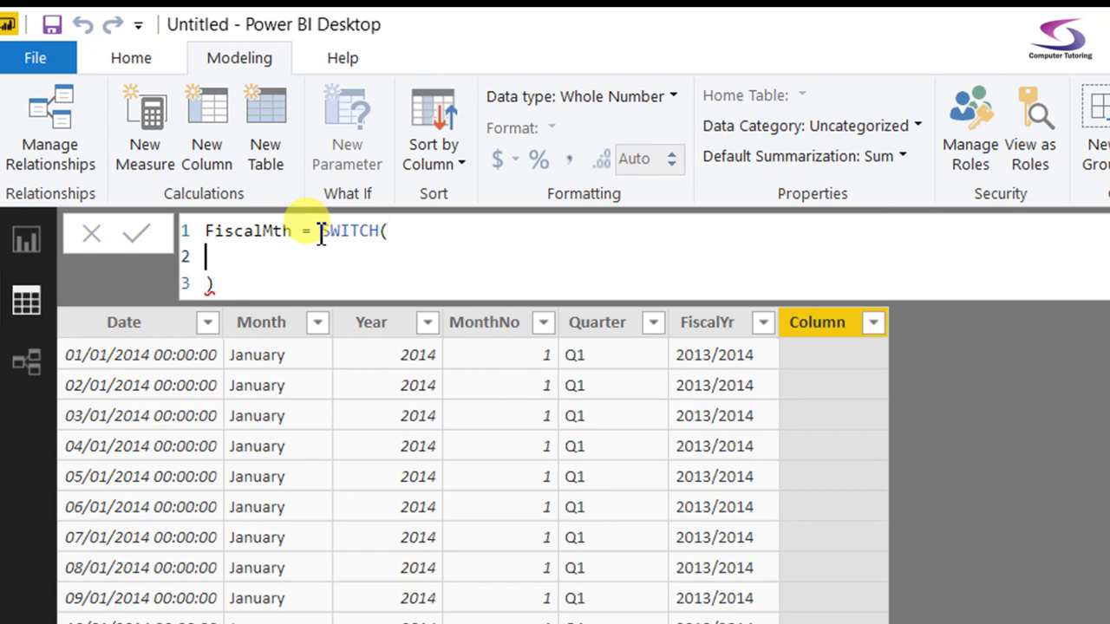
Enter MONTH(DimDate[Date]), as the indented SWITCH expression and add an empty line below it for the value pairs
key("Tab")
type("MO")
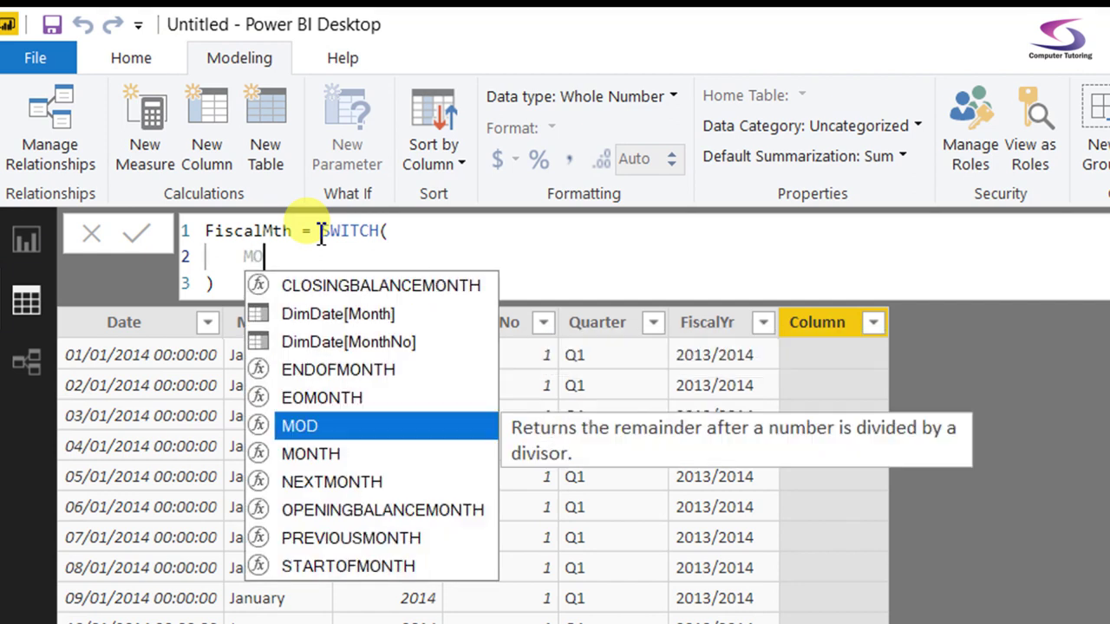
type("NTH(DimDate")
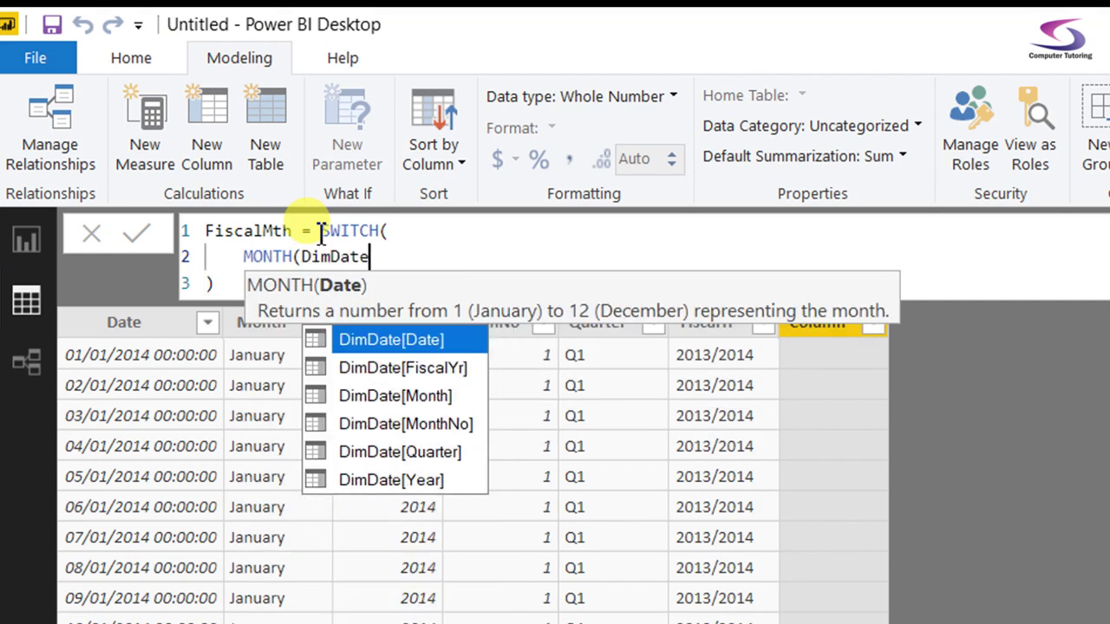
type("[Date])")
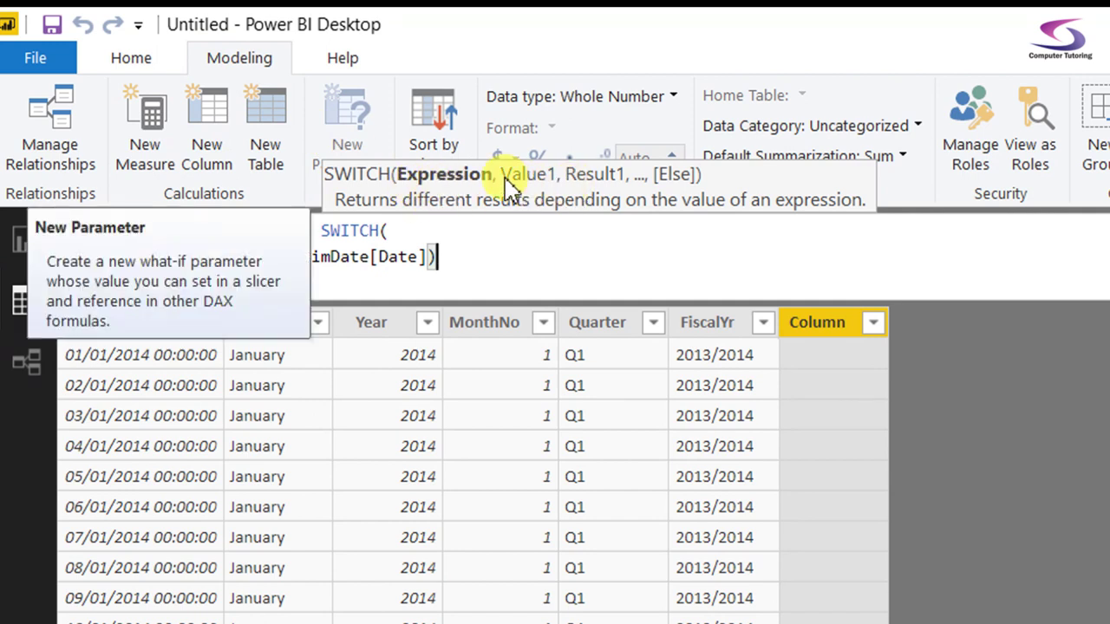
type(",")
key("shift+Return")
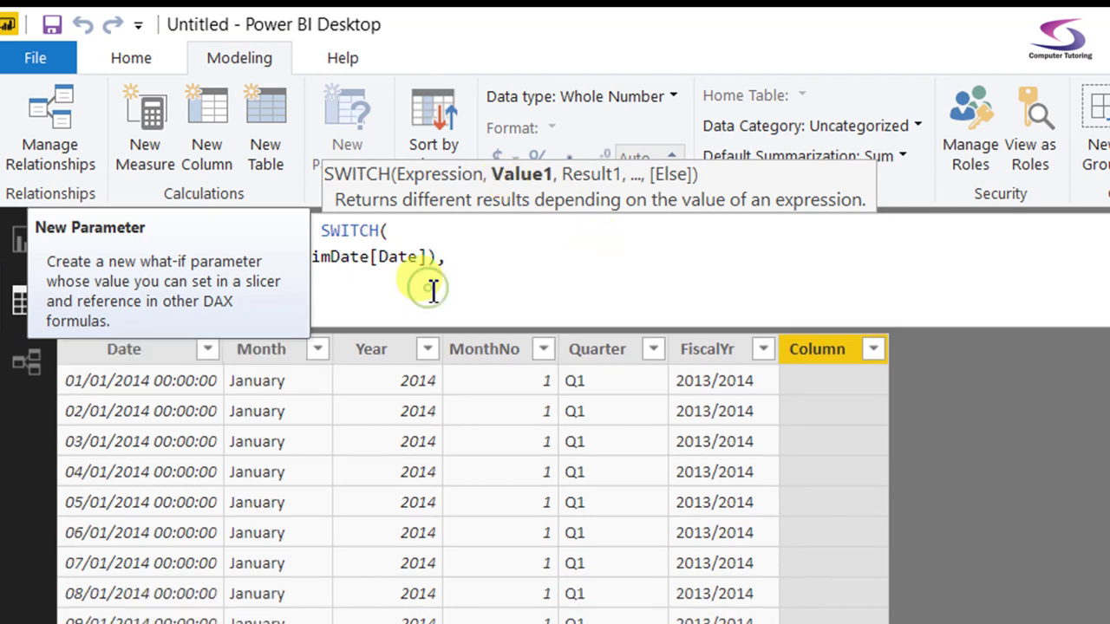
left_click(476, 260)
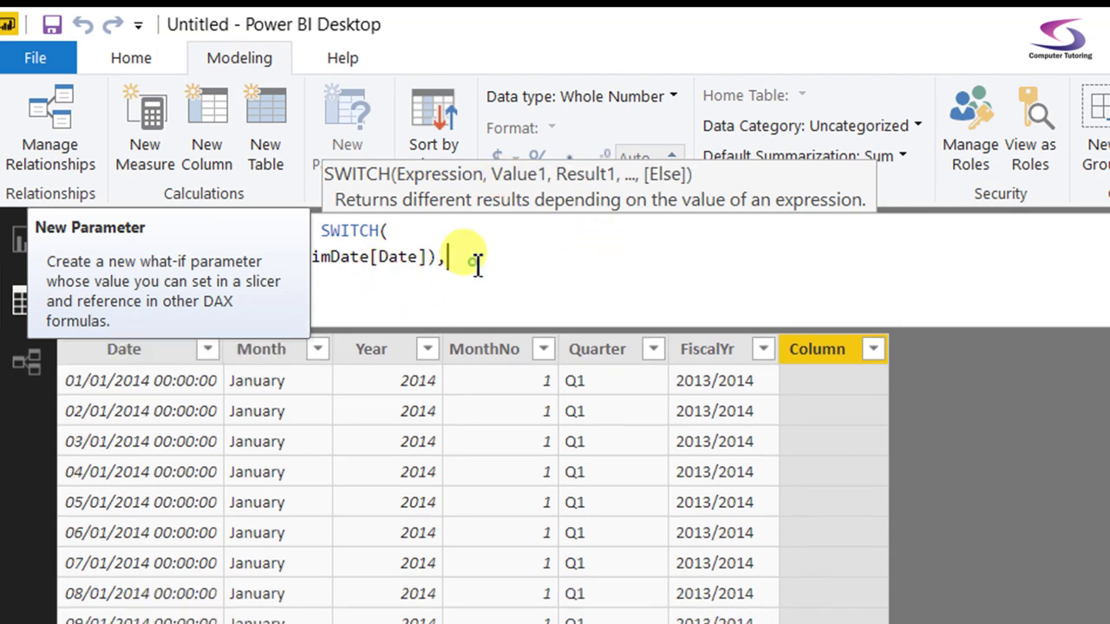
left_click(406, 296)
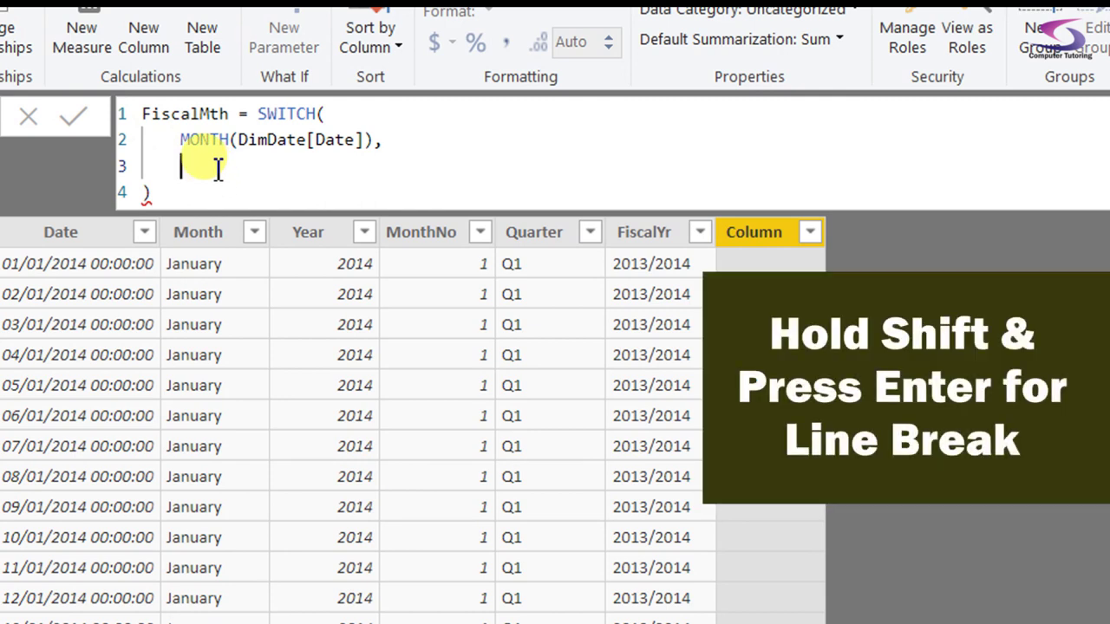
Enter the SWITCH value and result pairs 4,1, then 5,2, and 6,3, on separate lines
type("4")
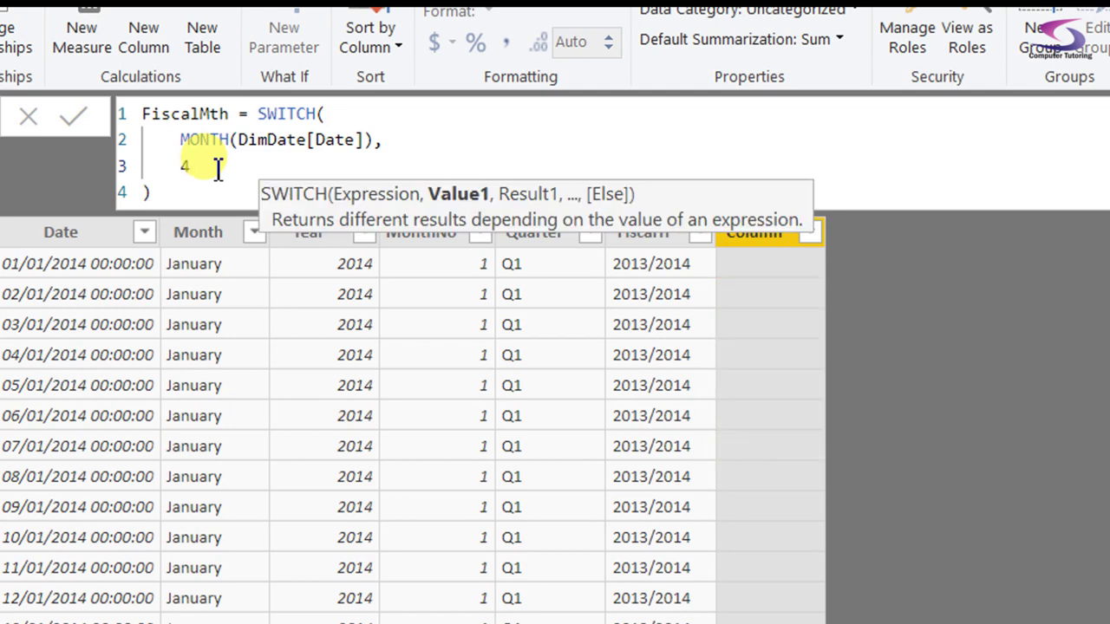
type(",")
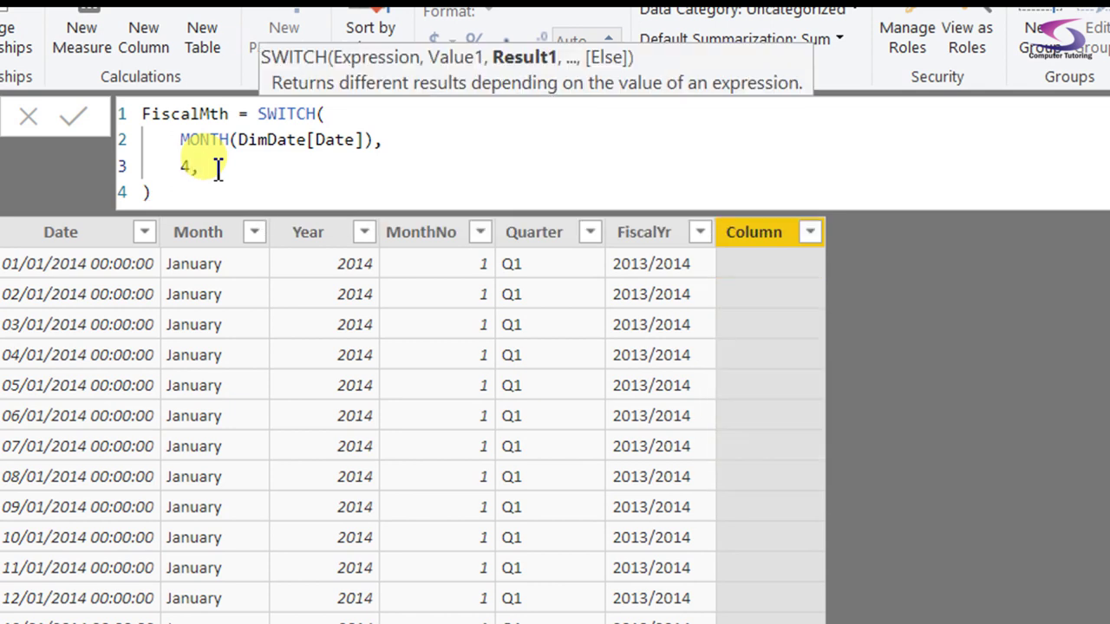
type("1,")
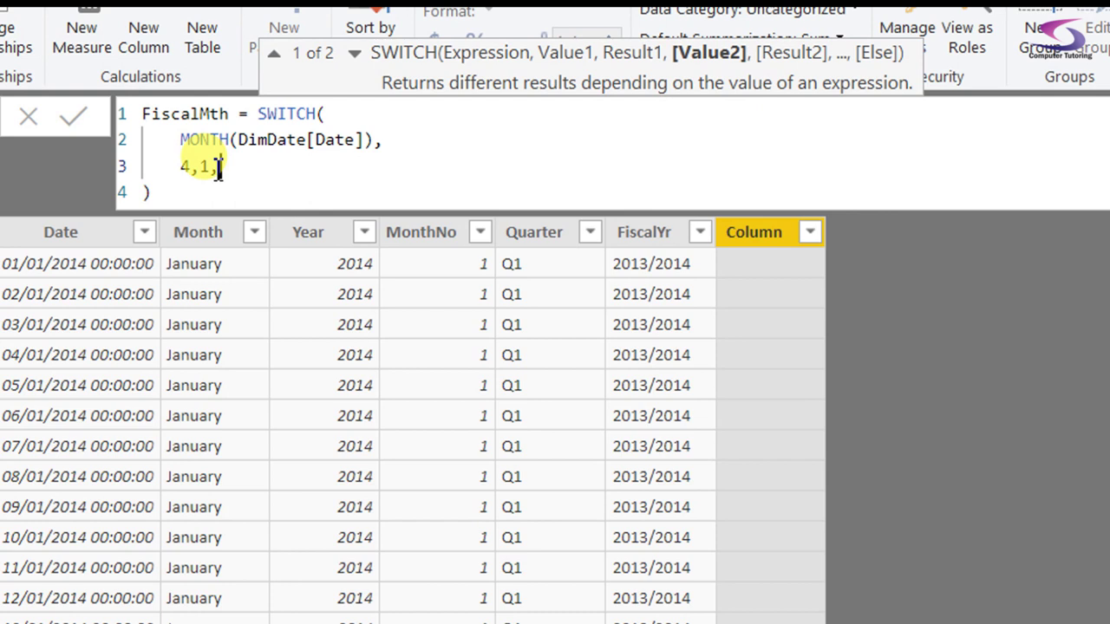
key("shift+Return")
type("5,2,")
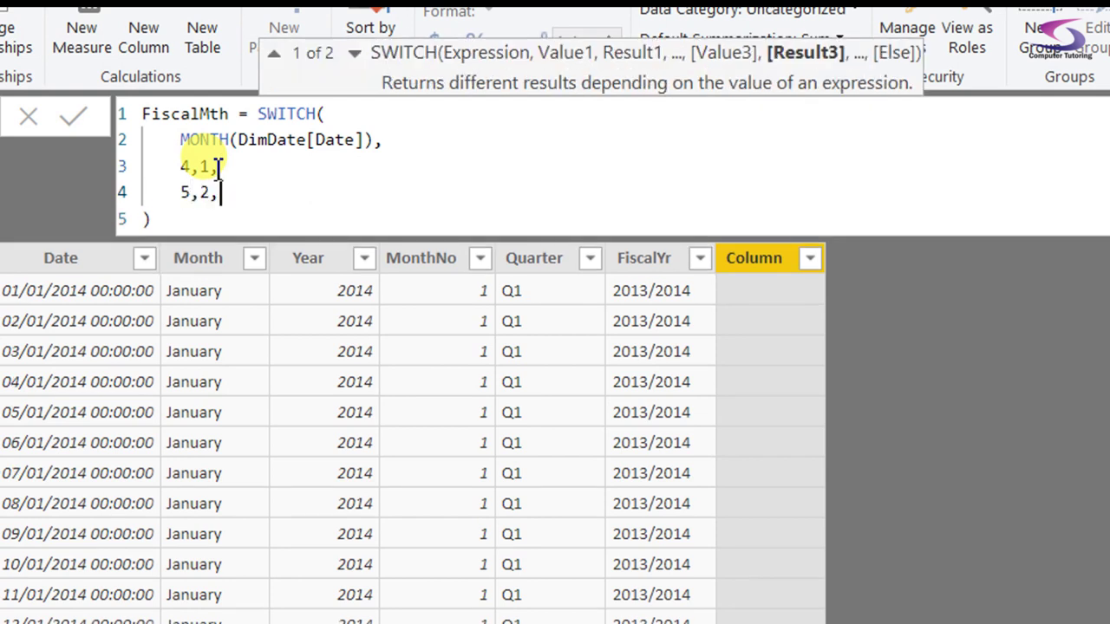
key("shift+Return")
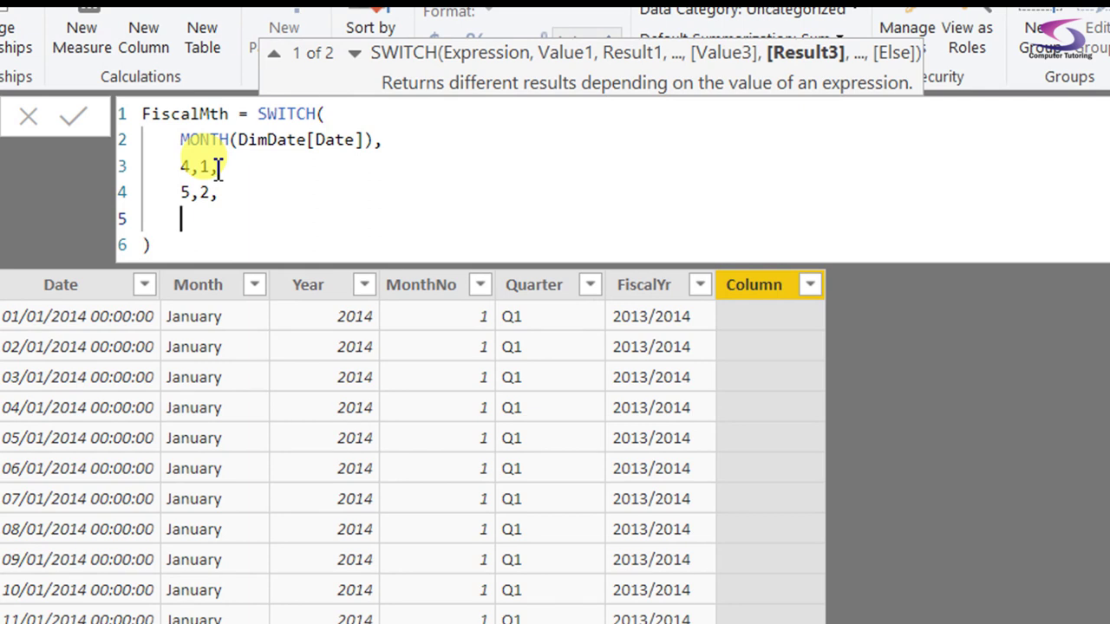
type("6,3,")
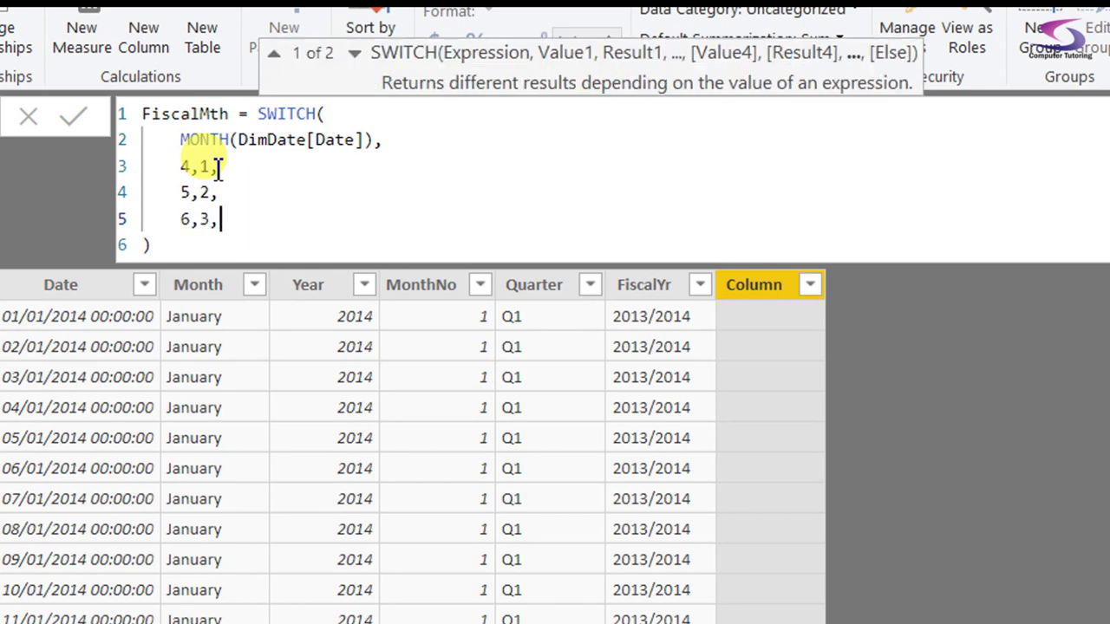
Continue the SWITCH list with the pairs 7,4, and 8,5, and 9,6, each on its own line
key("shift+Return")
type("7,4,")
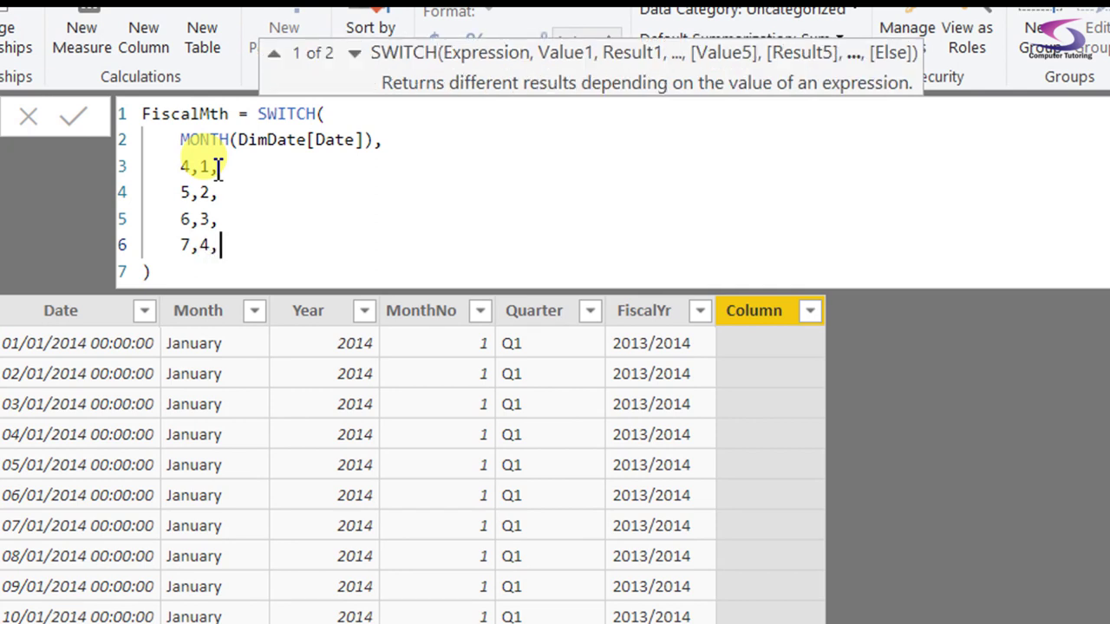
key("shift+Return")
type("8")
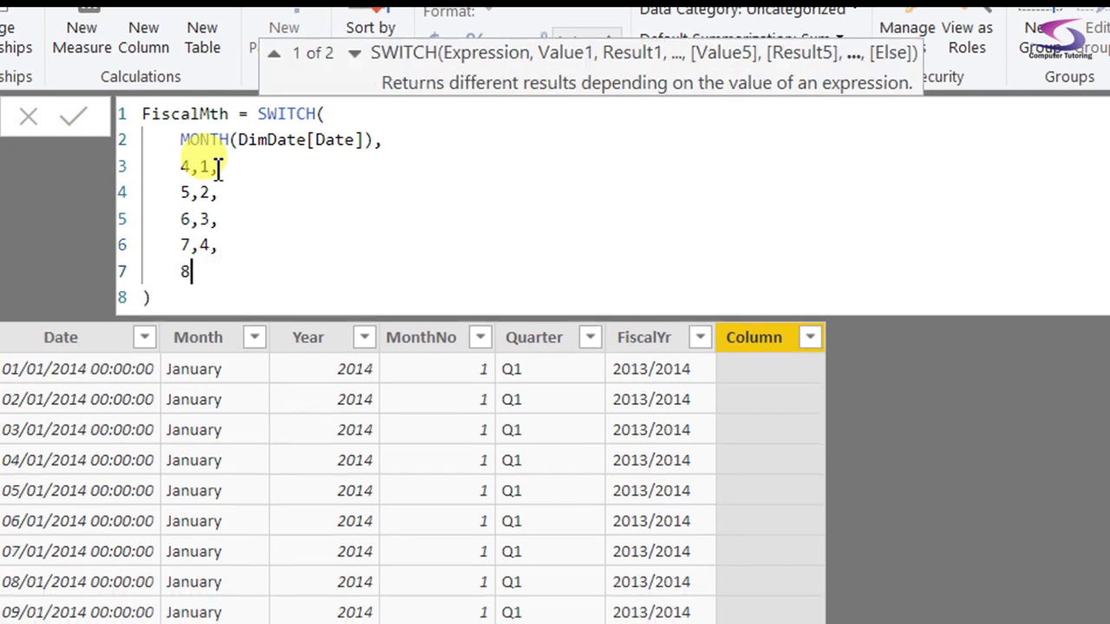
type(",5,")
key("shift+Return")
type("9,")
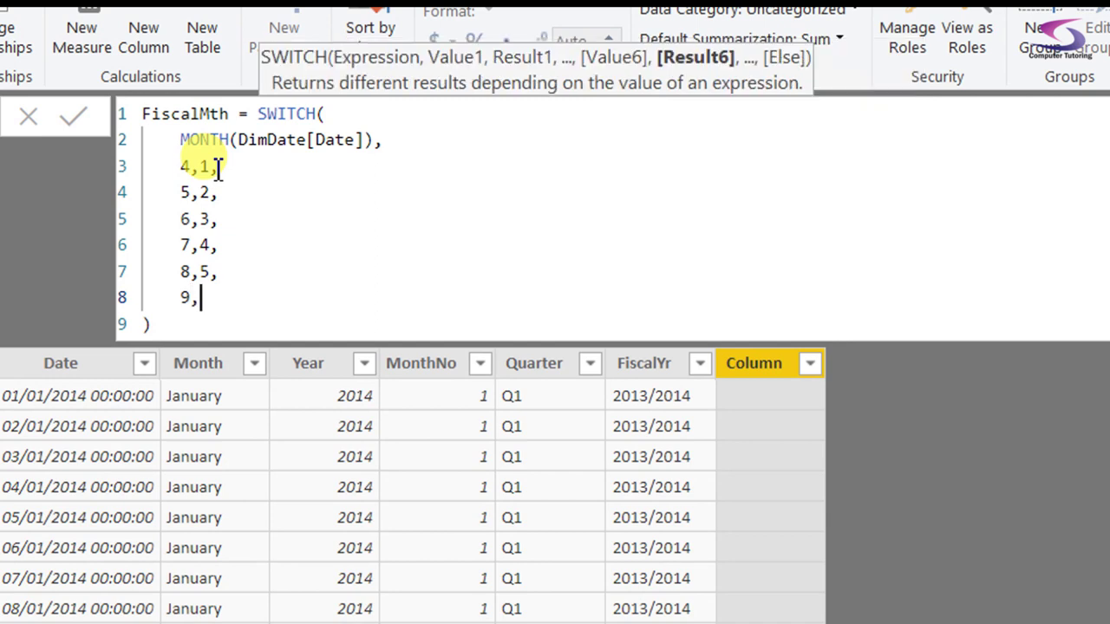
type("6,")
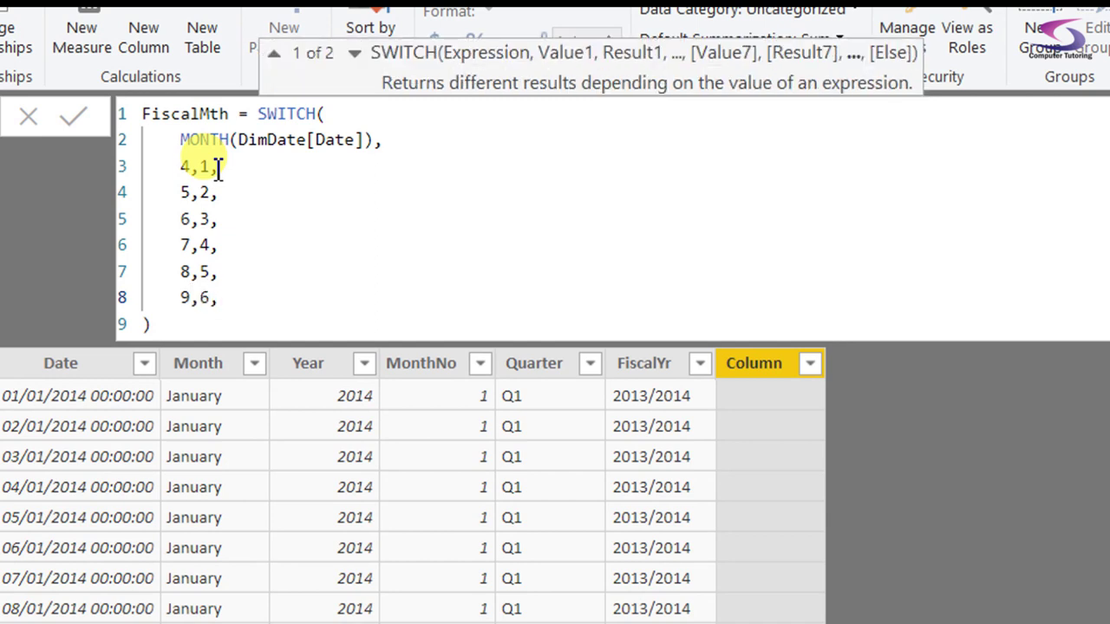
Continue the SWITCH list with the pairs 10,7, and 11,8, and 12,9, each on its own line
key("shift+Return")
type("10,")
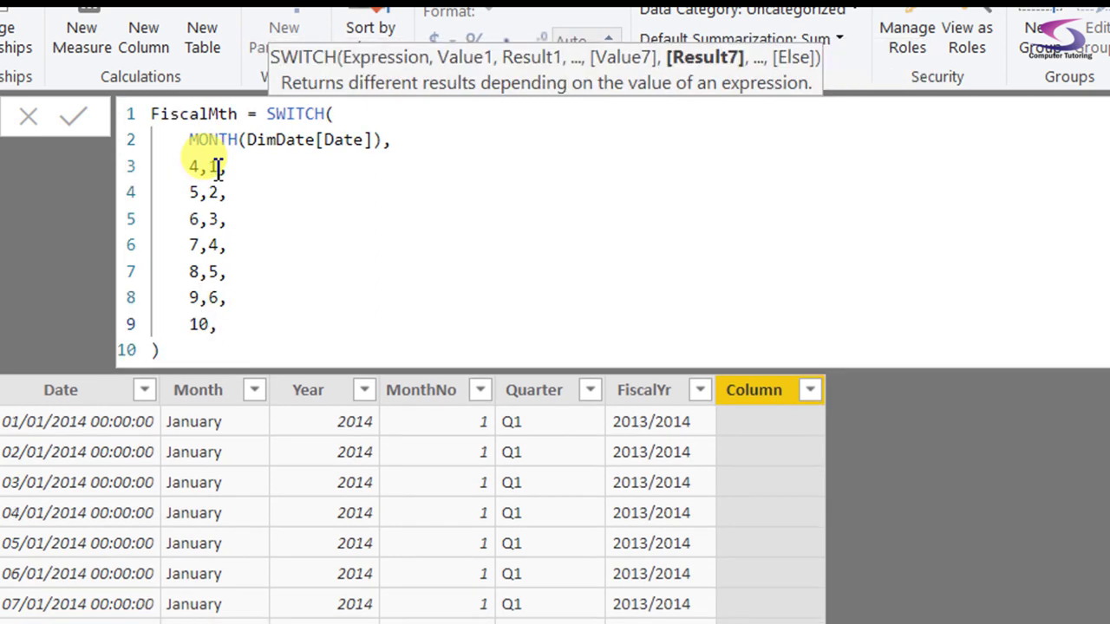
type("7,")
key("shift+Return")
type("11,")
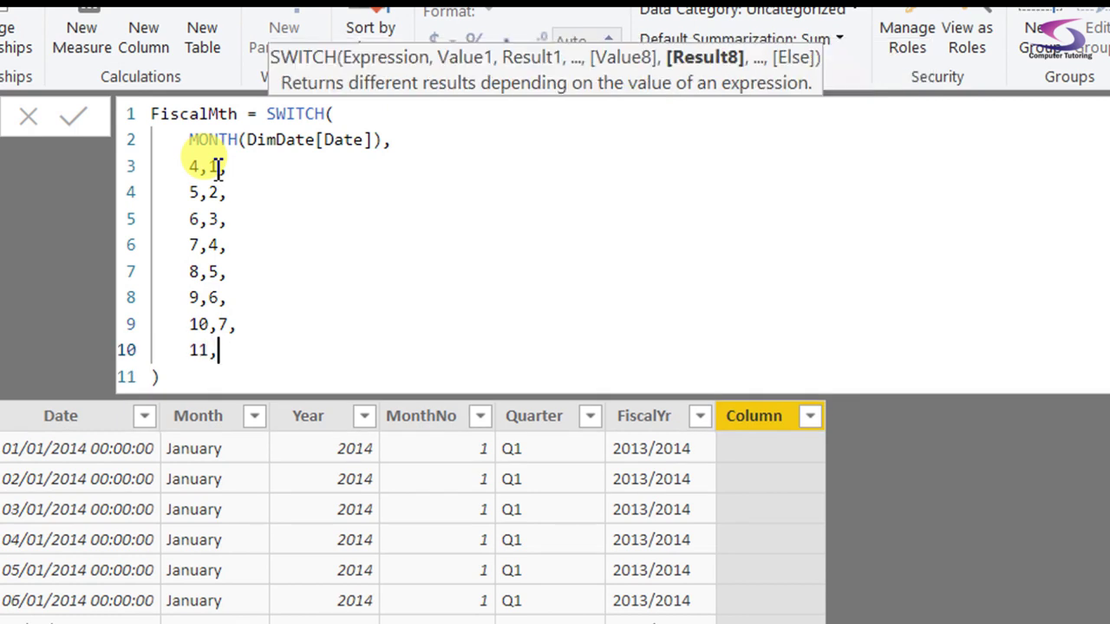
type("8,")
key("shift+Return")
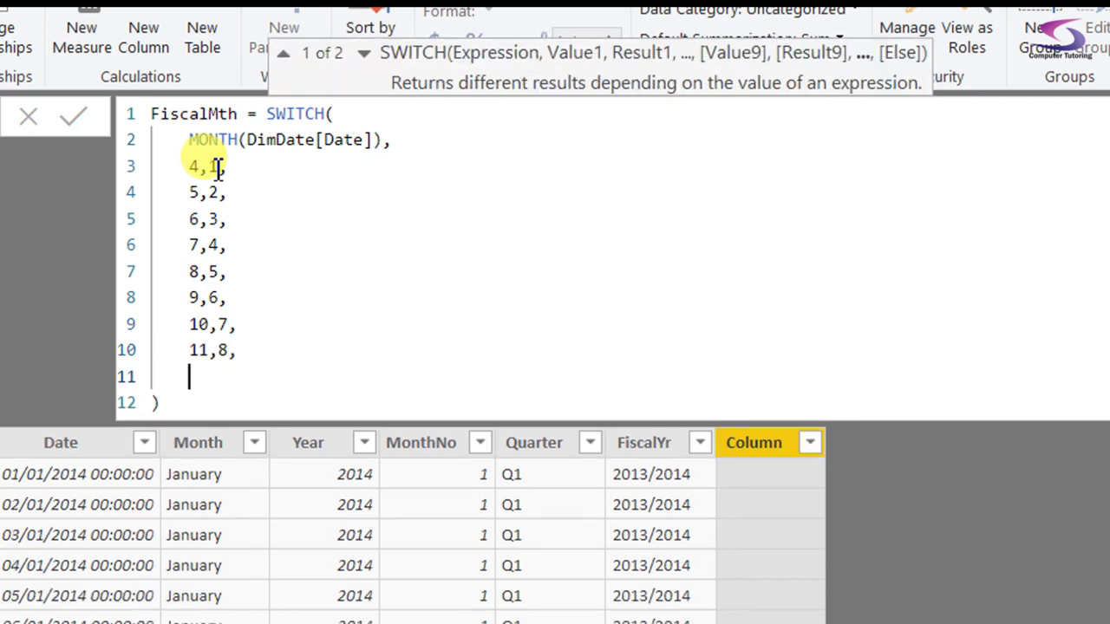
type("12,9,")
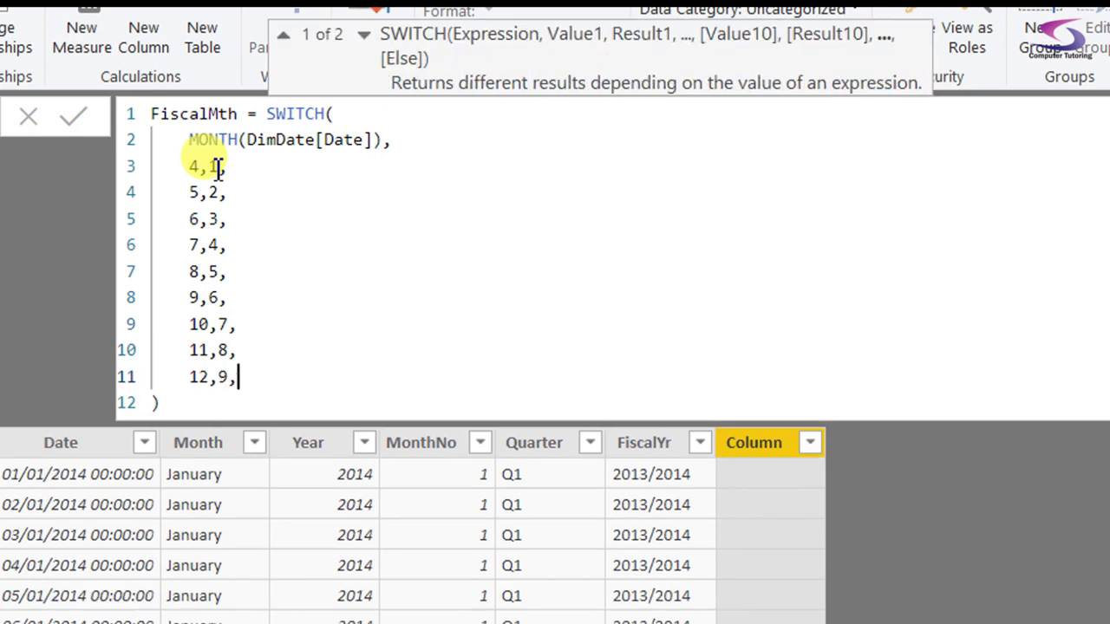
Add the January pair 1,10, on a new line of the SWITCH list
key("shift+Return")
type("10,")
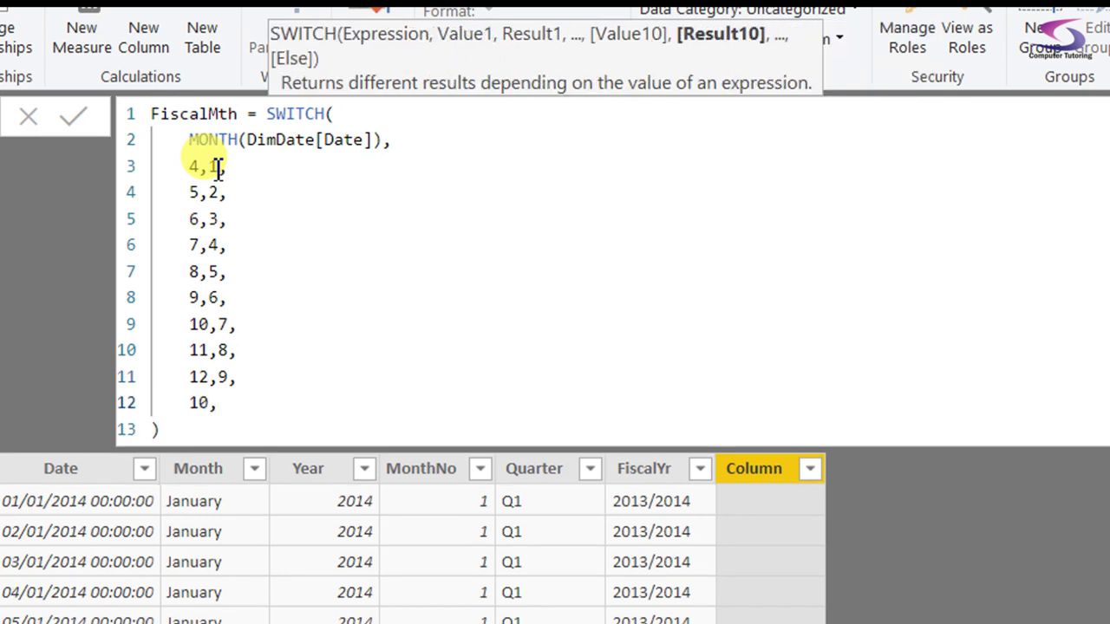
key("BackSpace")
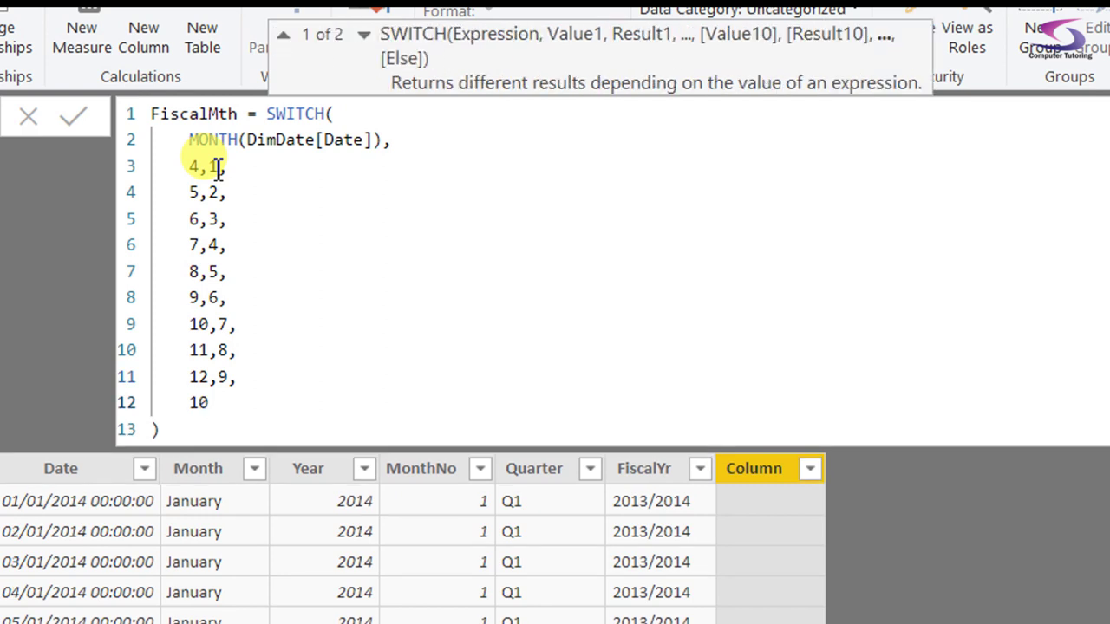
key("BackSpace")
type(",")
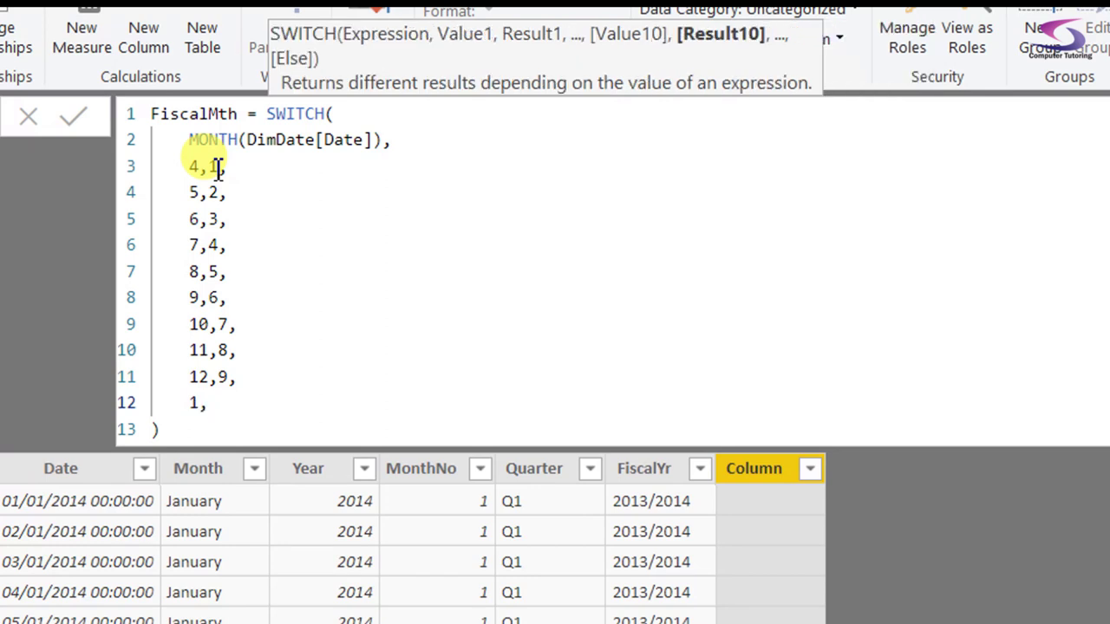
type("10,")
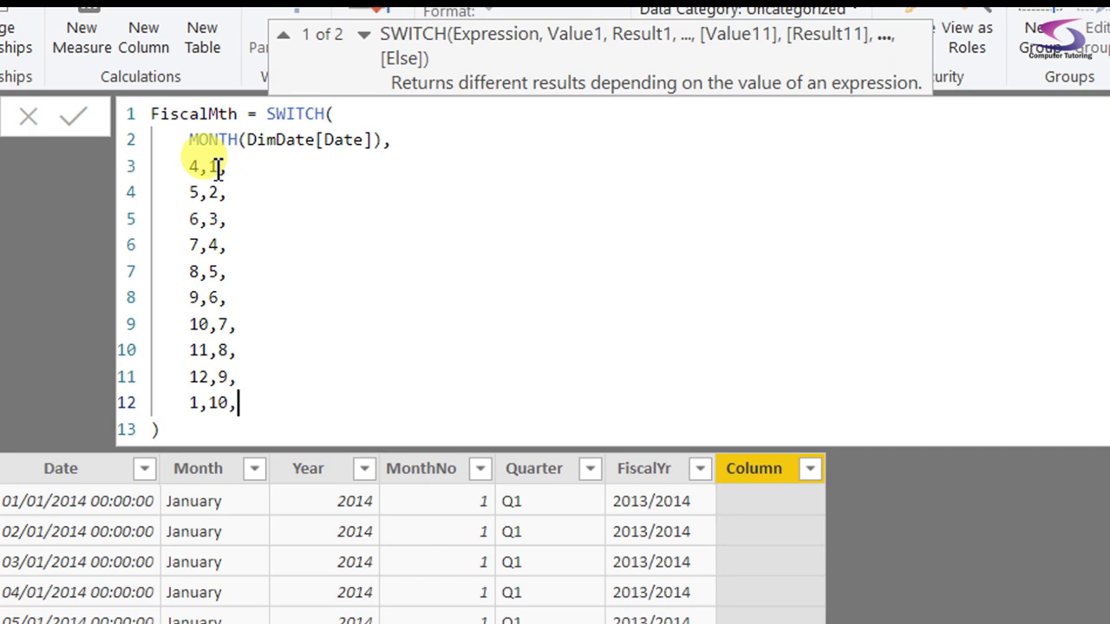
Finish the SWITCH list with the pair 2,11, and the default result 12, and commit the FiscalMth column
key("Return")
type("2,")
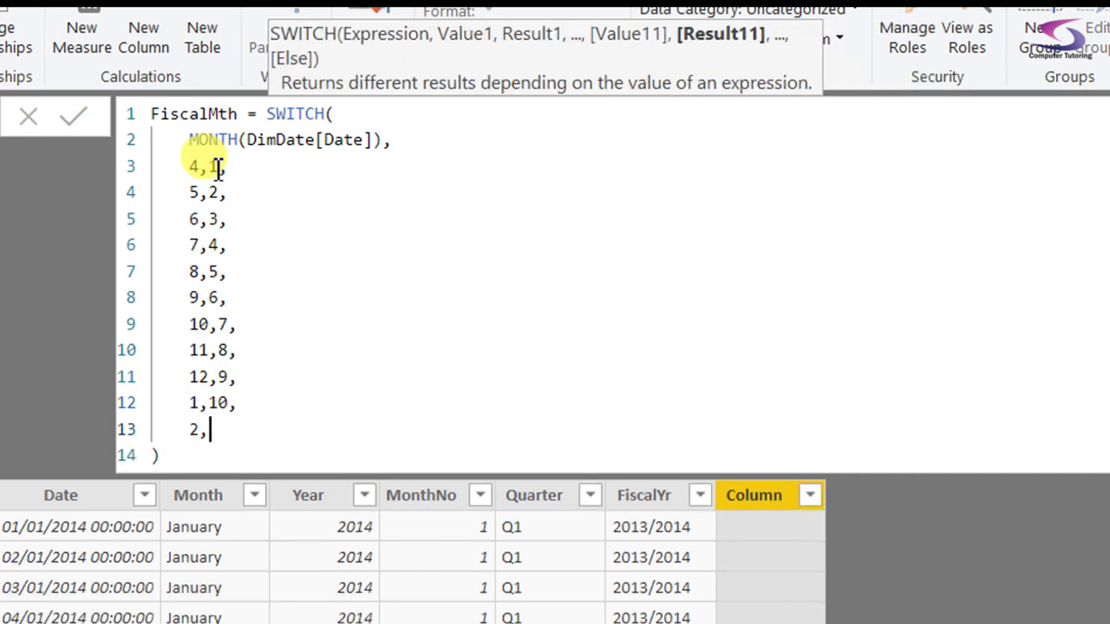
type("11,")
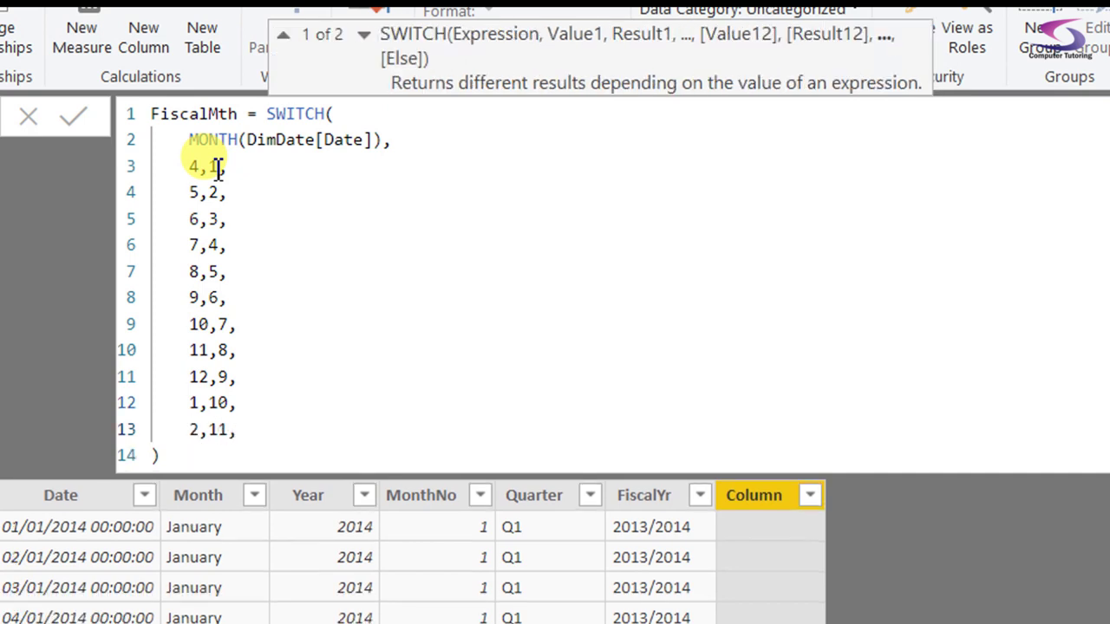
key("Return")
type("12")
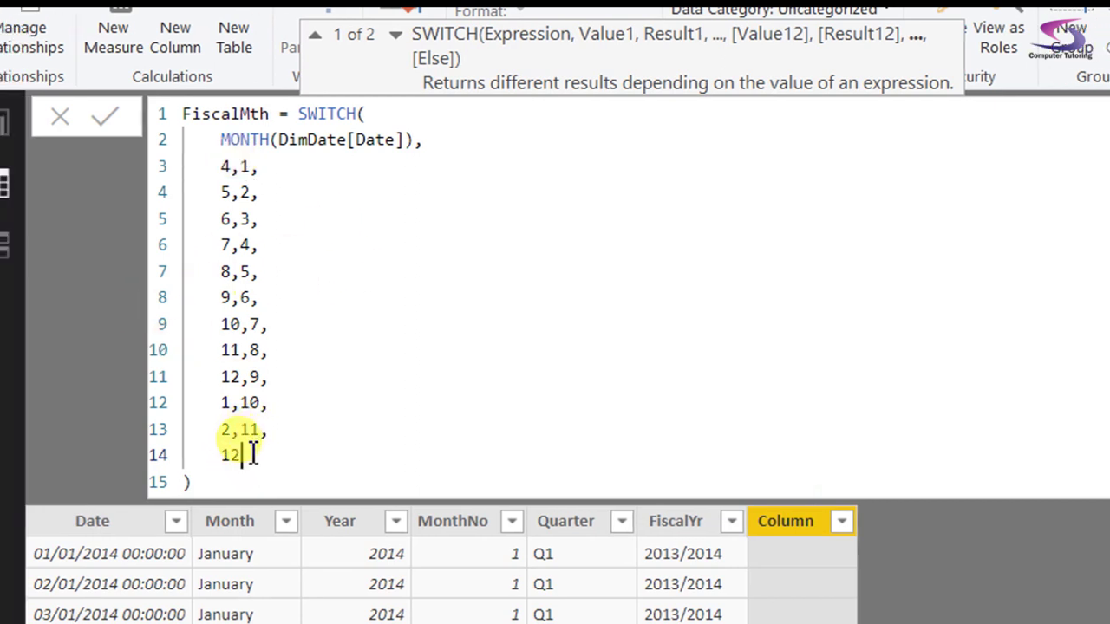
key("Return")
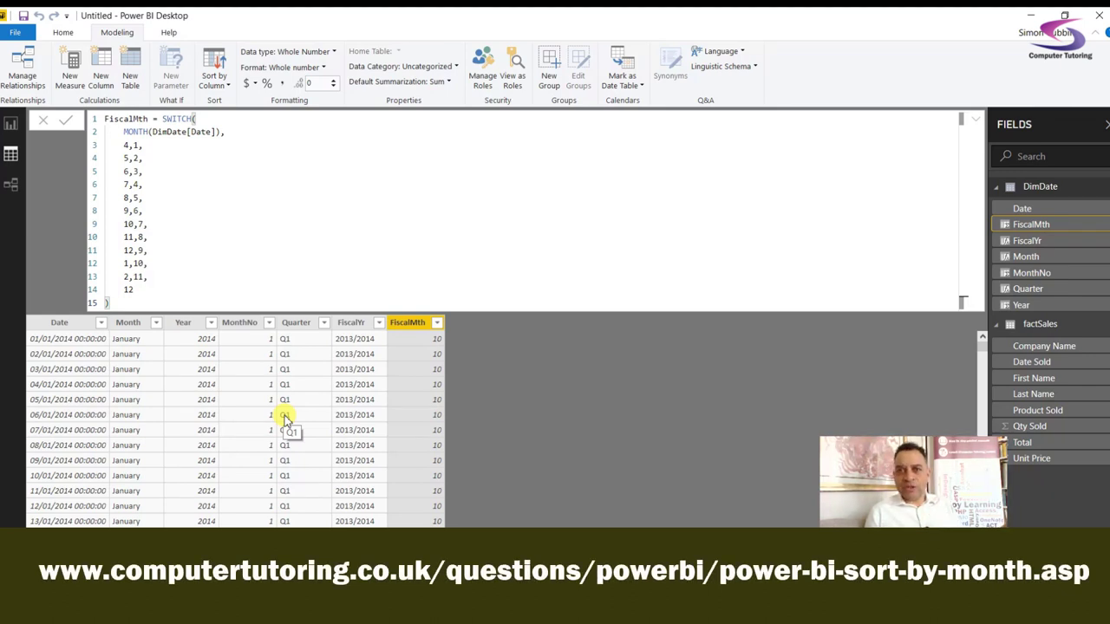
Add an enlarged matrix to the report page with Month as its rows, sorted by Month in descending order
left_click(11, 125)
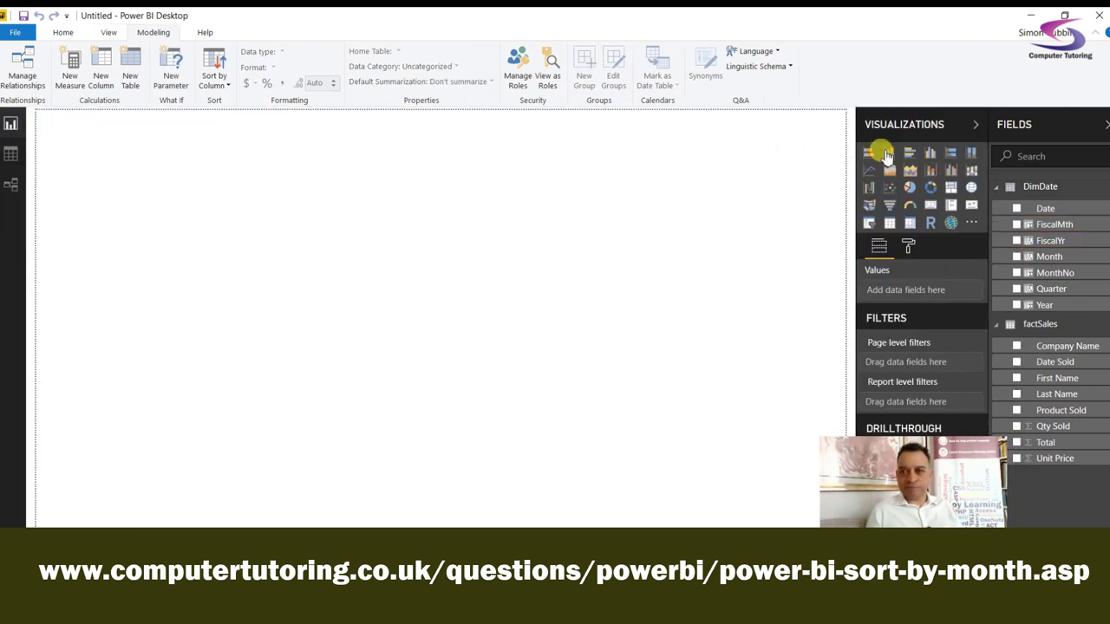
left_click(910, 223)
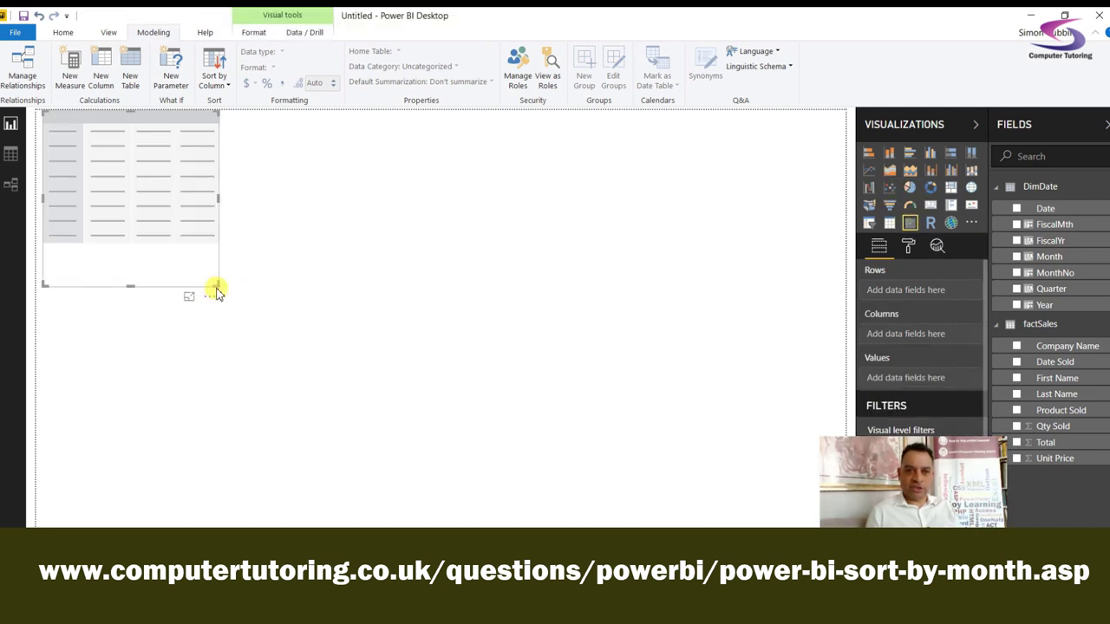
left_click_drag(217, 283, 473, 430)
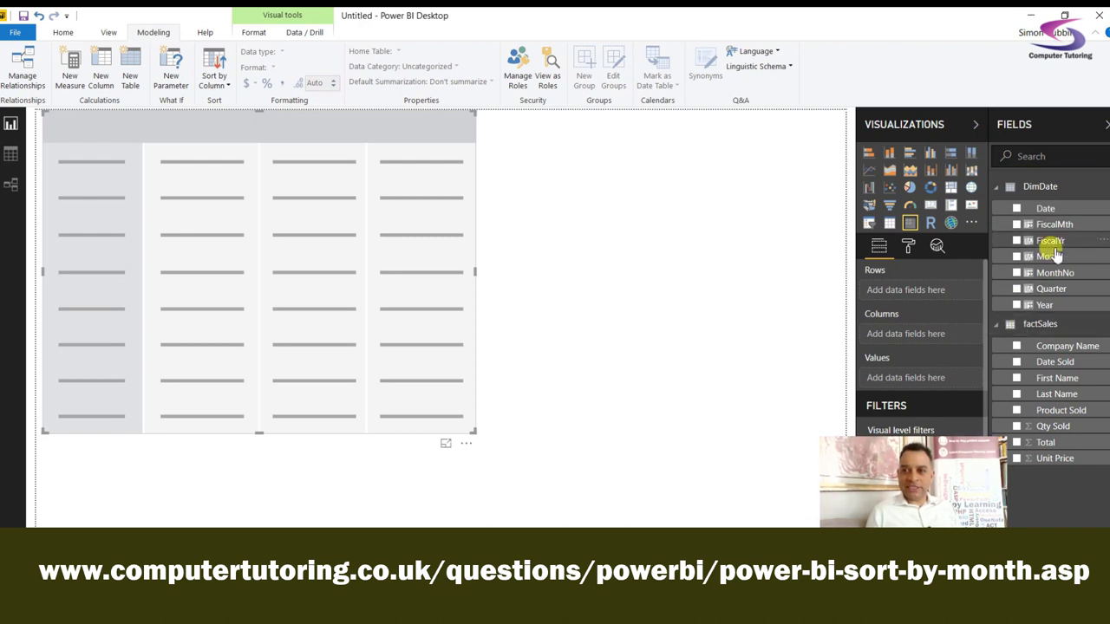
left_click_drag(1048, 253, 117, 295)
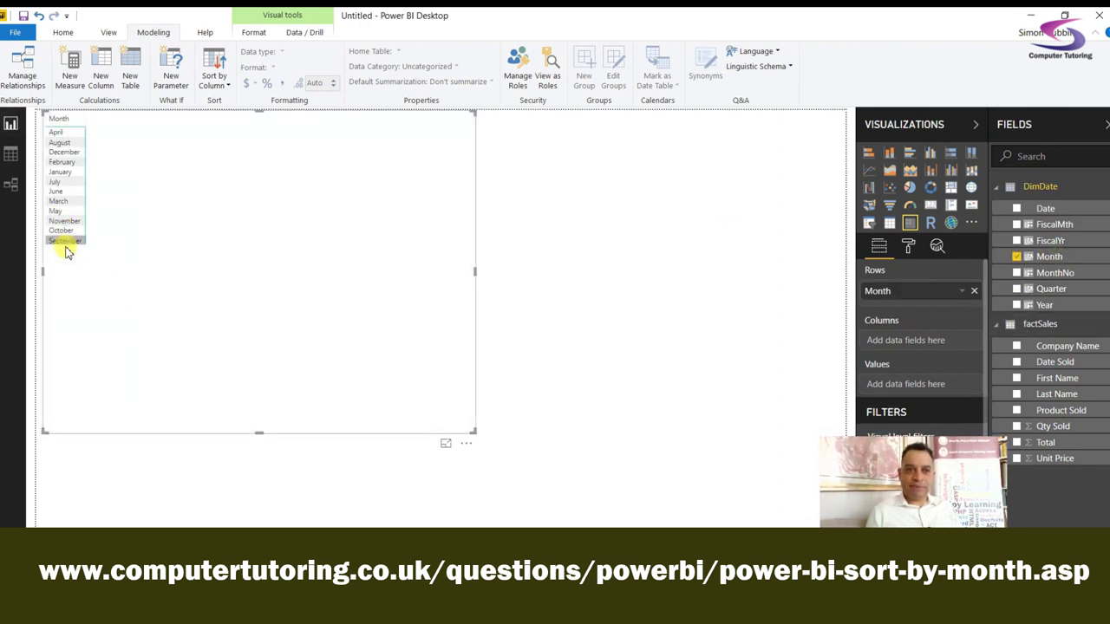
left_click(57, 120)
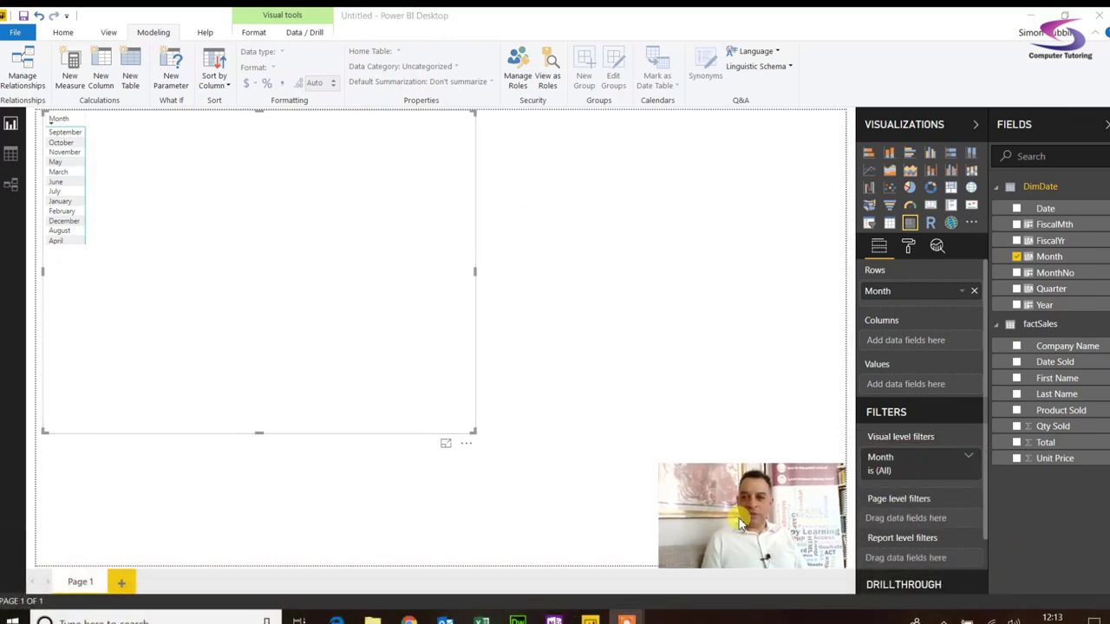
Set the grid text size of the Month matrix to 16
left_click(908, 249)
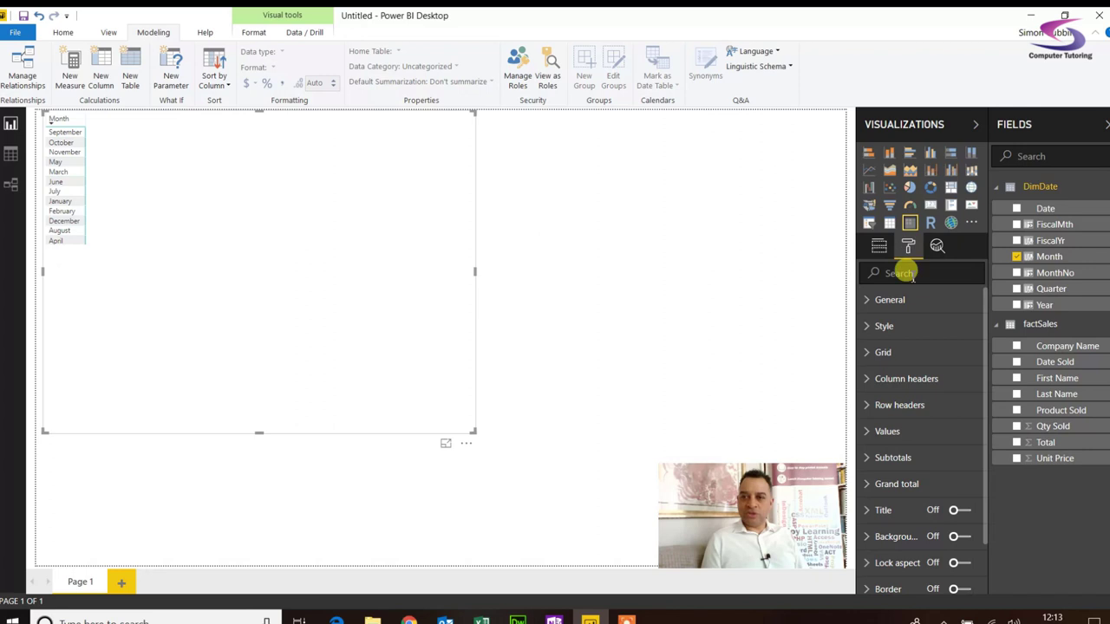
left_click(881, 352)
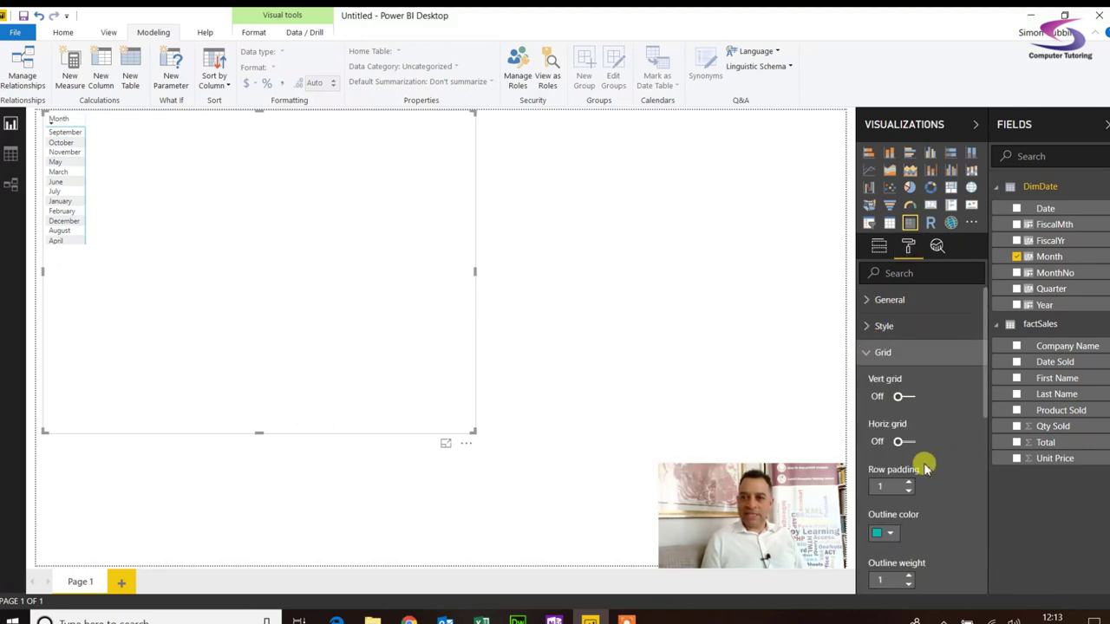
scroll(924, 469, "down", 3)
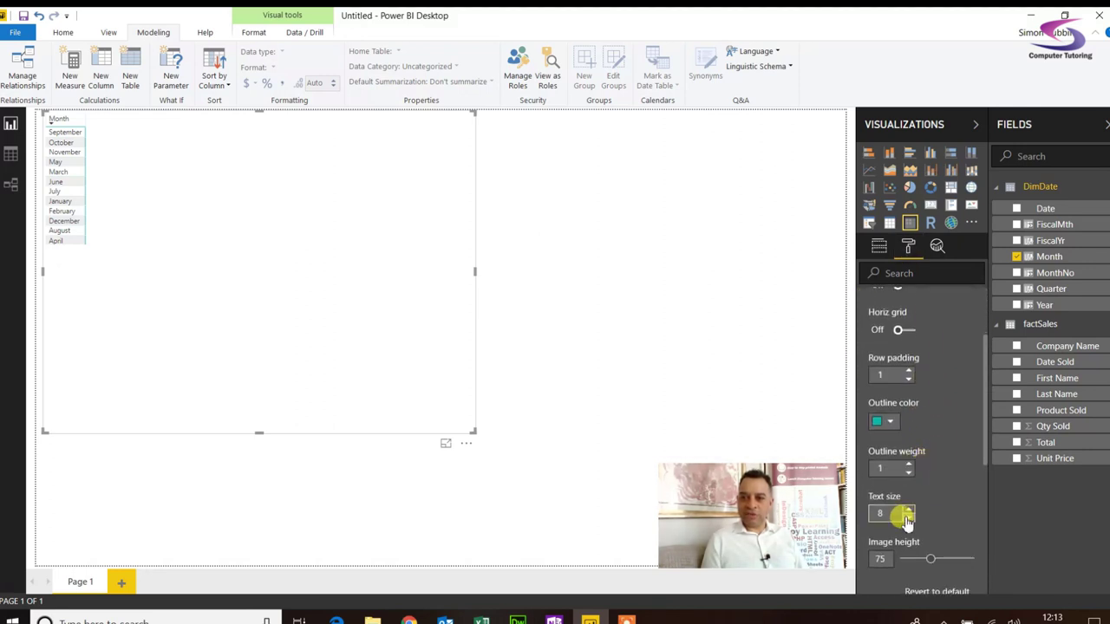
left_click(908, 510)
left_click(908, 510)
left_click(908, 510)
left_click(908, 510)
left_click(908, 510)
left_click(908, 510)
left_click(908, 509)
left_click(908, 510)
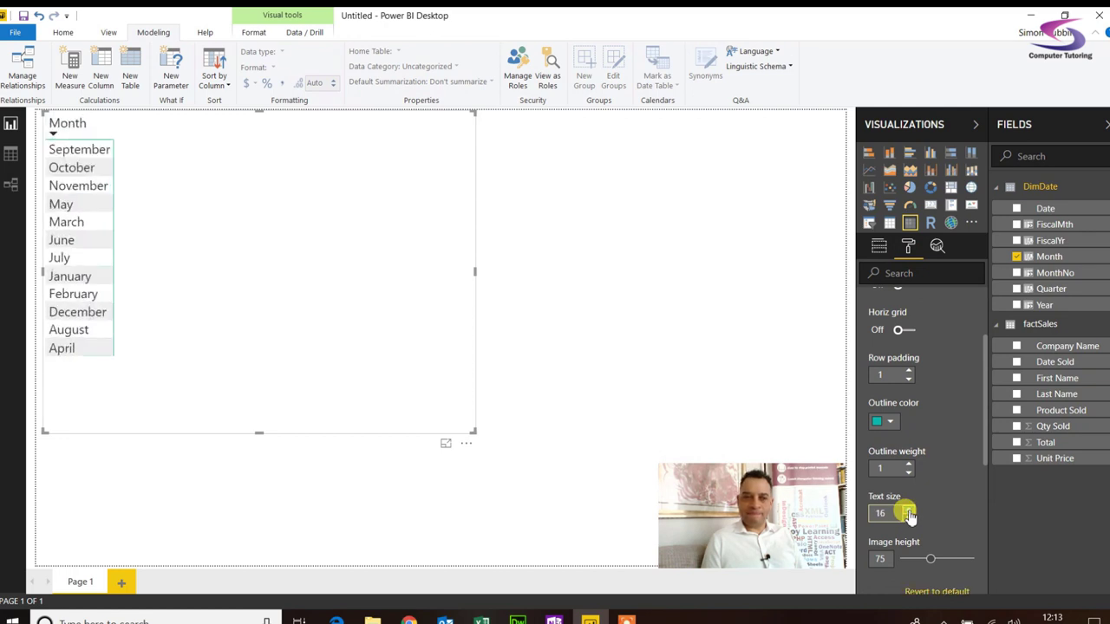
Sort the matrix by Month in ascending order
left_click(100, 131)
left_click(100, 130)
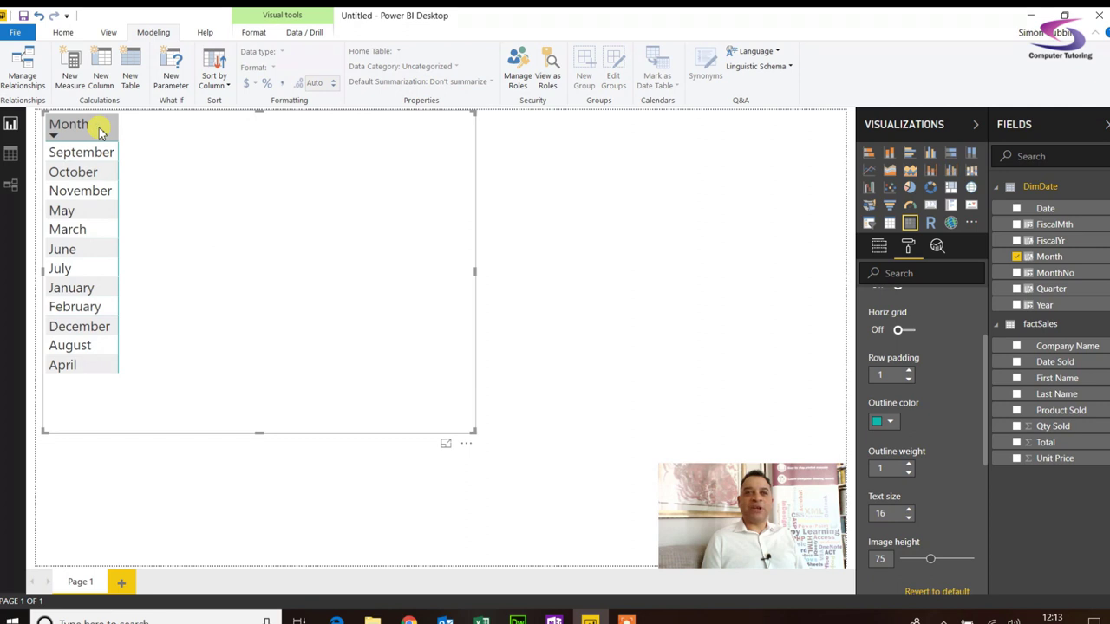
left_click(100, 130)
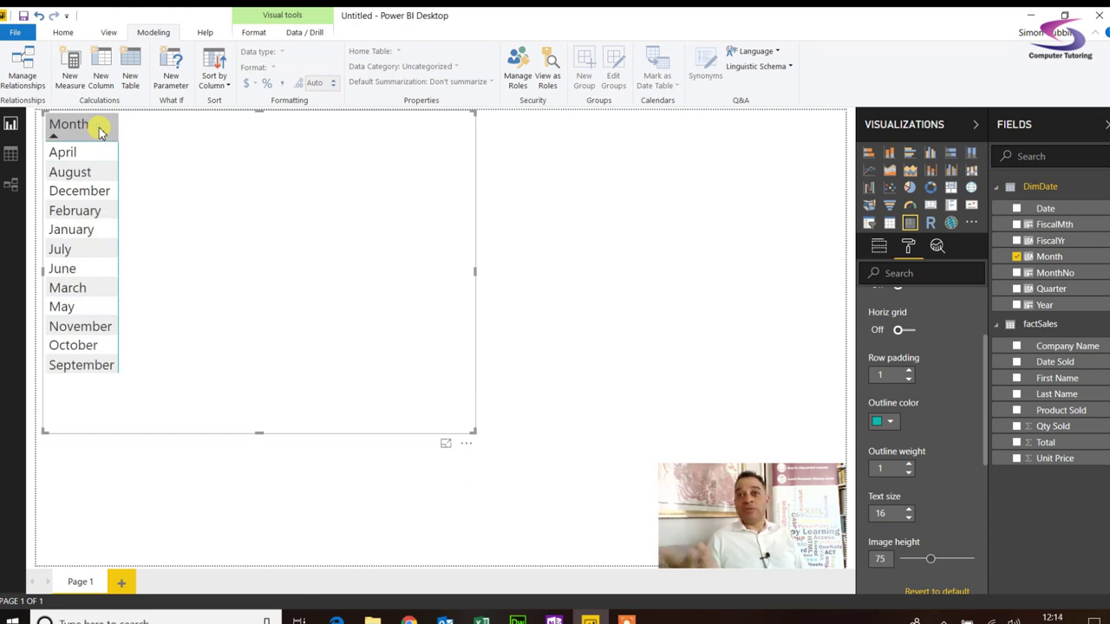
Set the Month column of DimDate to be sorted by the MonthNo column
left_click(11, 158)
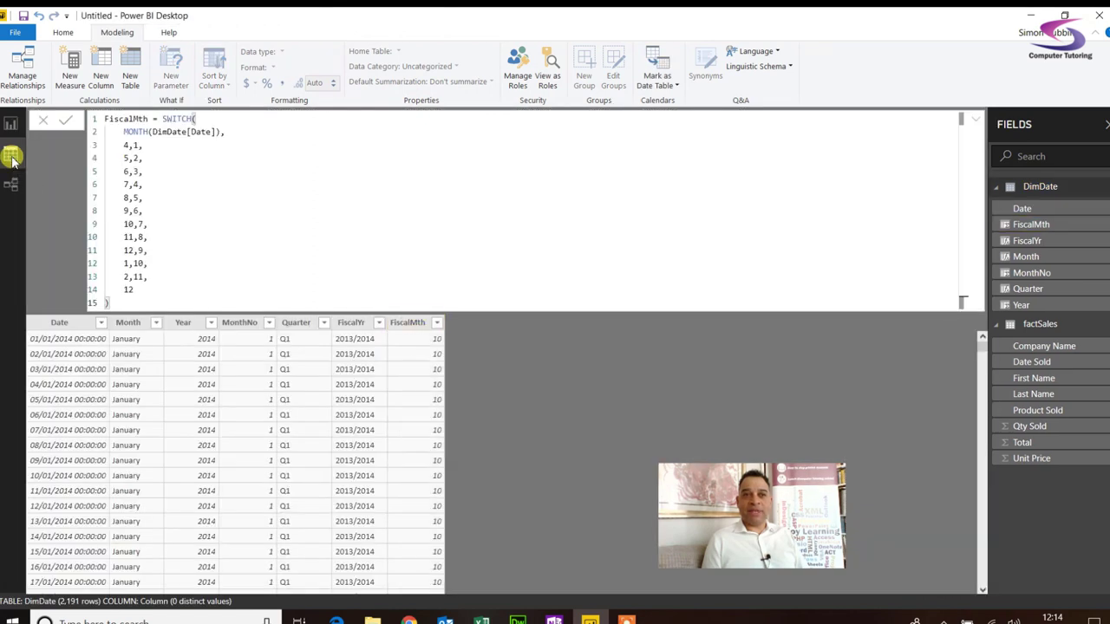
left_click(129, 326)
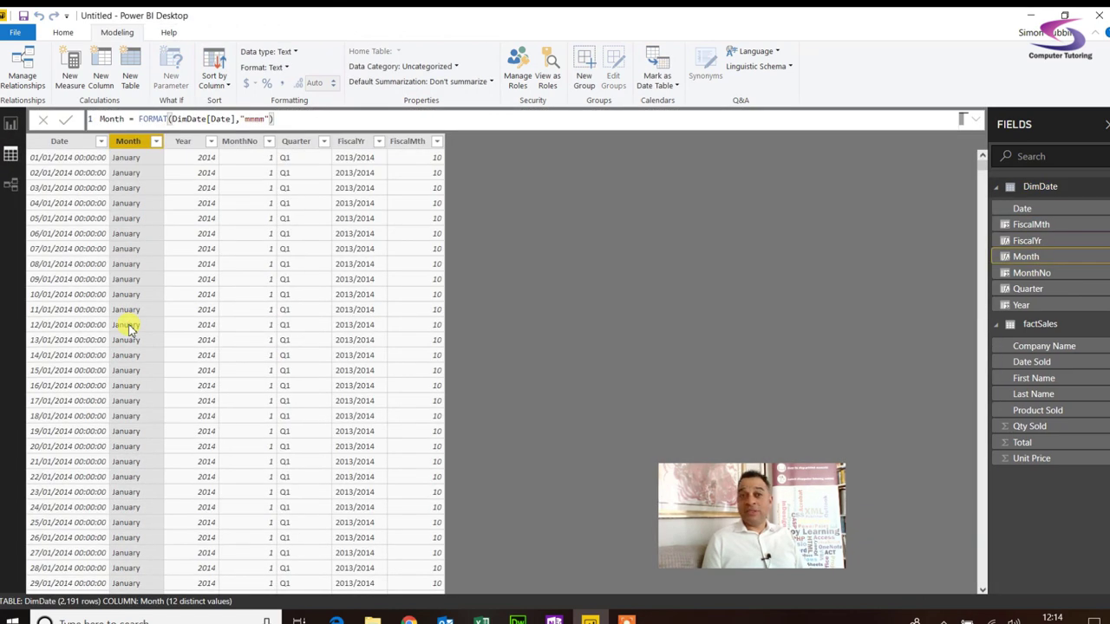
left_click(216, 80)
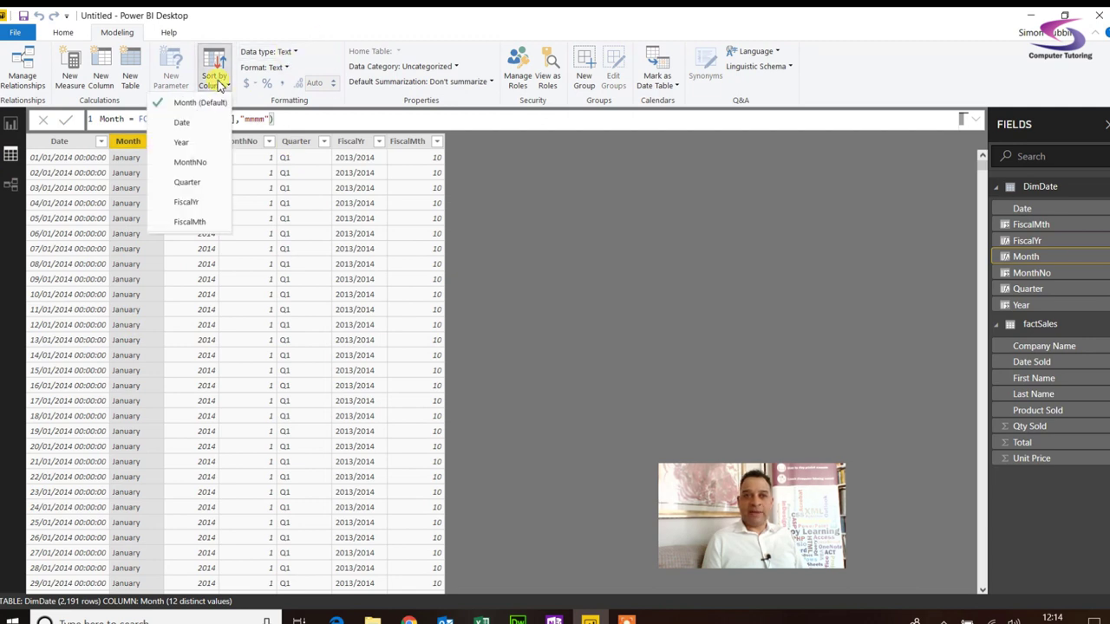
left_click(197, 162)
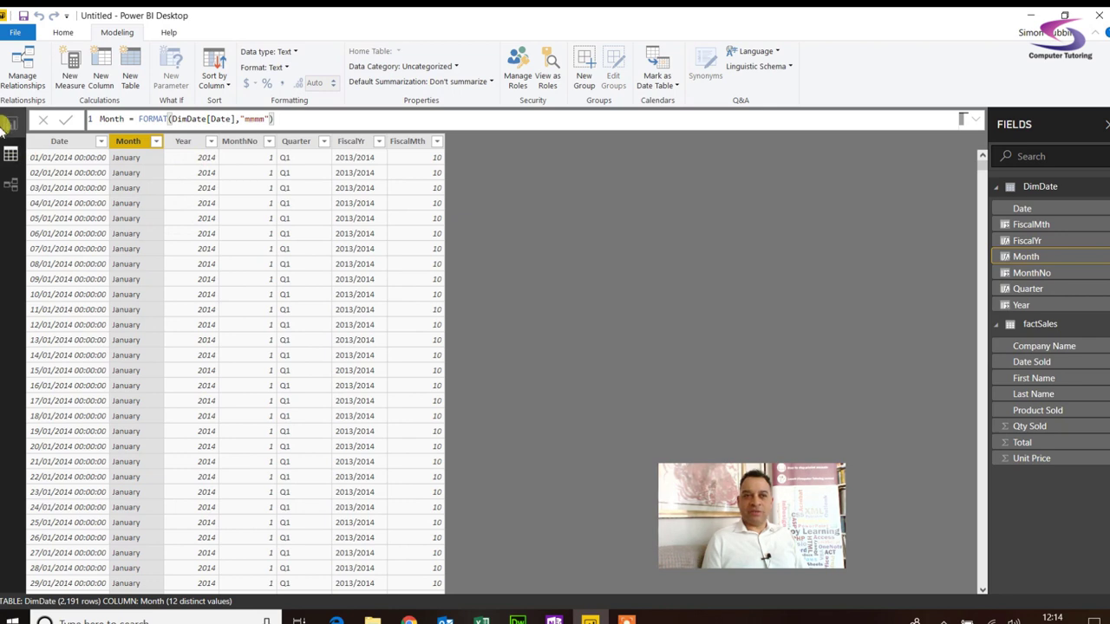
Check the month order in the report and delete the Month matrix from the page
left_click(10, 124)
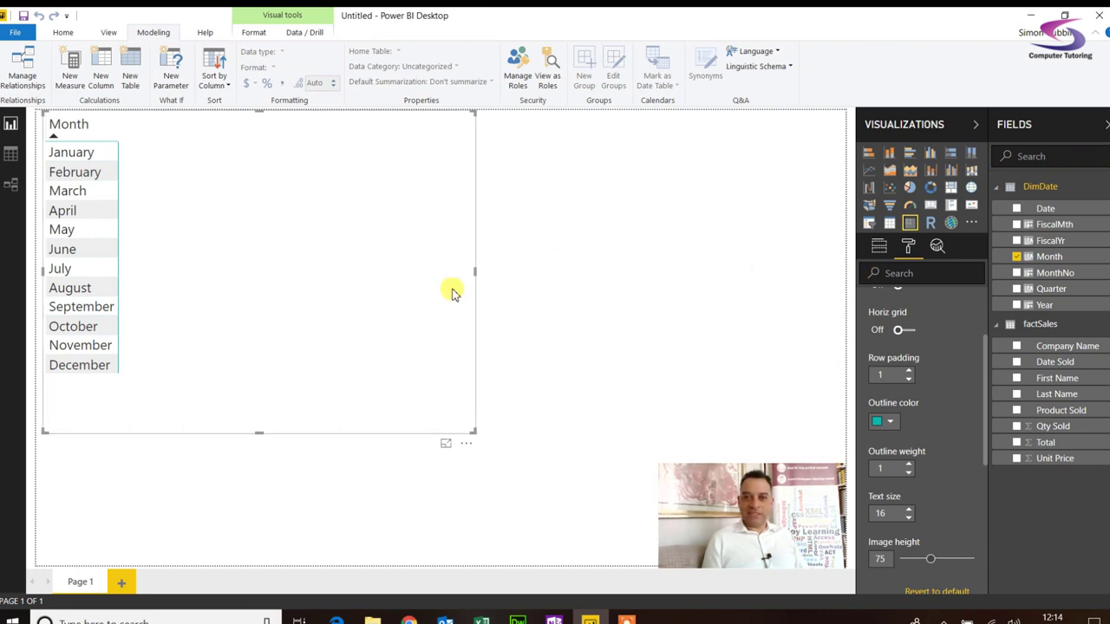
key("Delete")
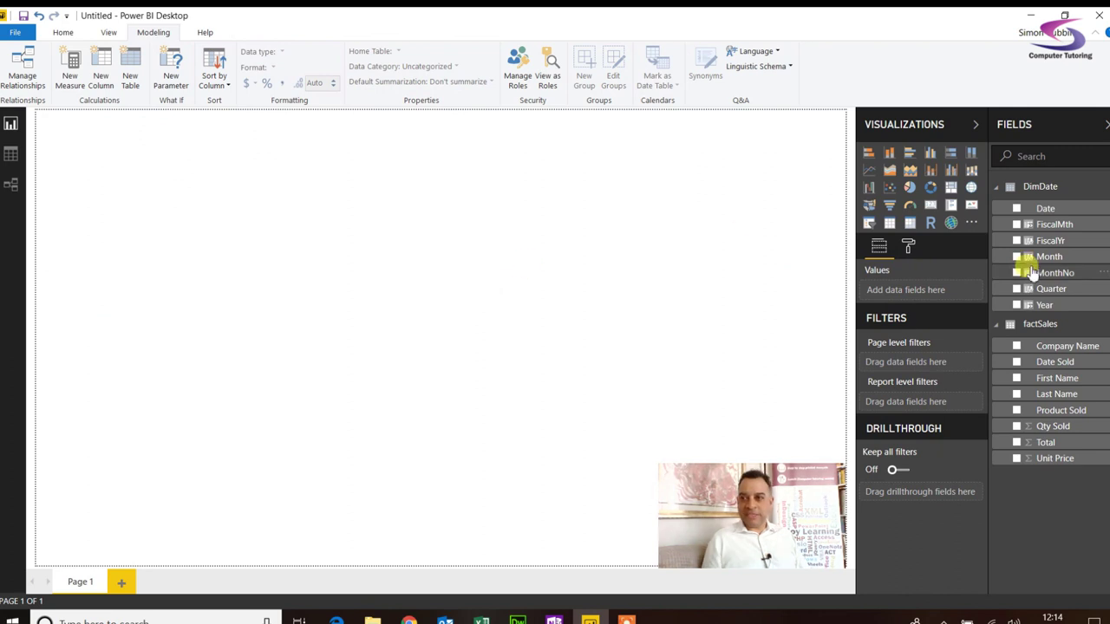
Start a new calculated column in the DimDate table named FiscalMonth
left_click(11, 154)
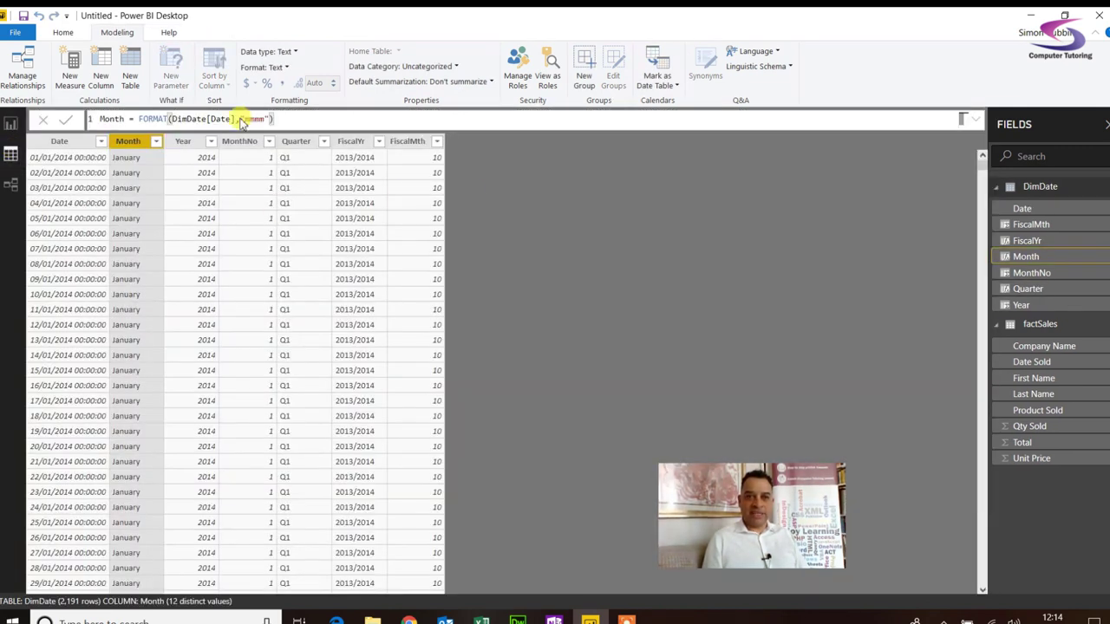
left_click(101, 78)
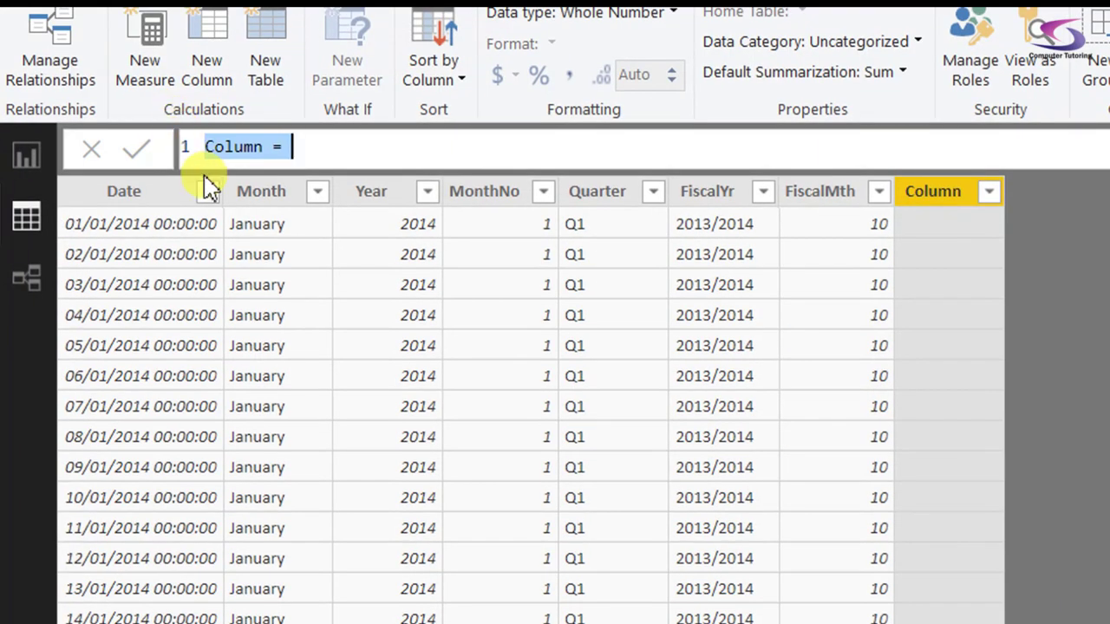
type("FiscalMonth")
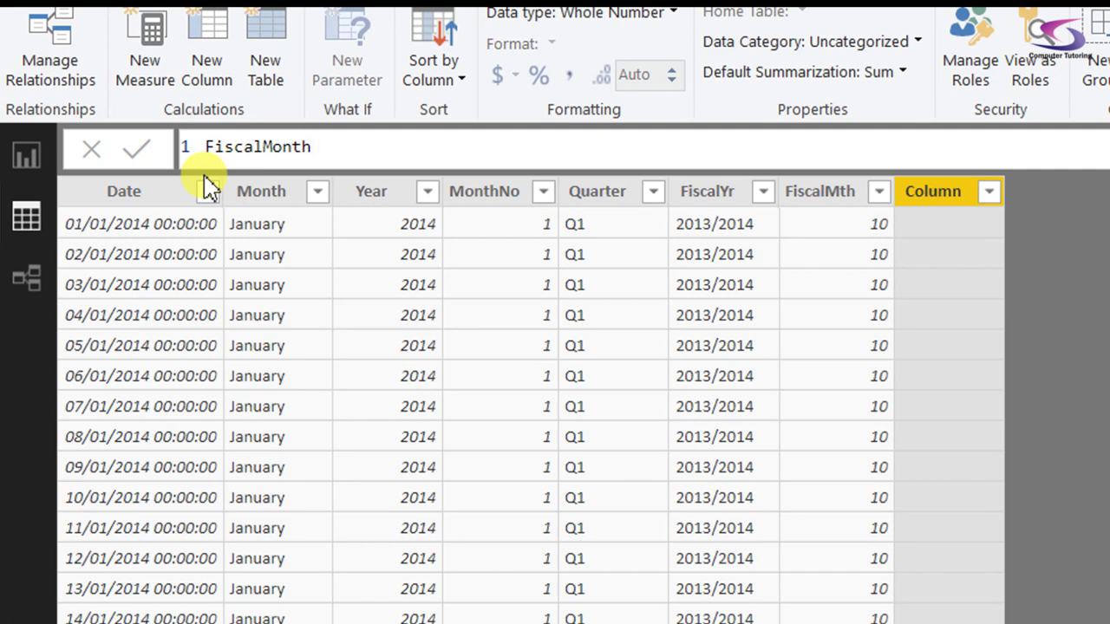
type("MON")
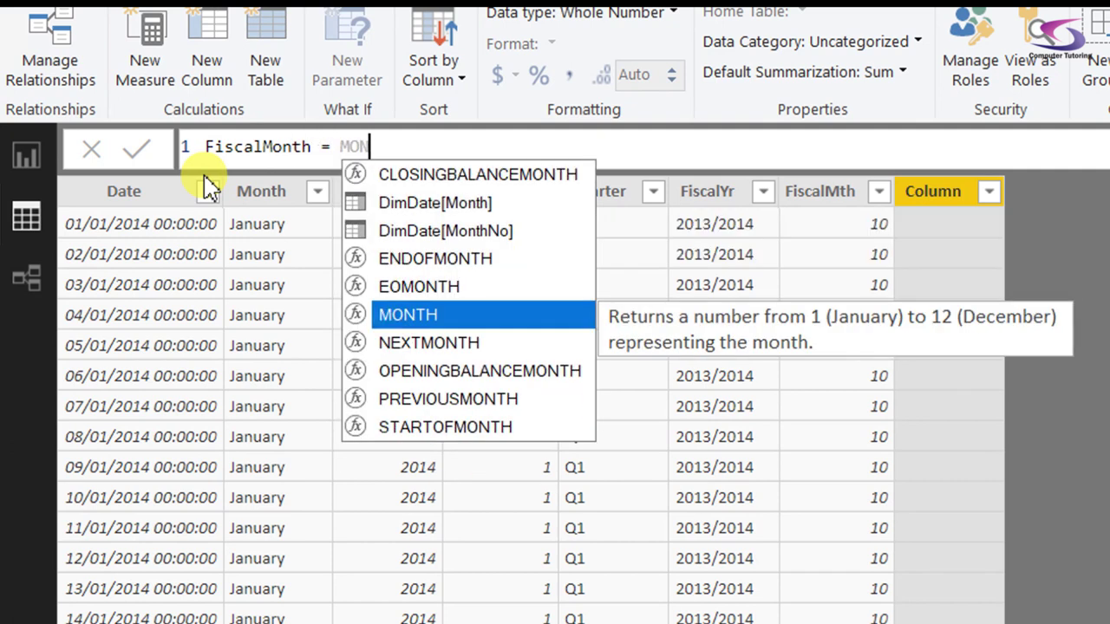
key("BackSpace")
key("BackSpace")
key("BackSpace")
Define FiscalMonth as FORMAT(DimDate[Date],"mmmm") and commit the formula
type("F")
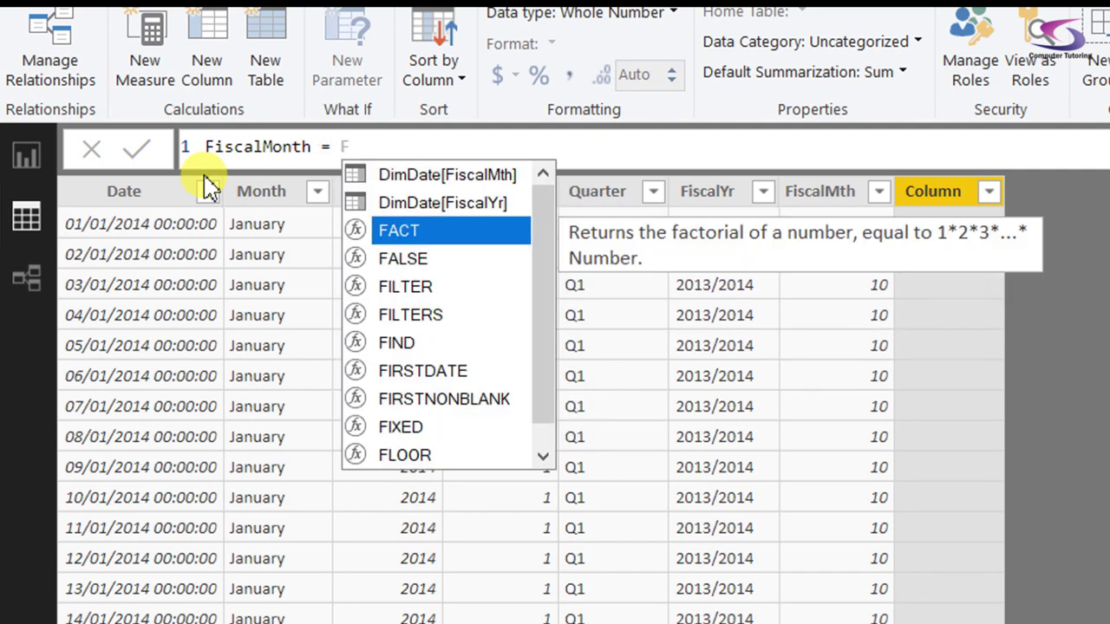
type("ORMAT(D")
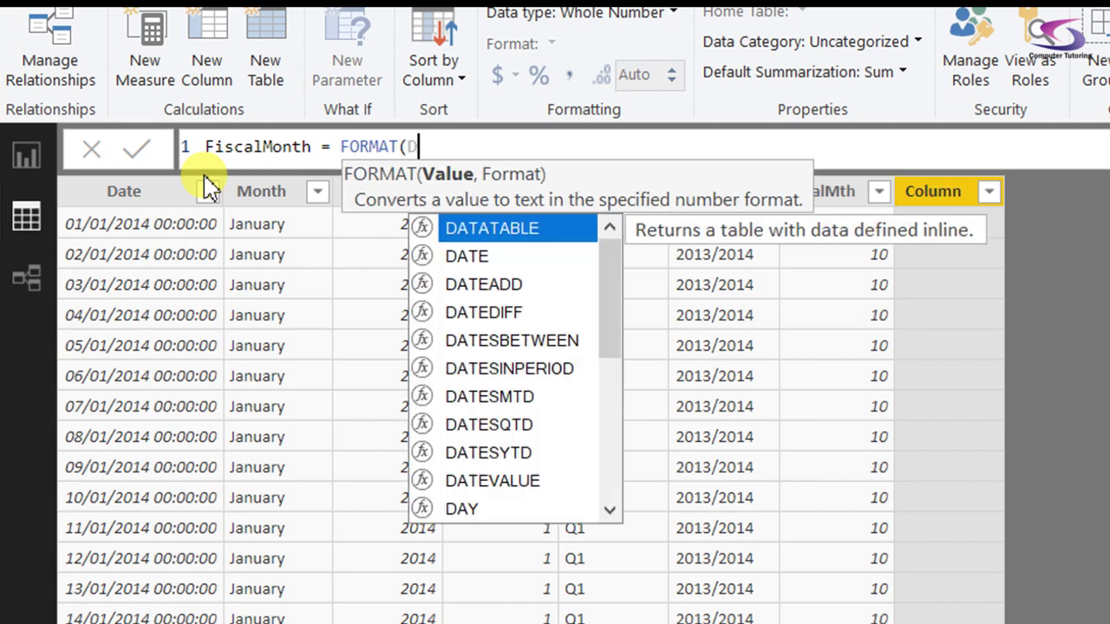
type("imDate")
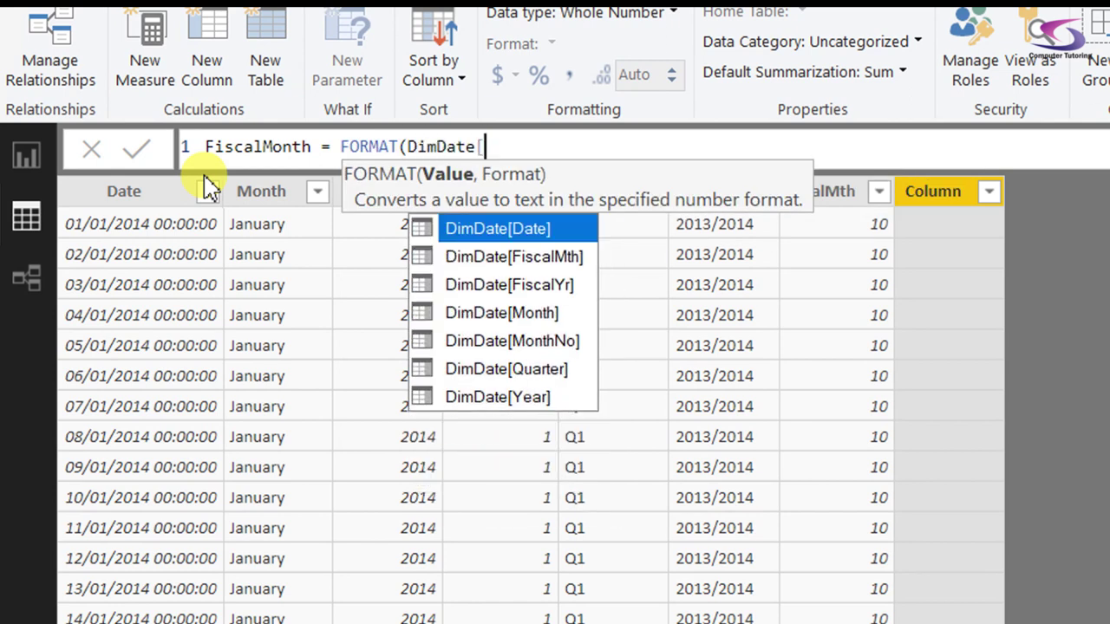
type("[")
key("Tab")
type(",\"")
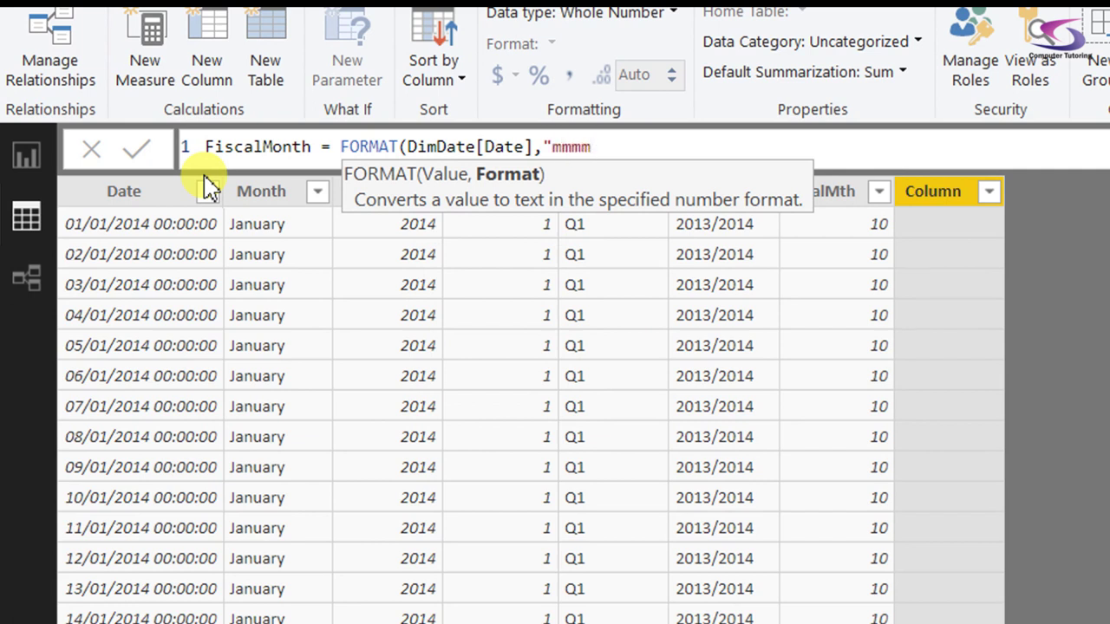
type("mmmm\")")
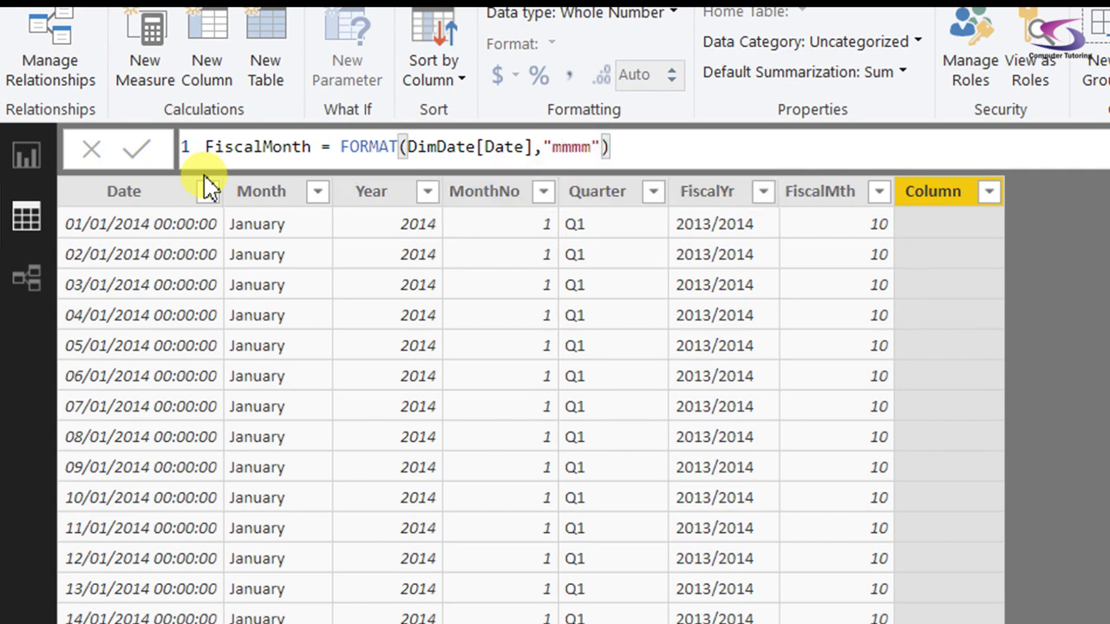
key("Return")
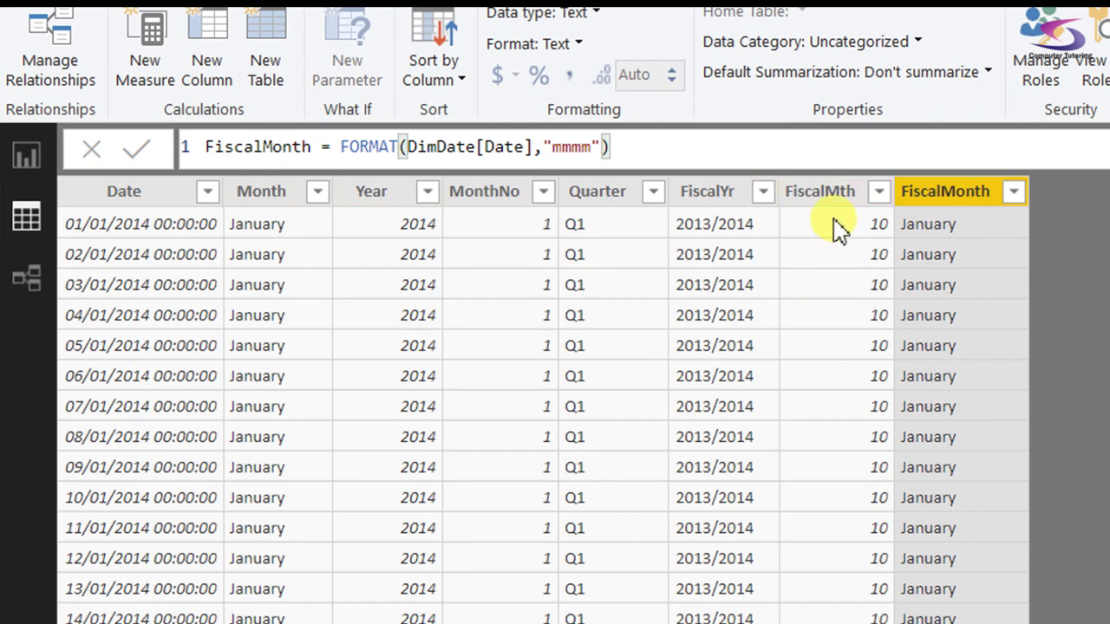
Rename the FiscalMth column to FiscalMthNo in its formula
left_click(821, 191)
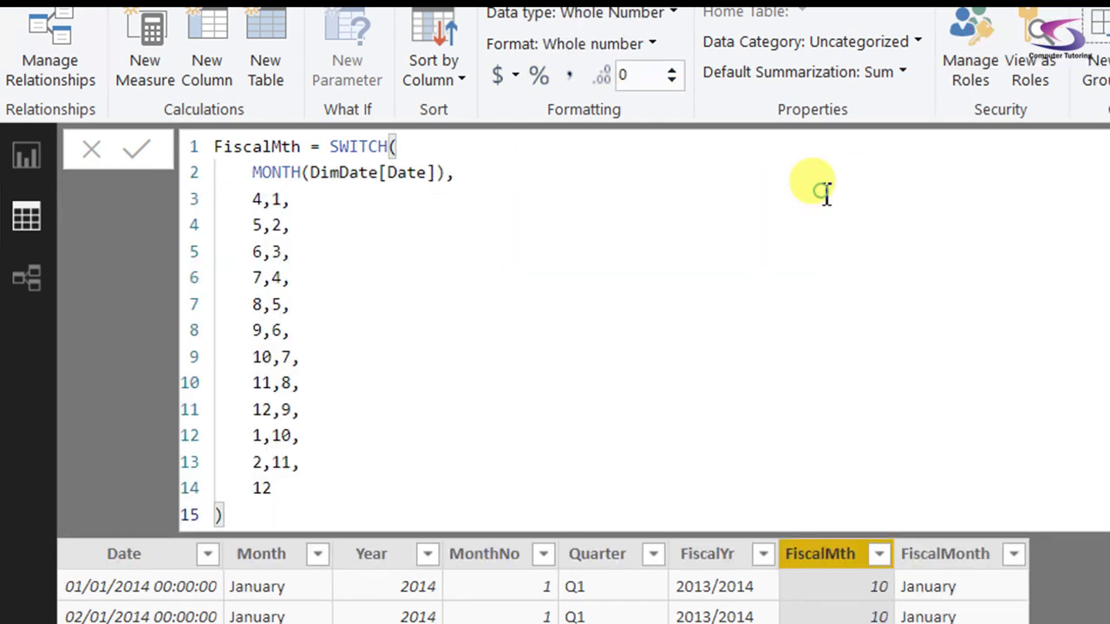
left_click(304, 146)
type("No")
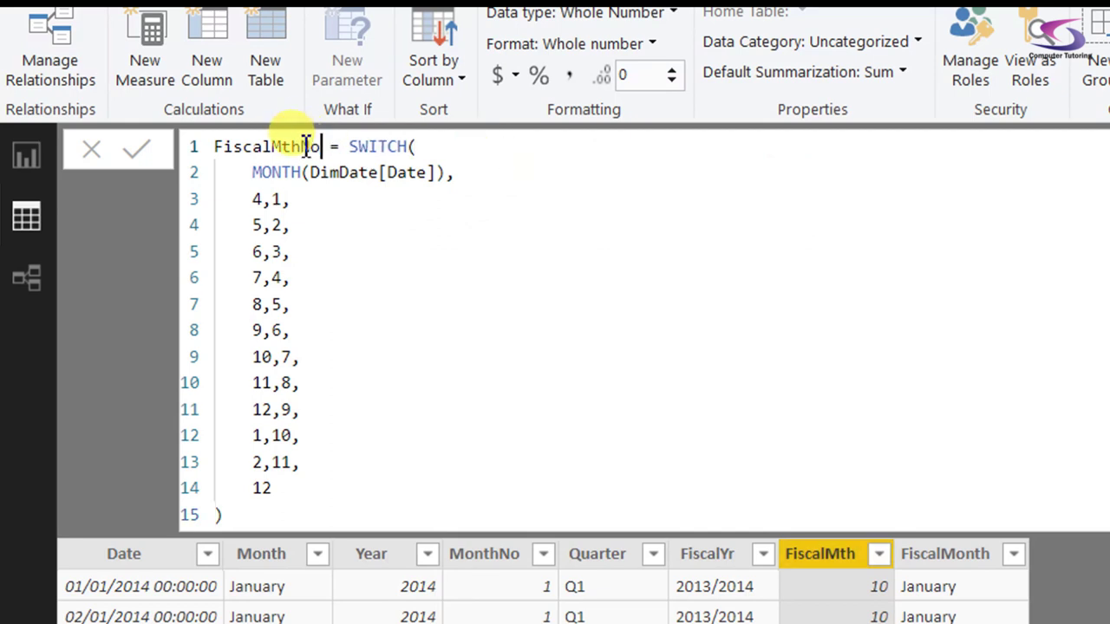
key("Return")
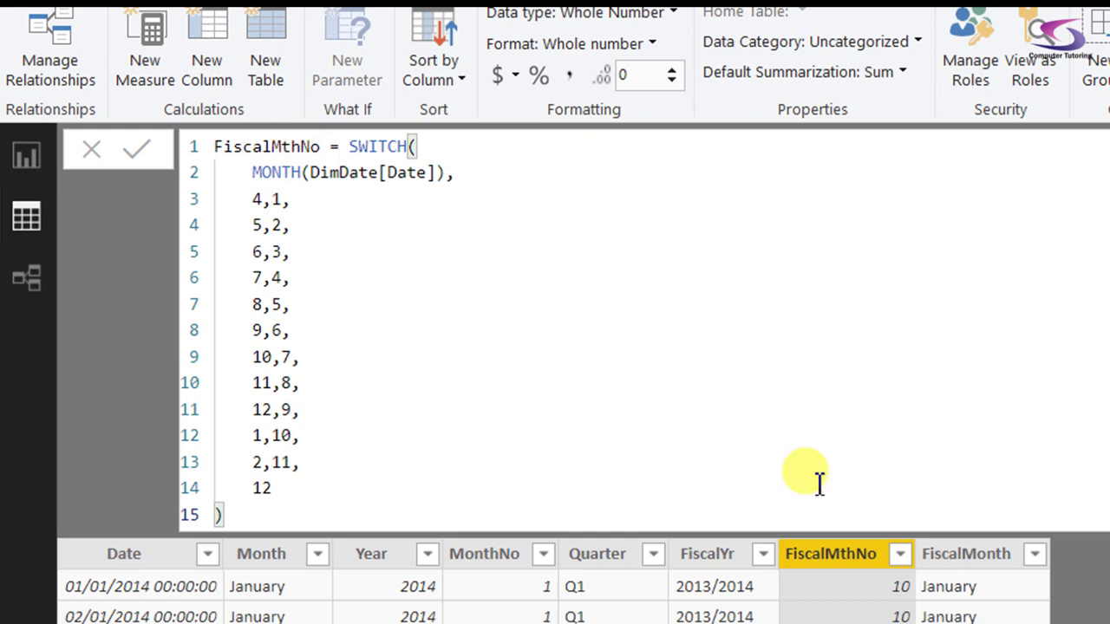
Sort the FiscalMonth column of the DimDate table by FiscalMthNo
left_click(954, 545)
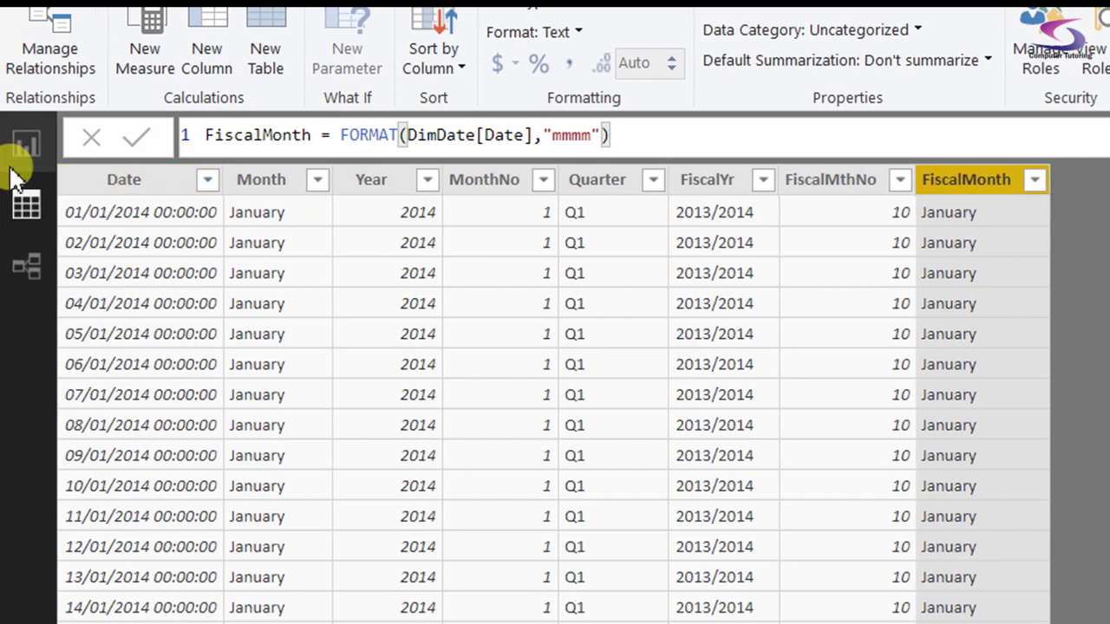
left_click(24, 149)
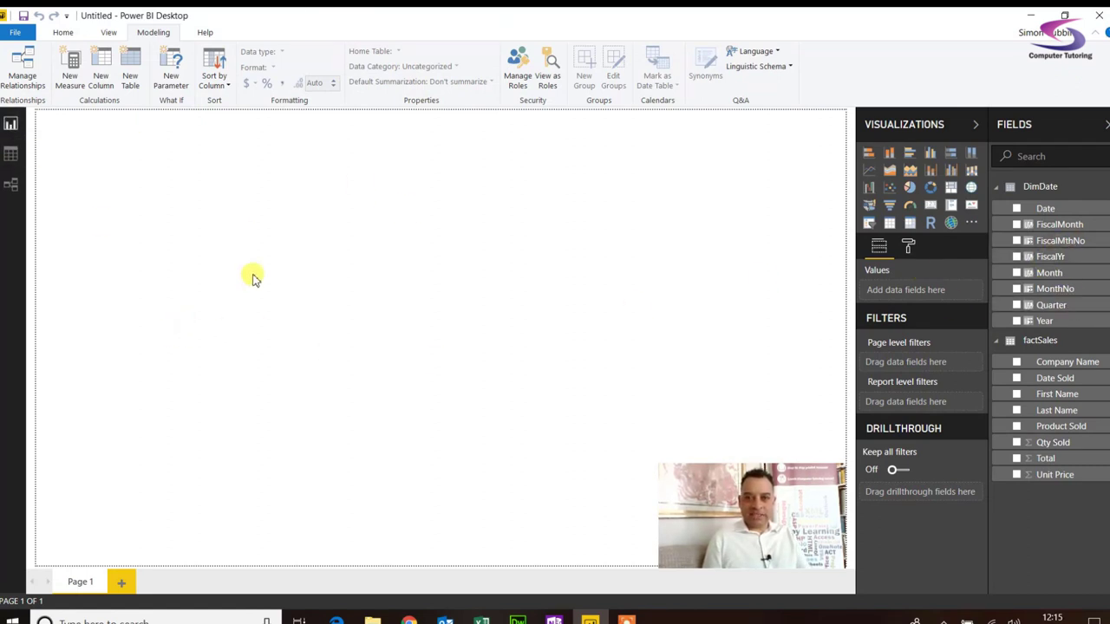
left_click(1060, 226)
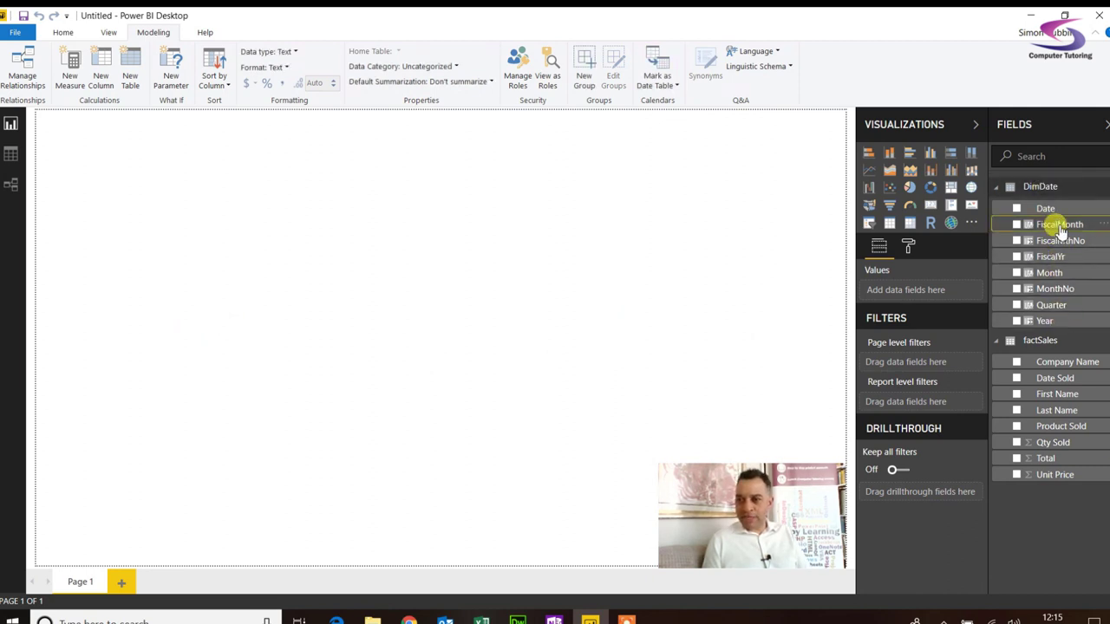
left_click(214, 79)
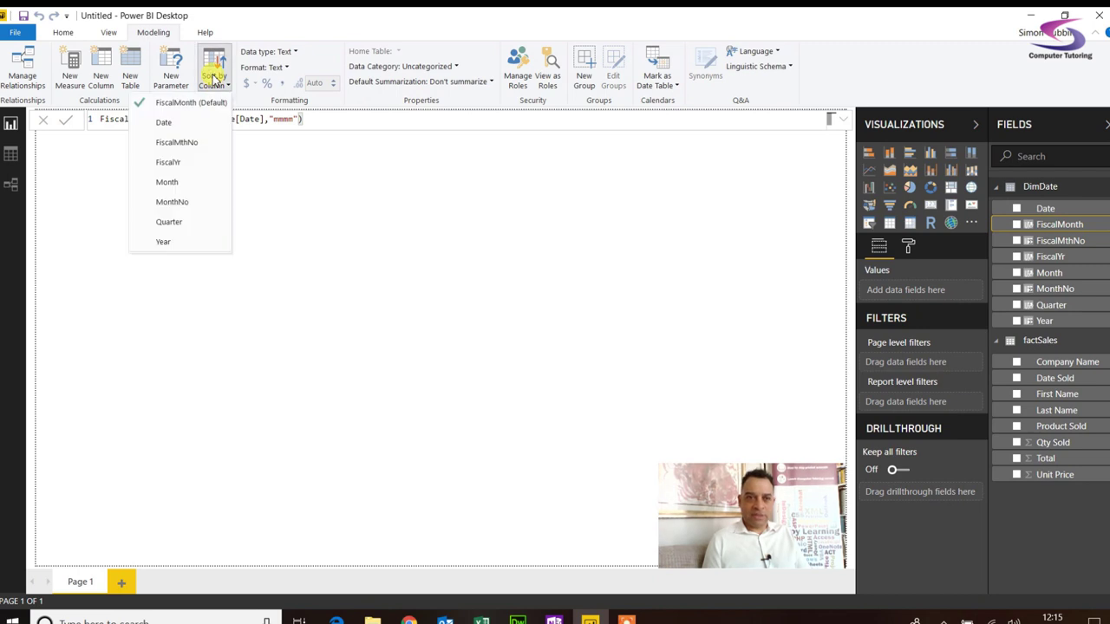
left_click(189, 143)
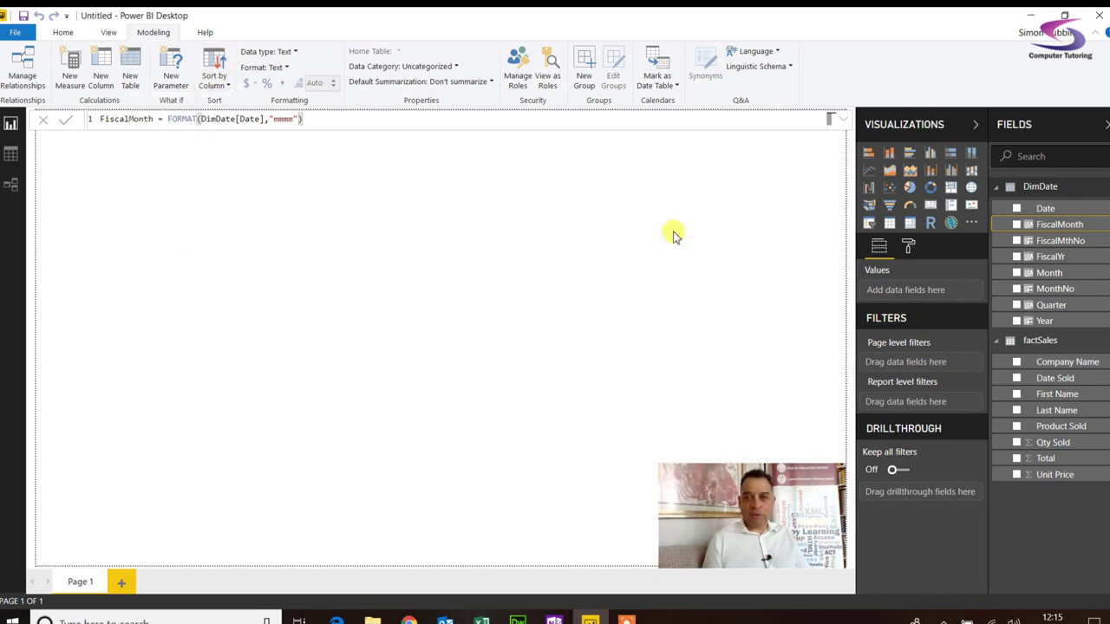
Place FiscalMonth in a table on the report page to check its month order, and delete the table
left_click_drag(1076, 229, 210, 192)
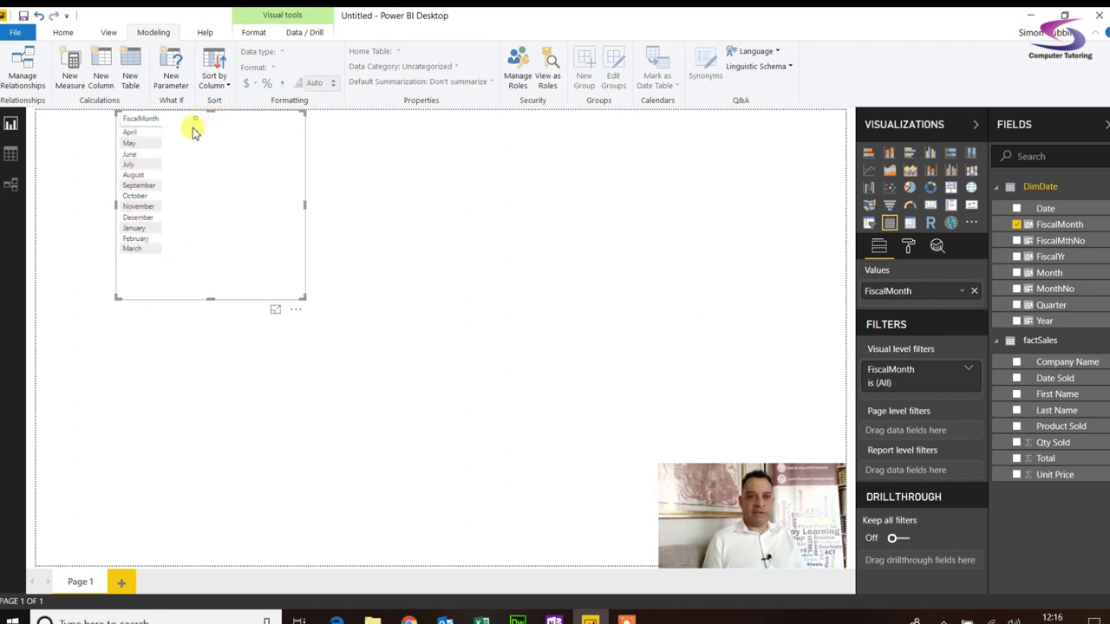
left_click_drag(234, 303, 218, 326)
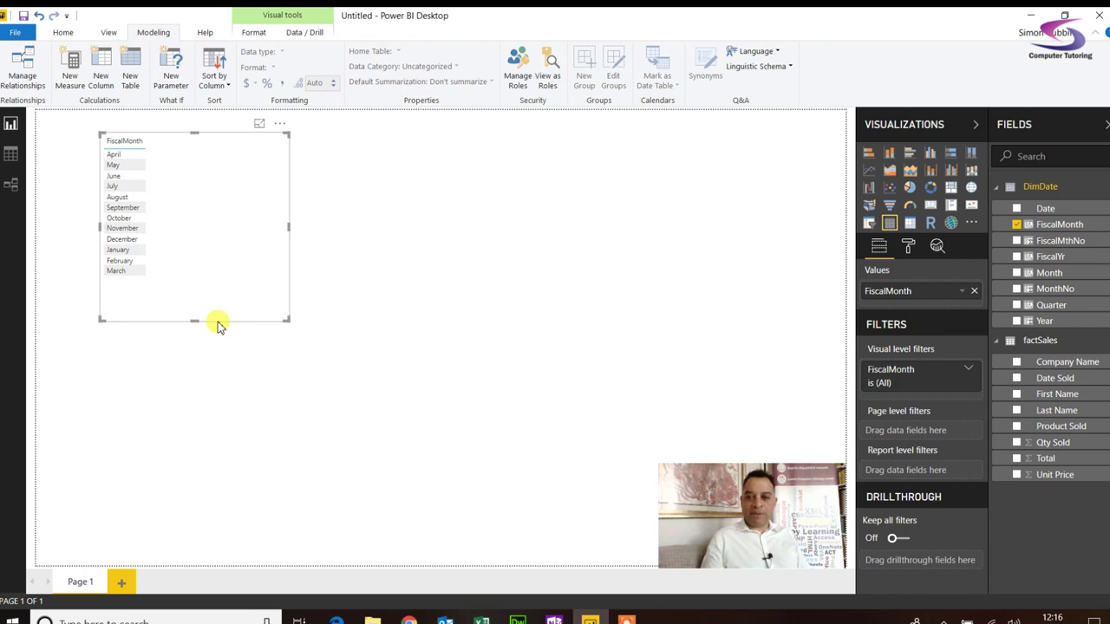
key("Delete")
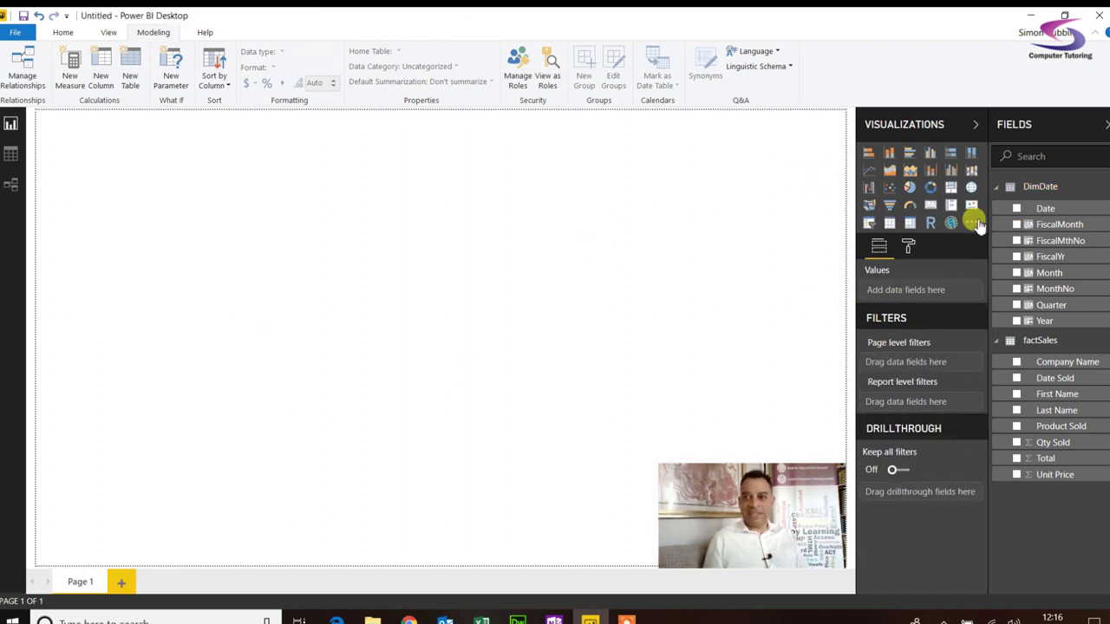
Add an enlarged matrix visual to the report page with the DimDate Year field in its rows
left_click(909, 226)
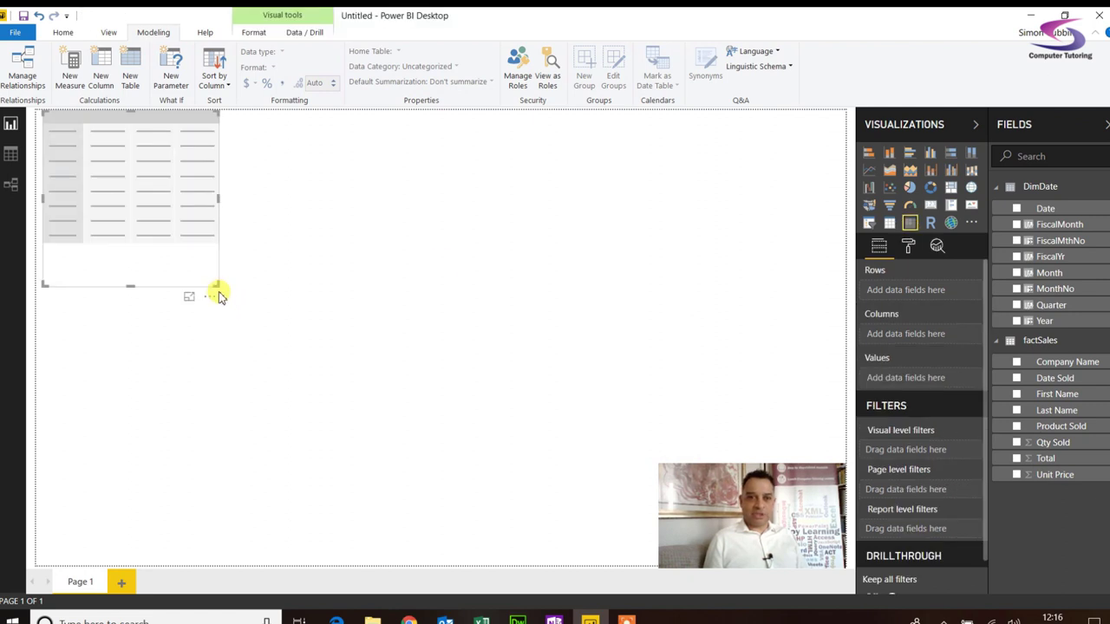
left_click_drag(232, 294, 448, 425)
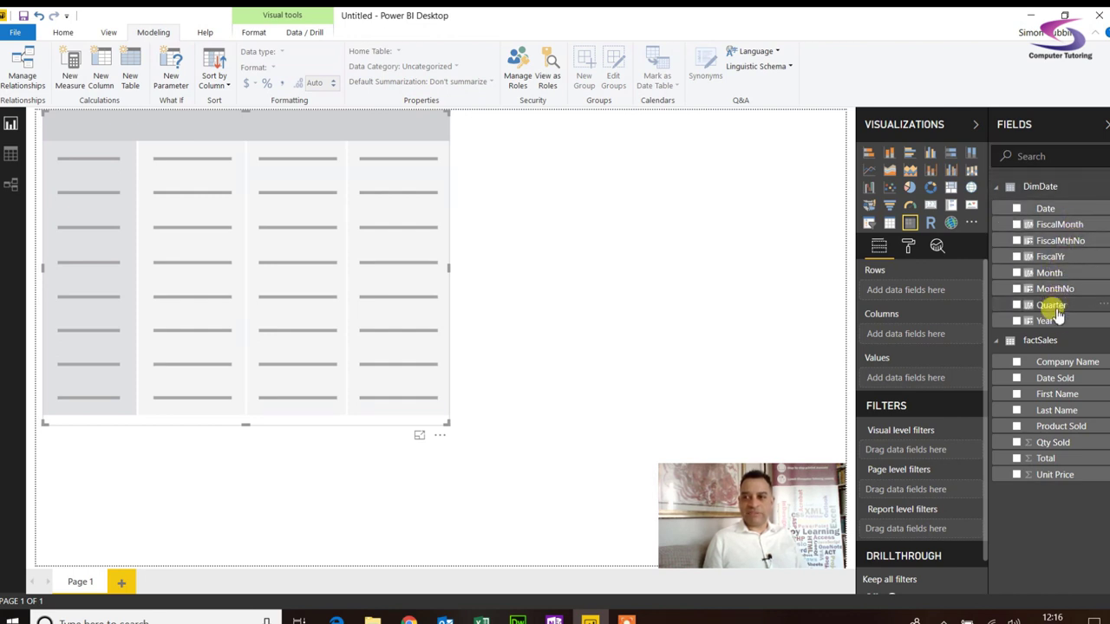
left_click_drag(1056, 319, 243, 274)
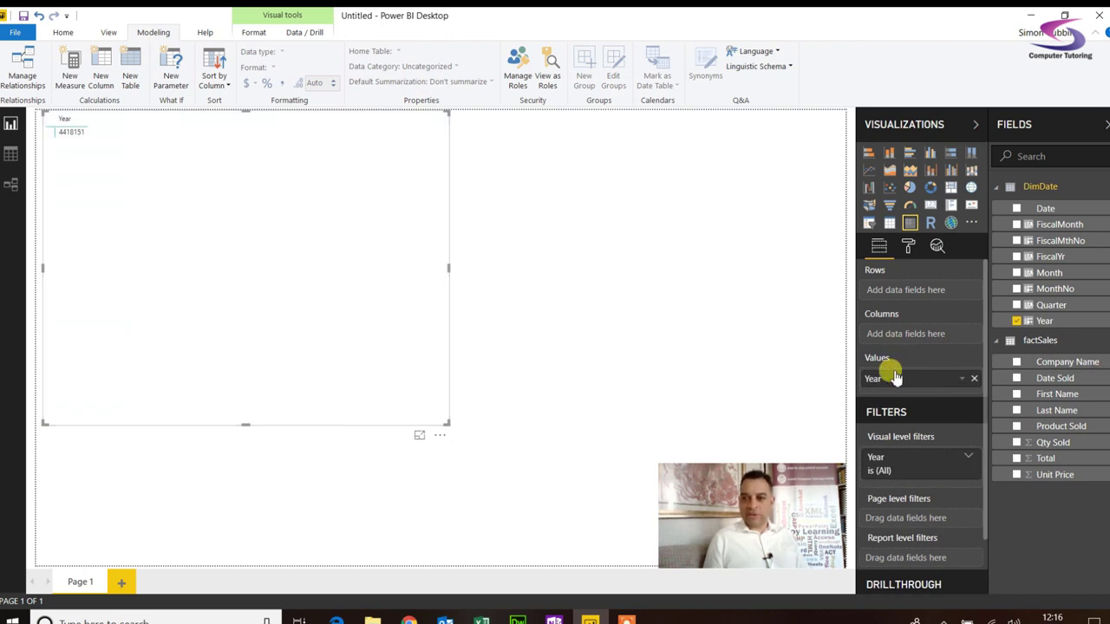
left_click_drag(894, 383, 905, 293)
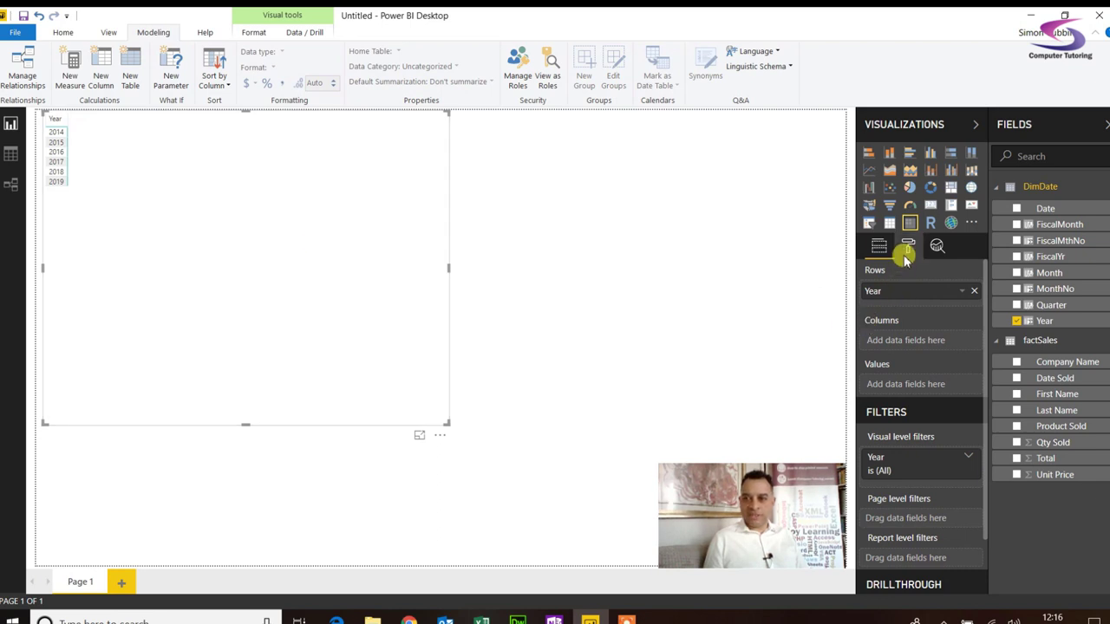
Set the text size of the matrix grid to 19
left_click(905, 254)
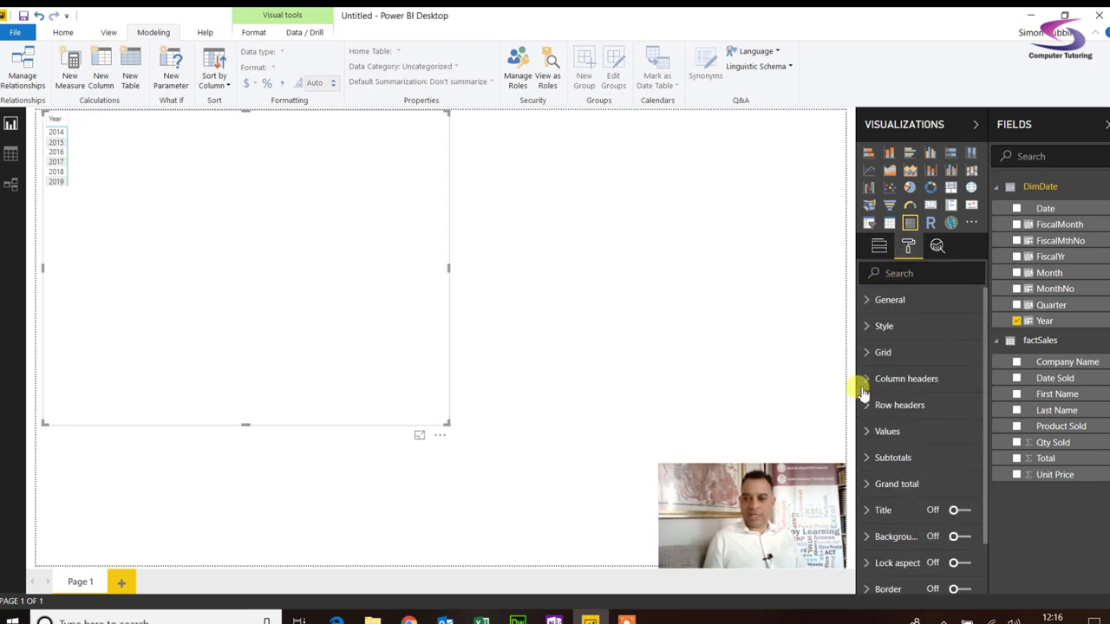
left_click(867, 354)
scroll(901, 399, "down", 4)
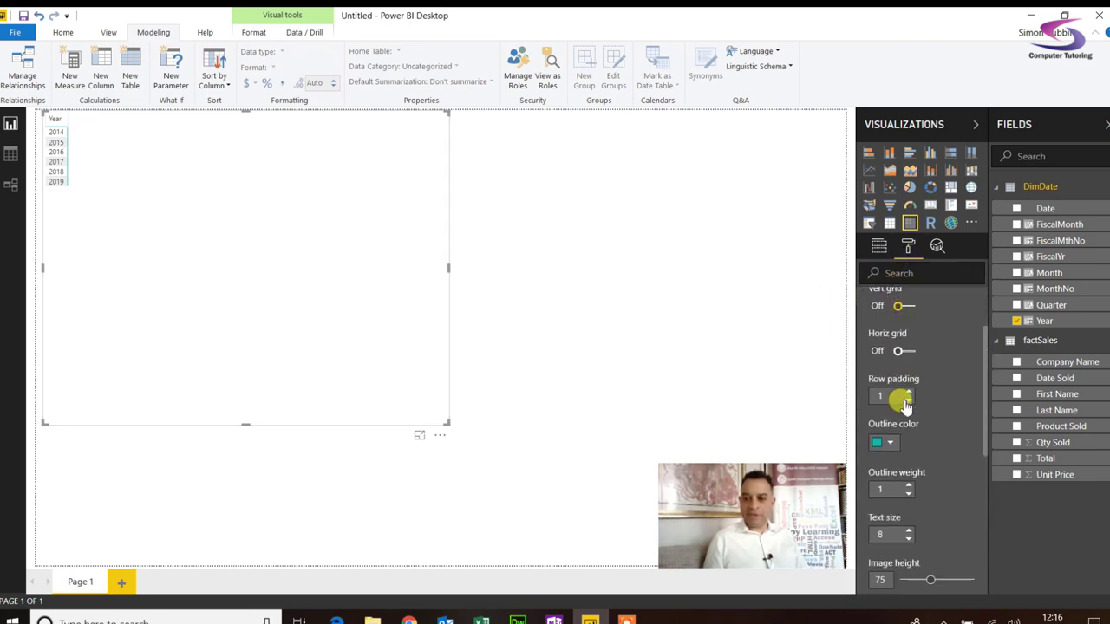
scroll(904, 405, "down", 1)
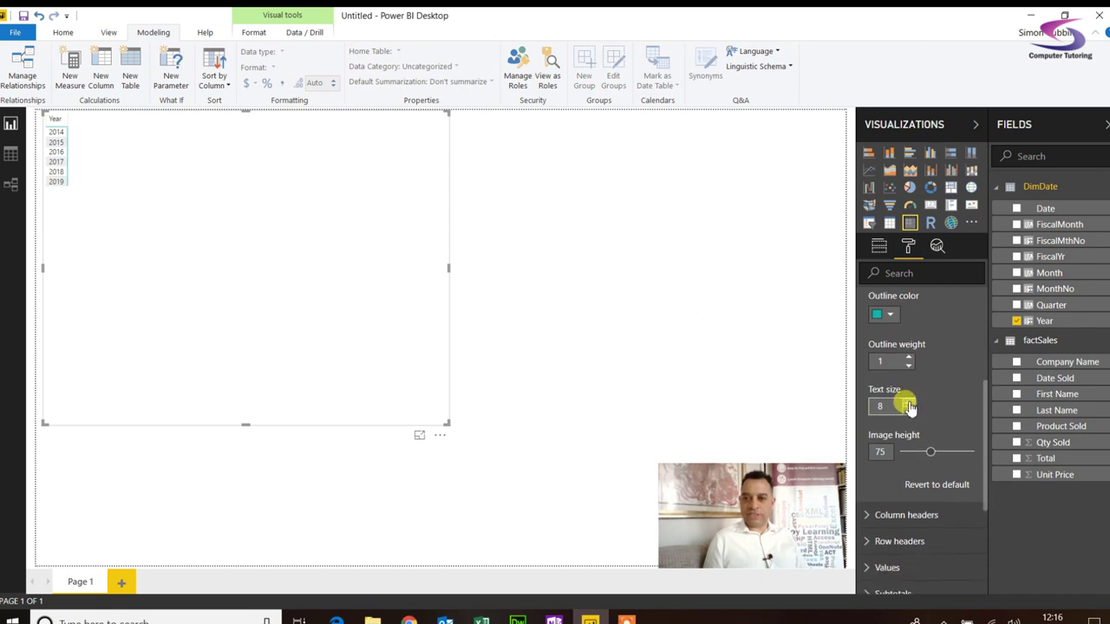
left_click_drag(908, 405, 908, 404)
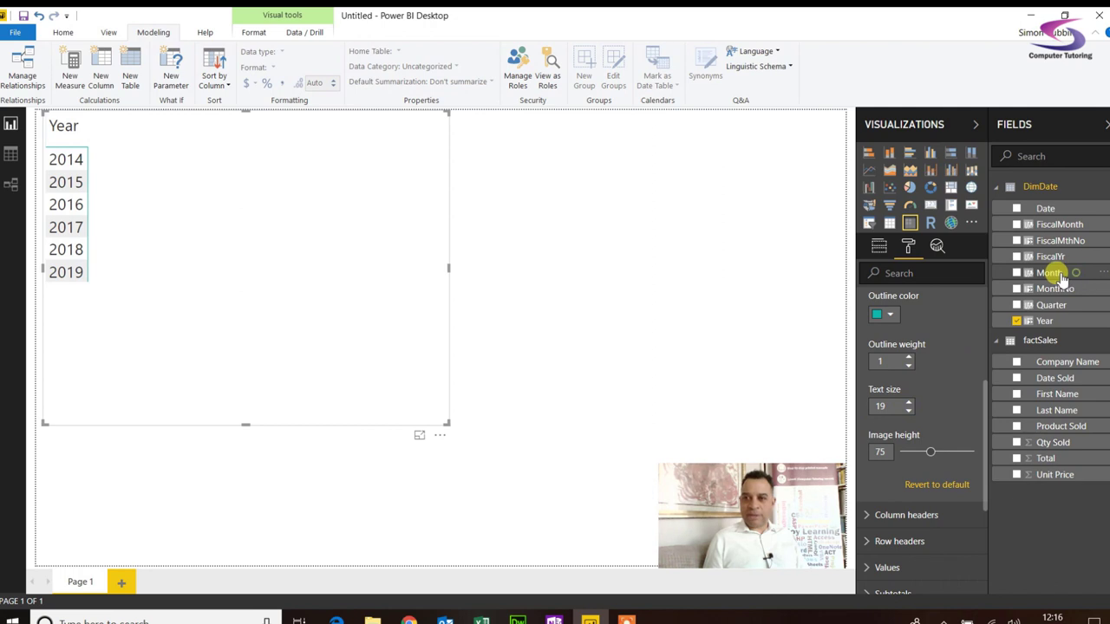
Add Month beneath Year in the matrix rows and expand the hierarchy down one level
left_click_drag(983, 274, 305, 242)
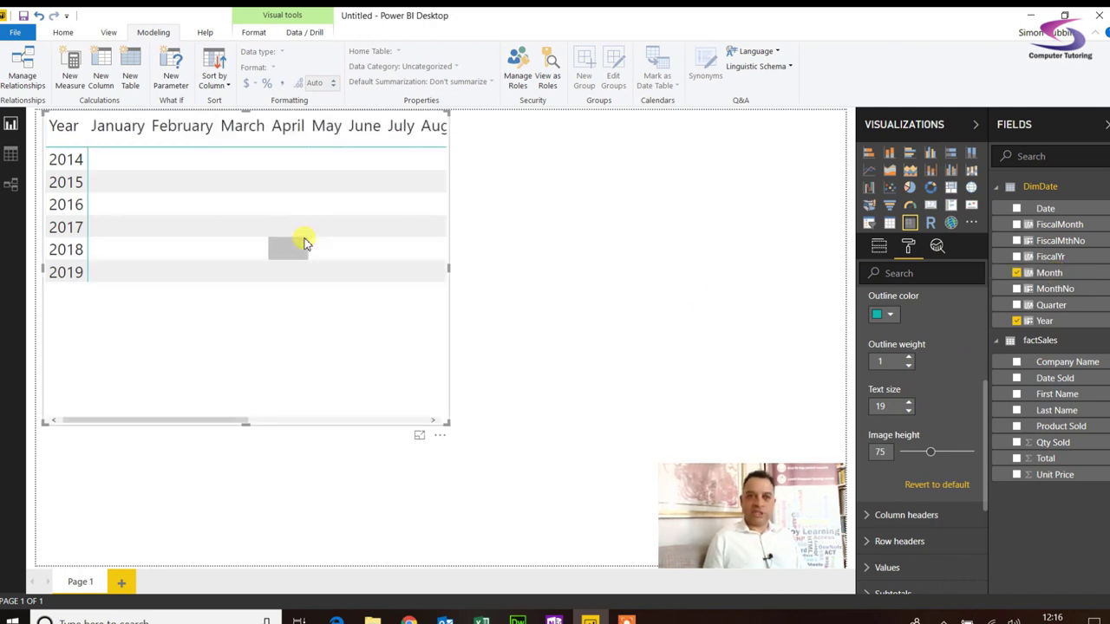
left_click(880, 247)
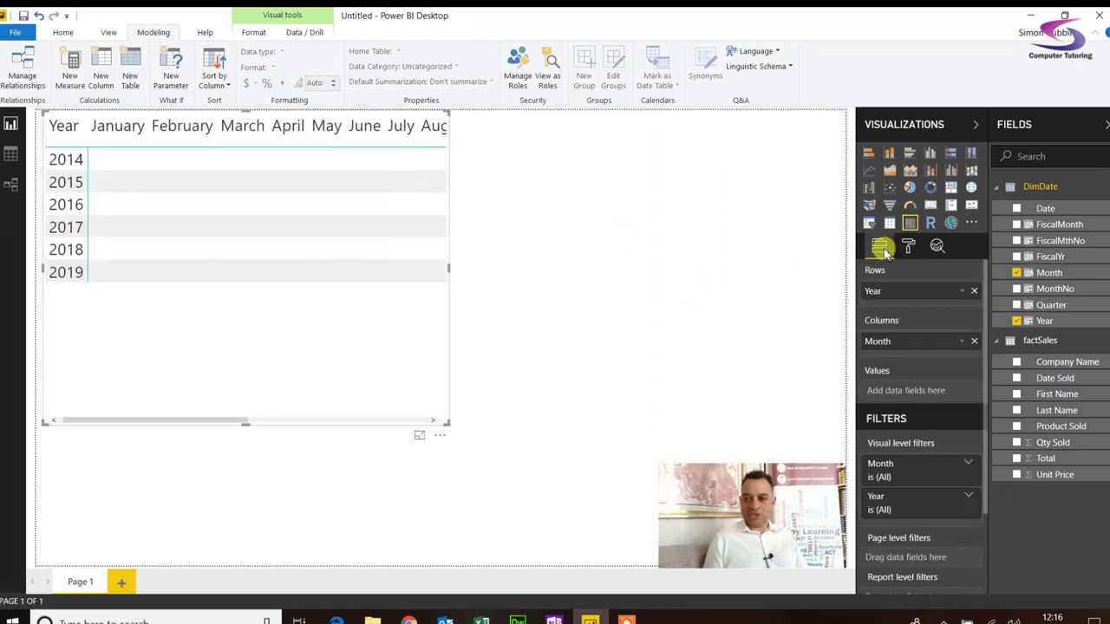
left_click_drag(893, 342, 902, 304)
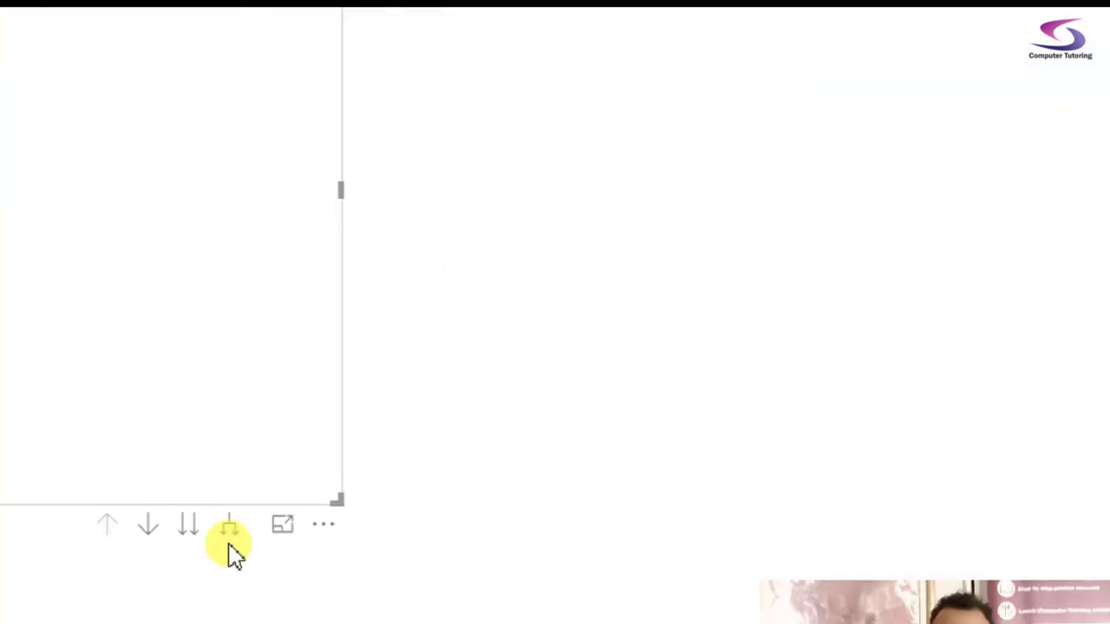
left_click(230, 520)
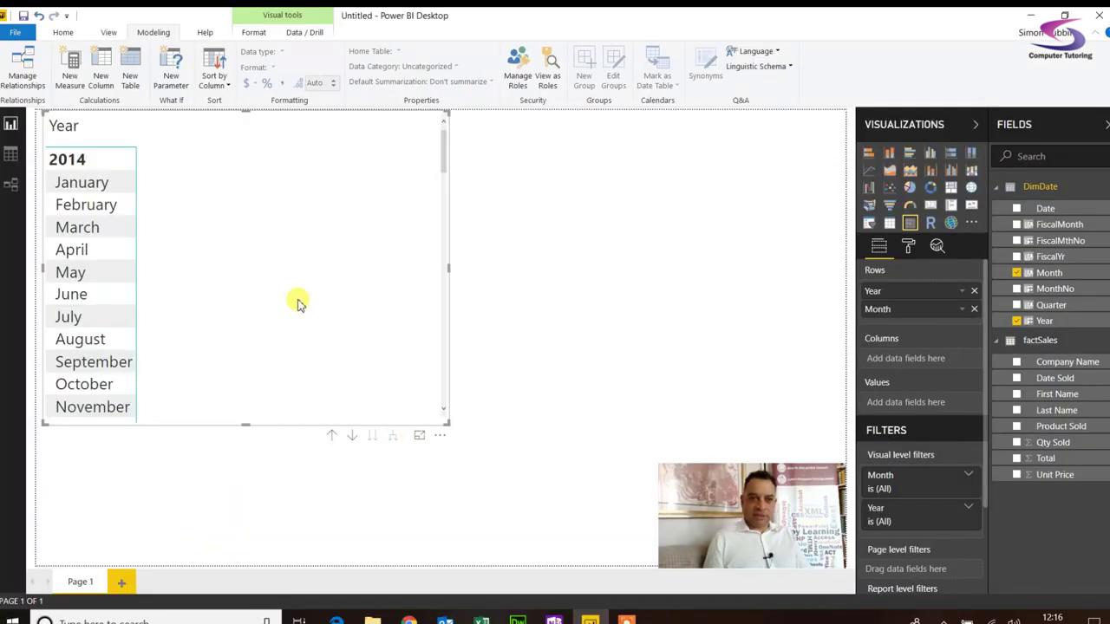
Add the factSales Total field to the matrix values and review the amounts per month and year
scroll(109, 225, "down", 2)
scroll(108, 224, "down", 2)
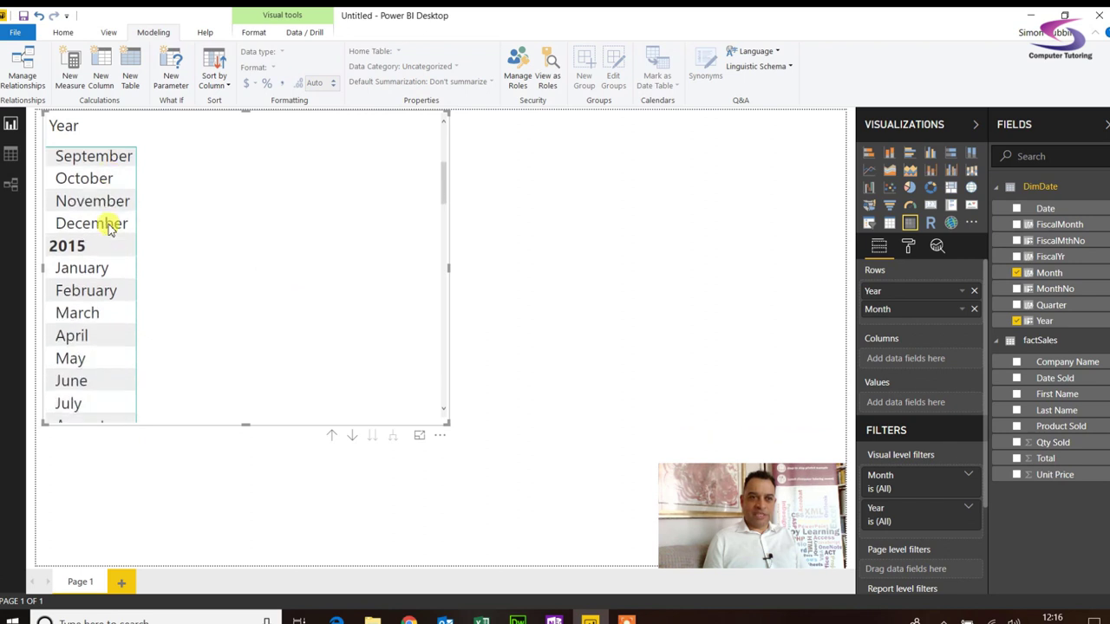
scroll(109, 221, "up", 4)
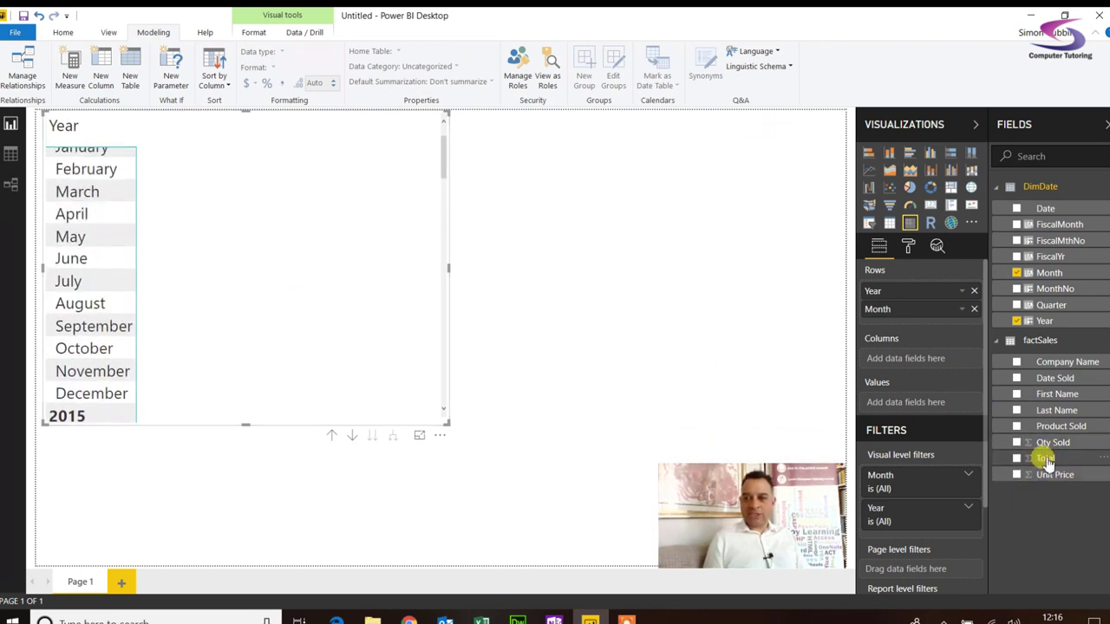
left_click_drag(1048, 461, 913, 419)
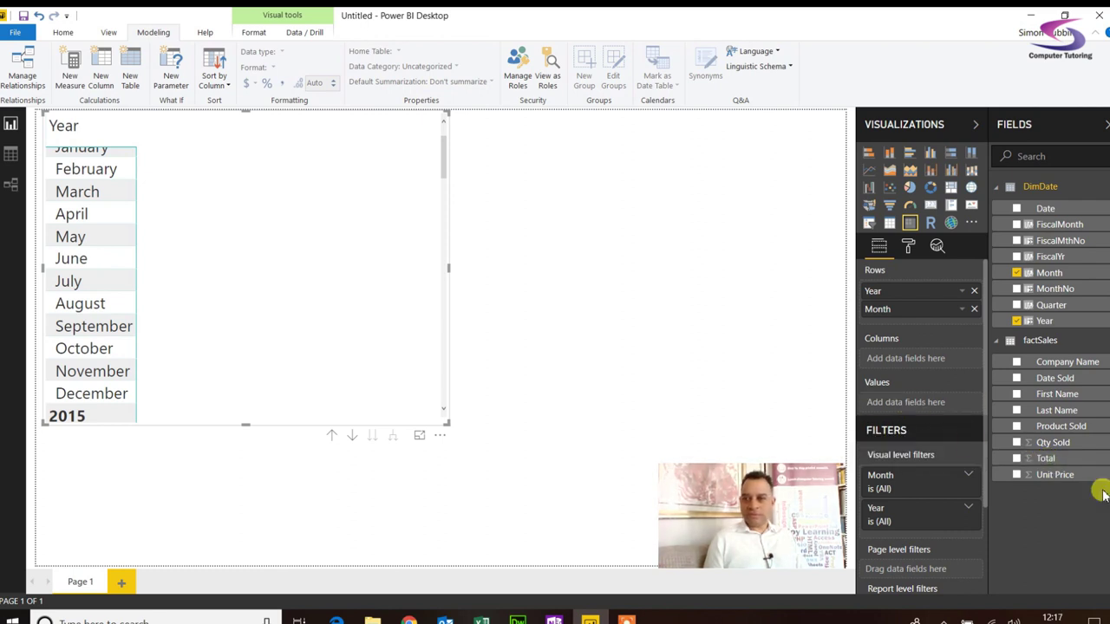
left_click_drag(1063, 466, 942, 428)
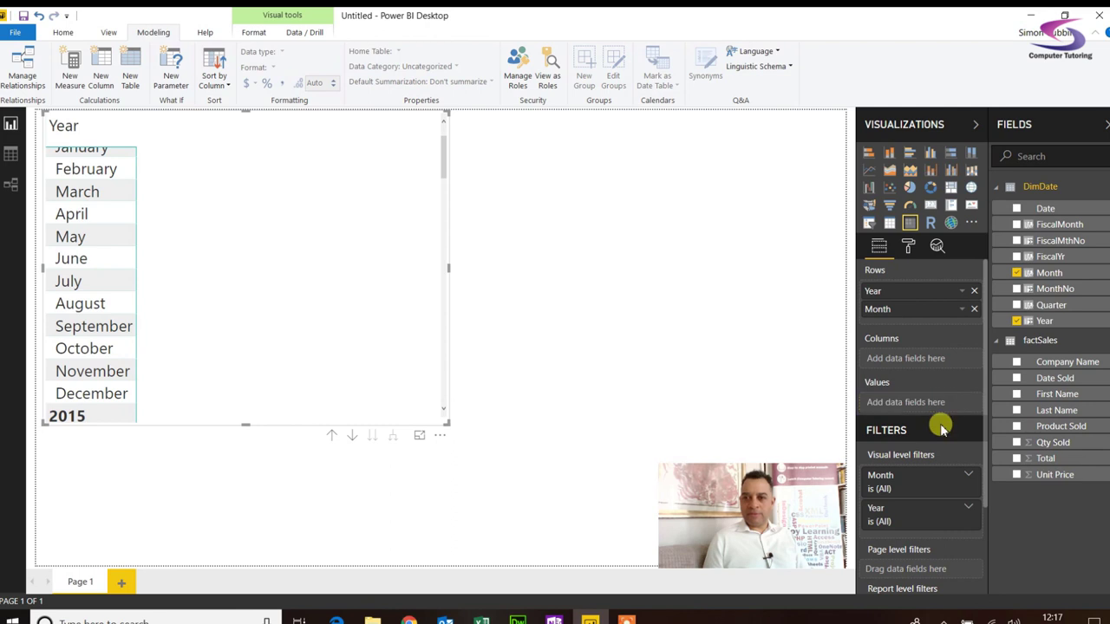
left_click(1017, 460)
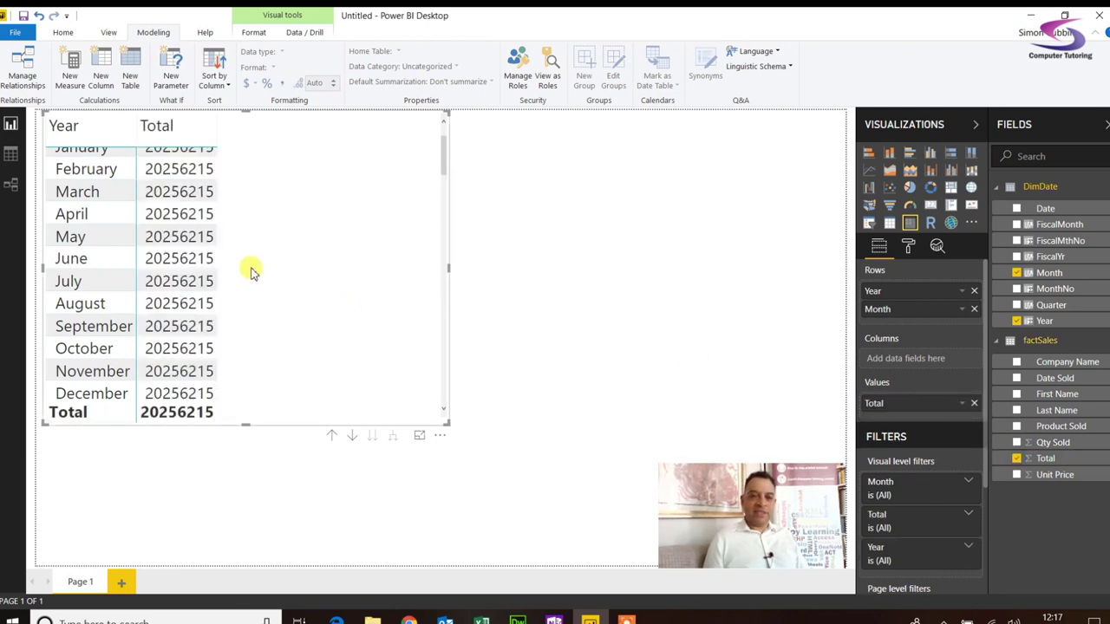
scroll(245, 260, "down", 2)
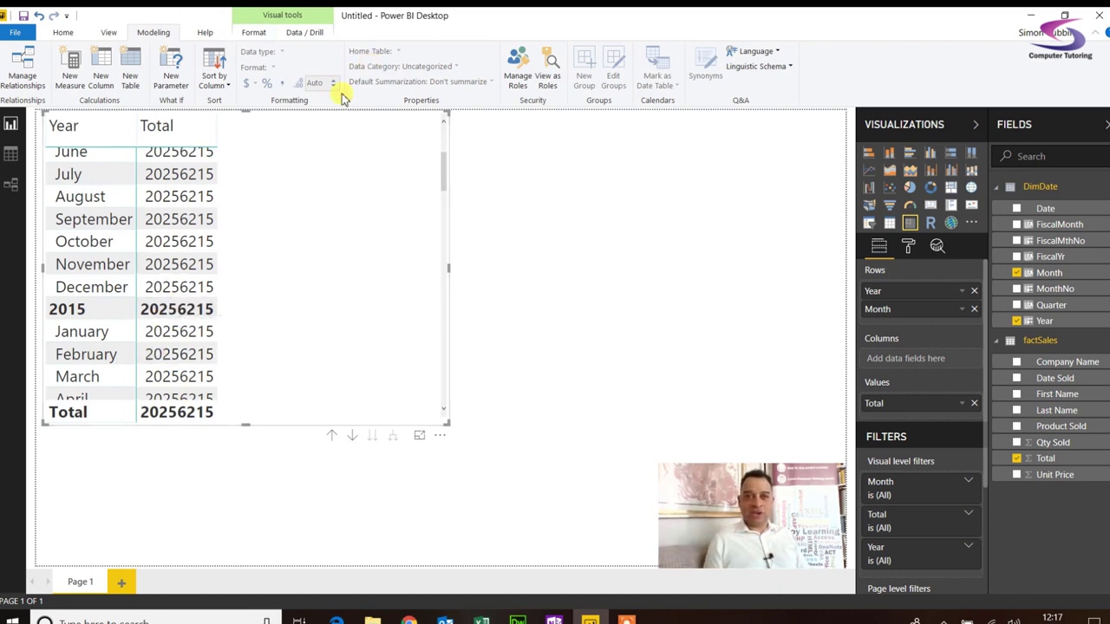
Lengthen the factSales and DimDate tables in the relationship diagram and arrange DimDate above and to the side of factSales
left_click(12, 186)
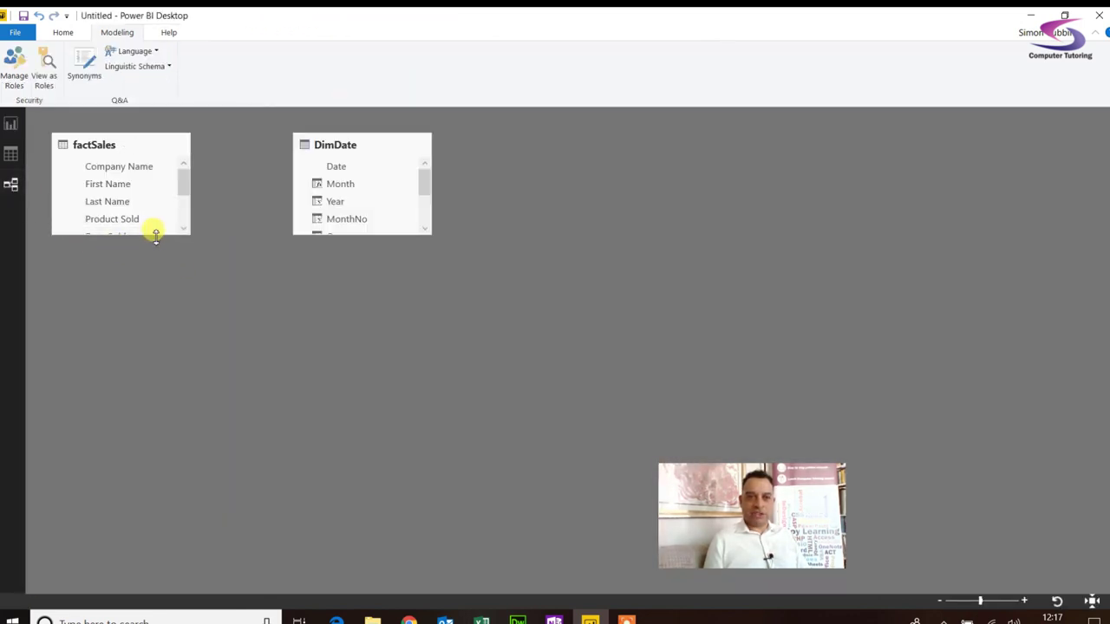
left_click_drag(155, 233, 156, 364)
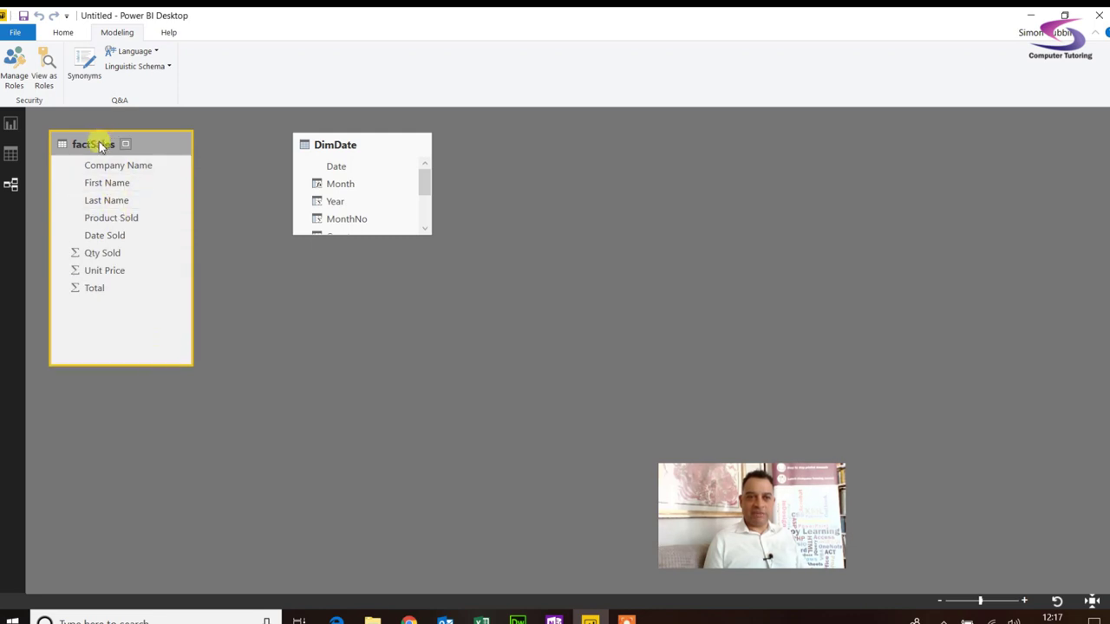
left_click_drag(99, 141, 328, 256)
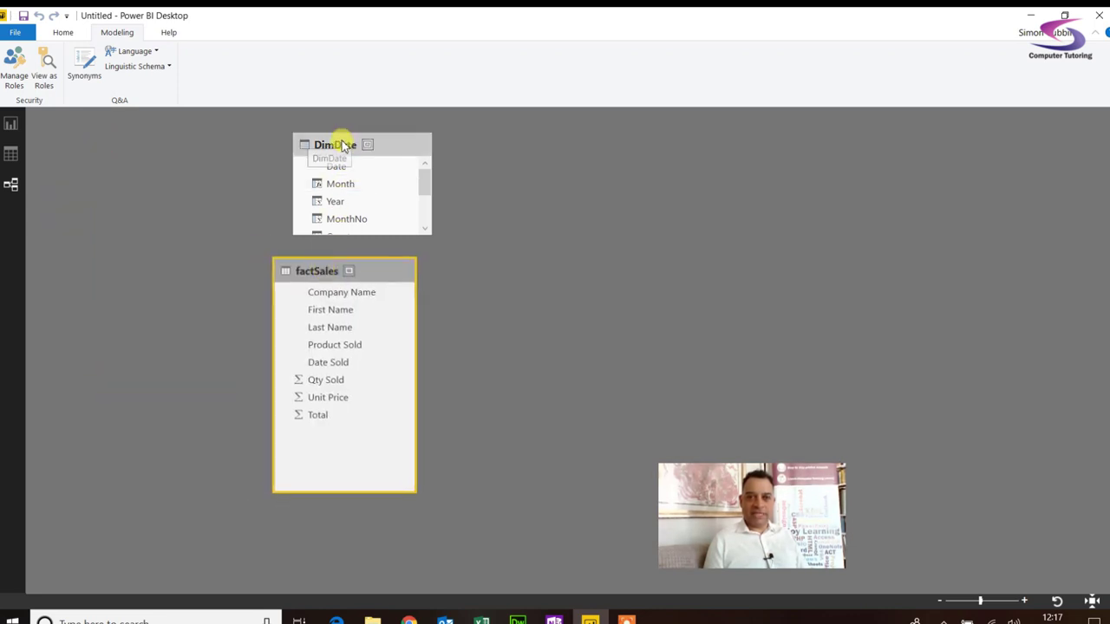
left_click_drag(342, 146, 144, 136)
left_click_drag(119, 139, 120, 140)
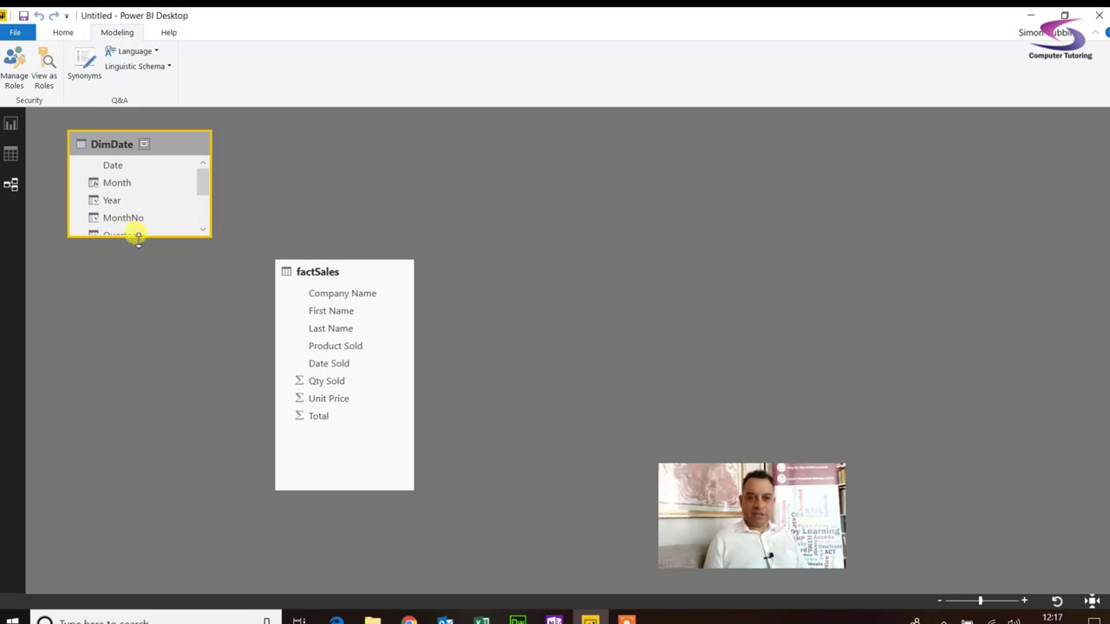
left_click_drag(138, 236, 139, 272)
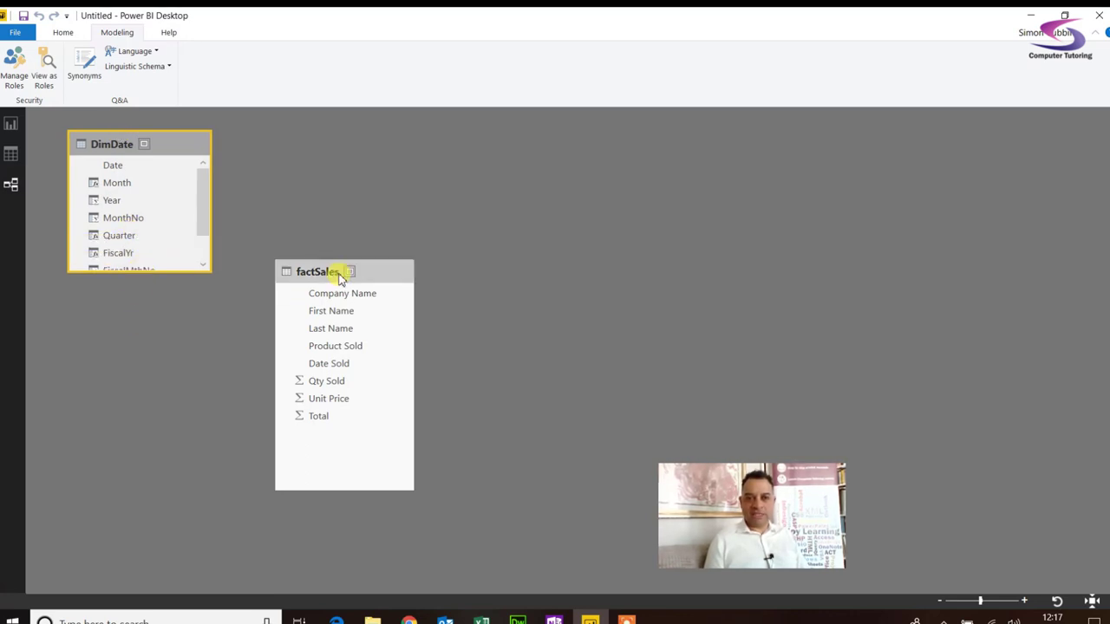
left_click_drag(340, 284, 345, 227)
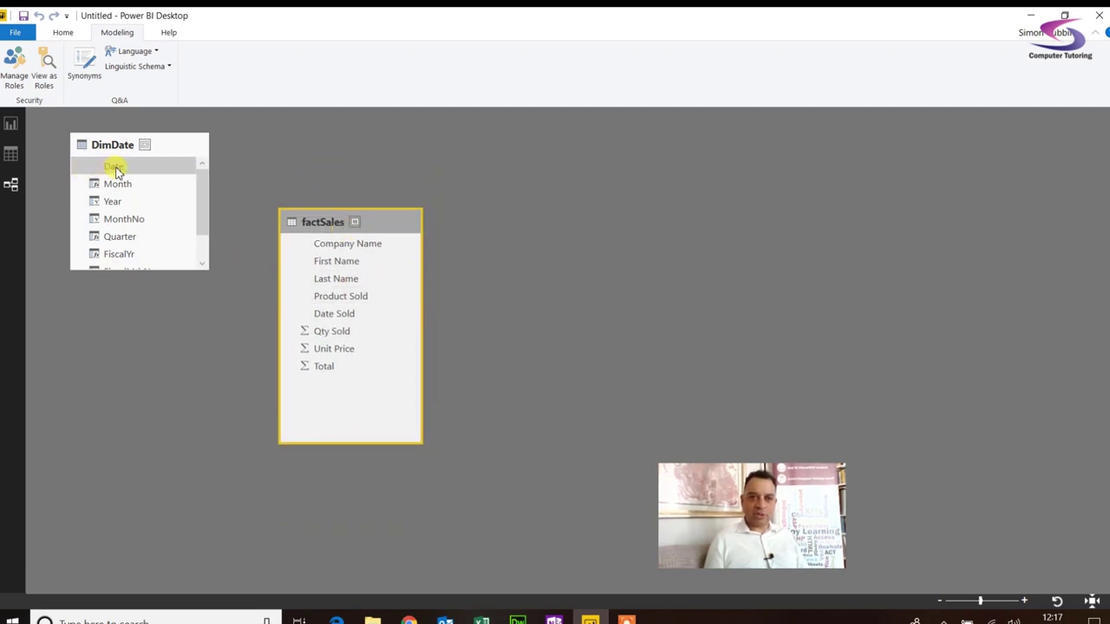
Create a relationship between DimDate Date and factSales Date Sold, and move factSales further away from DimDate
left_click_drag(117, 172, 335, 318)
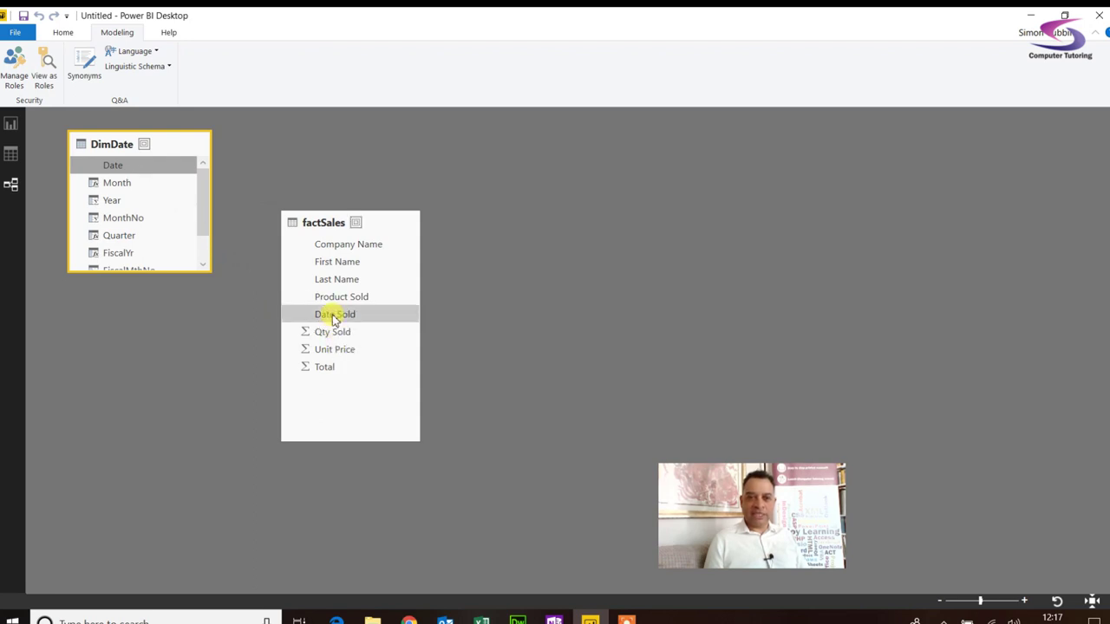
left_click(290, 129)
left_click_drag(382, 221, 478, 233)
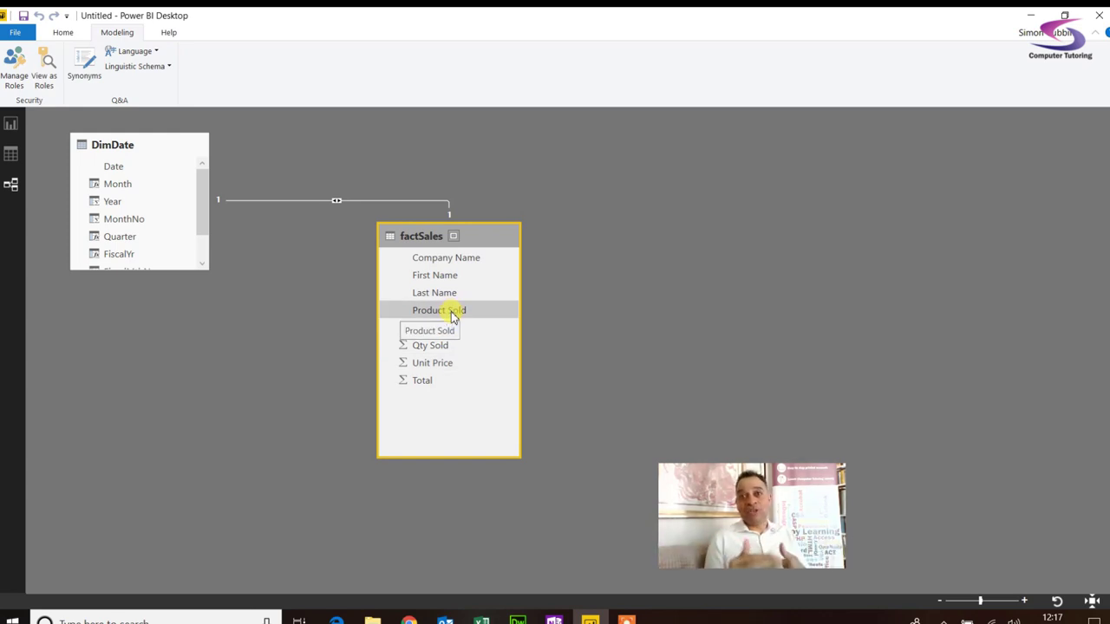
Set the cardinality of the DimDate–factSales relationship to One to many (1:*) and check the monthly totals in the report matrix
left_click(254, 203)
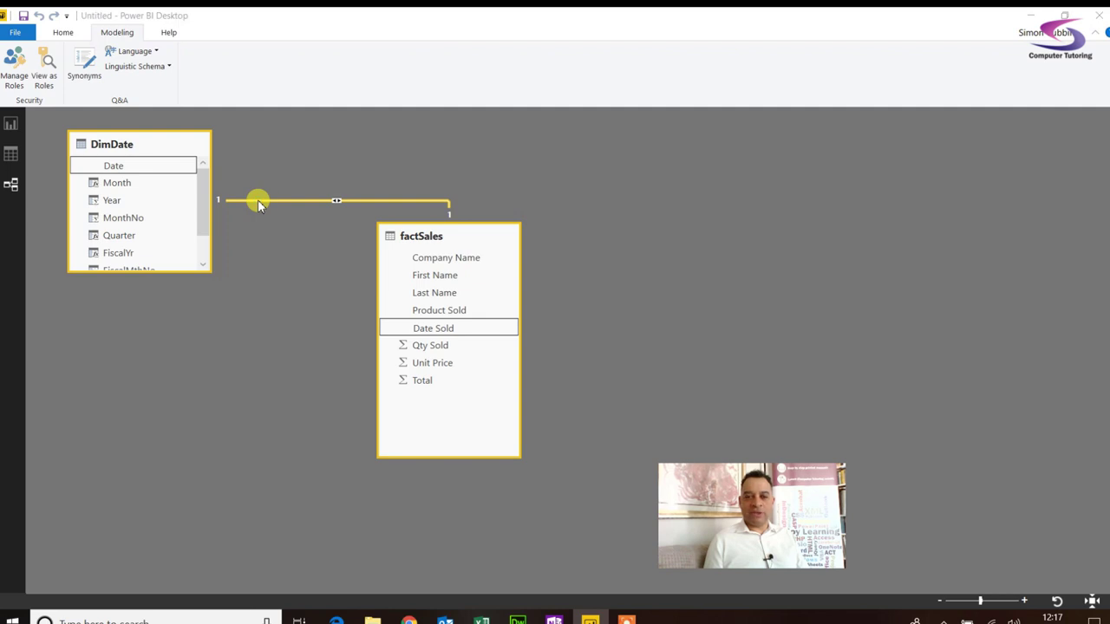
double_click(258, 201)
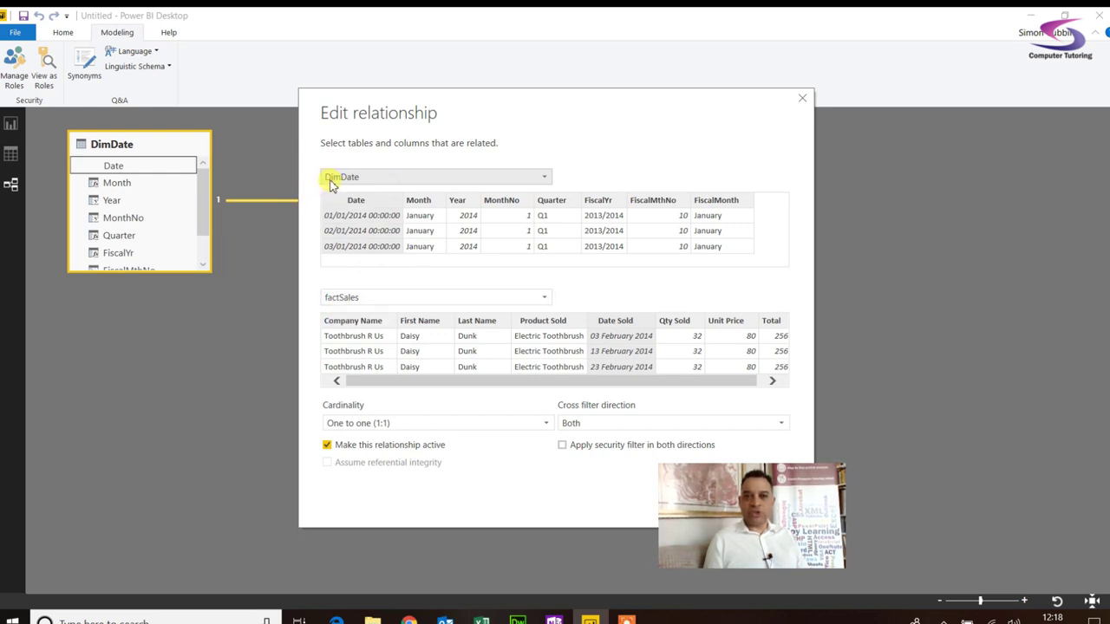
left_click(371, 425)
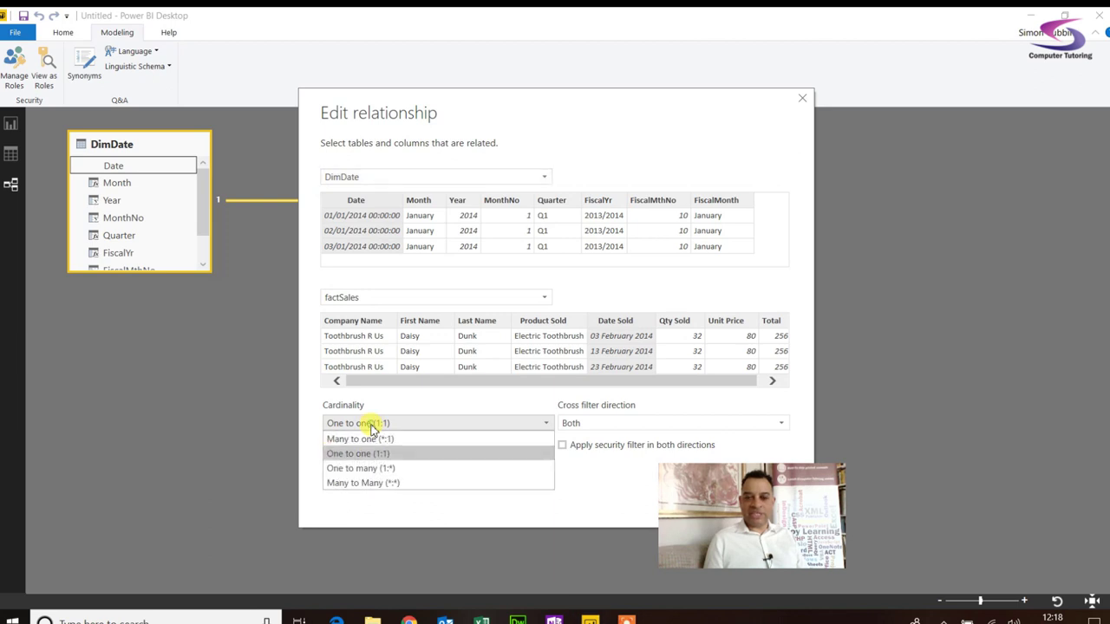
left_click(366, 469)
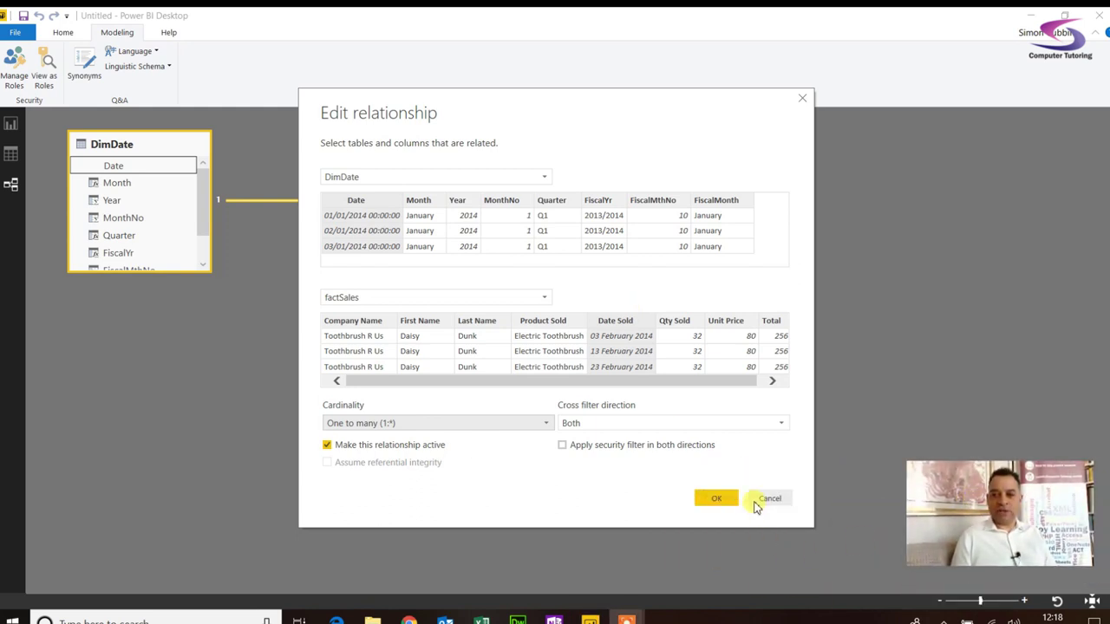
left_click(709, 503)
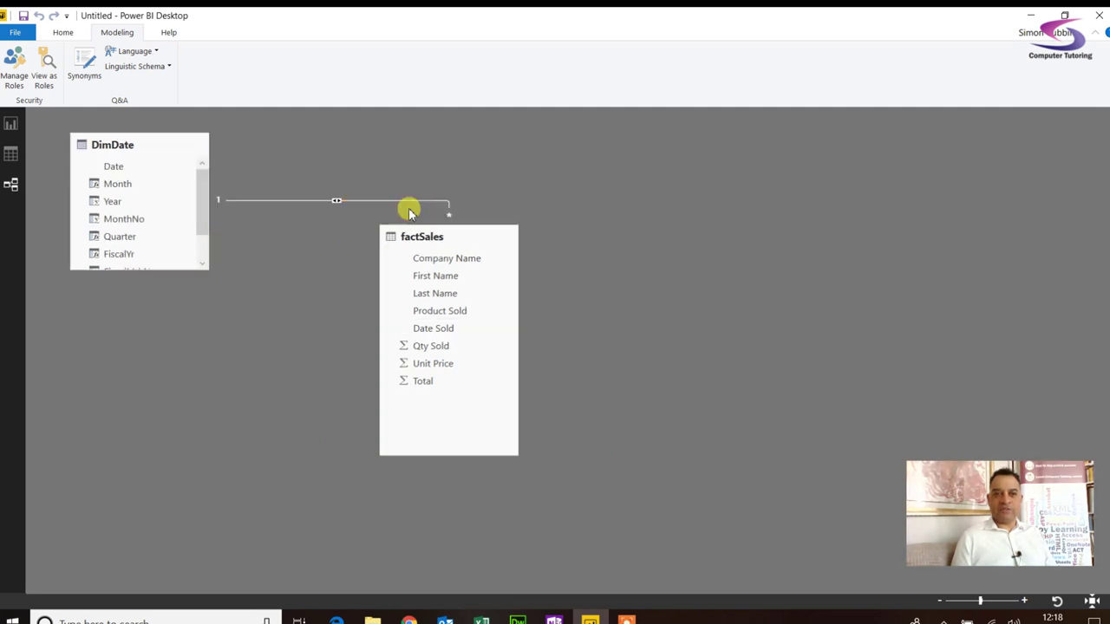
left_click(12, 128)
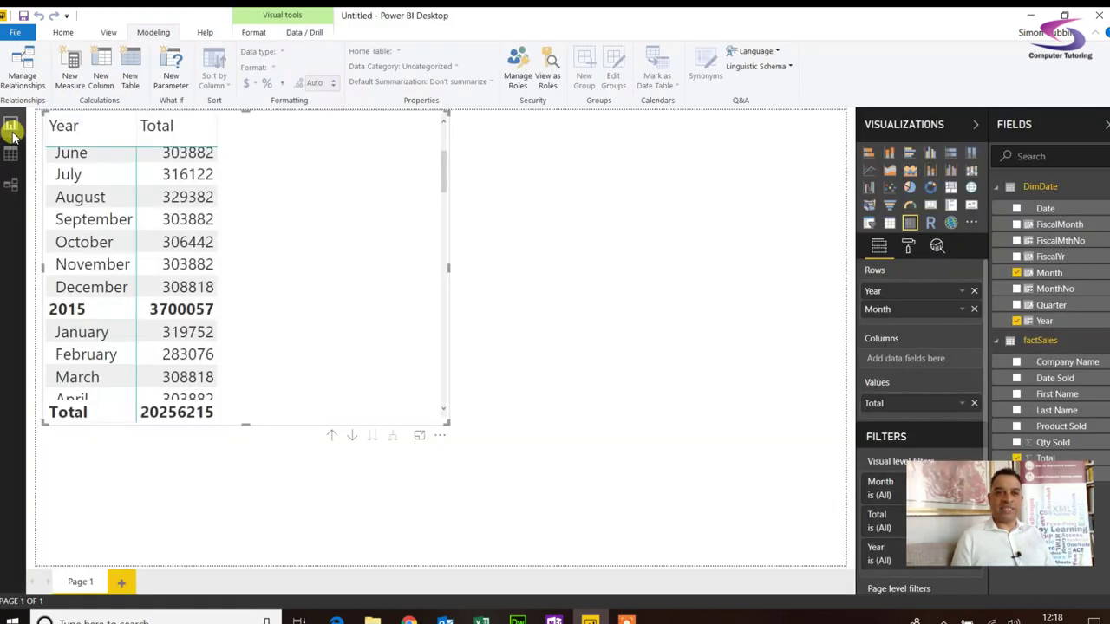
scroll(145, 184, "down", 5)
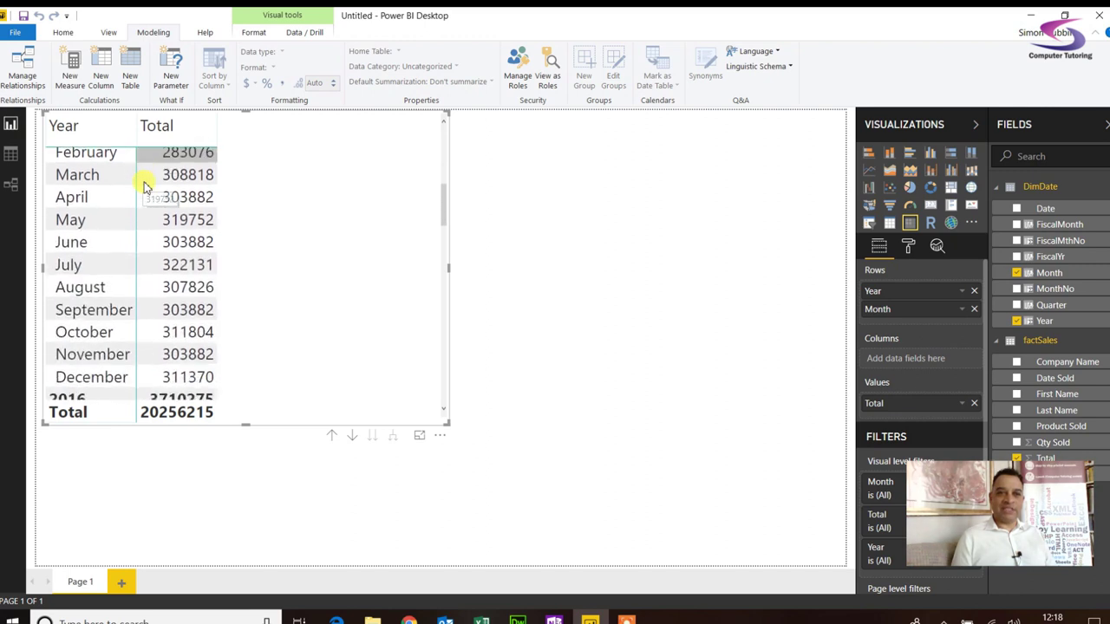
scroll(145, 186, "down", 1)
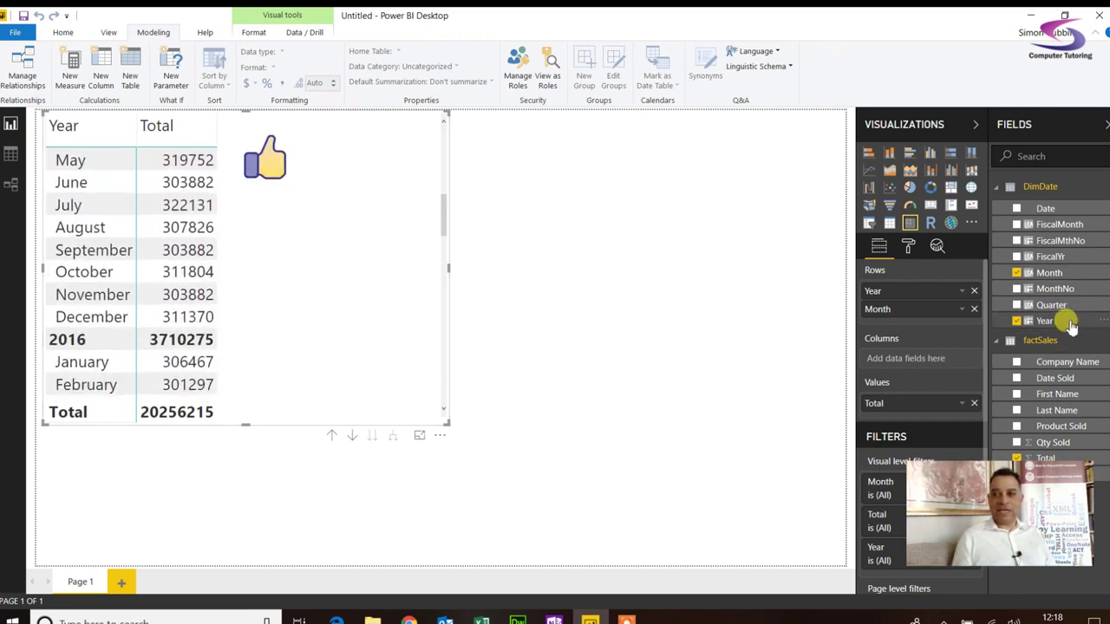
Format the factSales Unit Price and Total fields as £ English (United Kingdom) currency
left_click_drag(1048, 496, 831, 520)
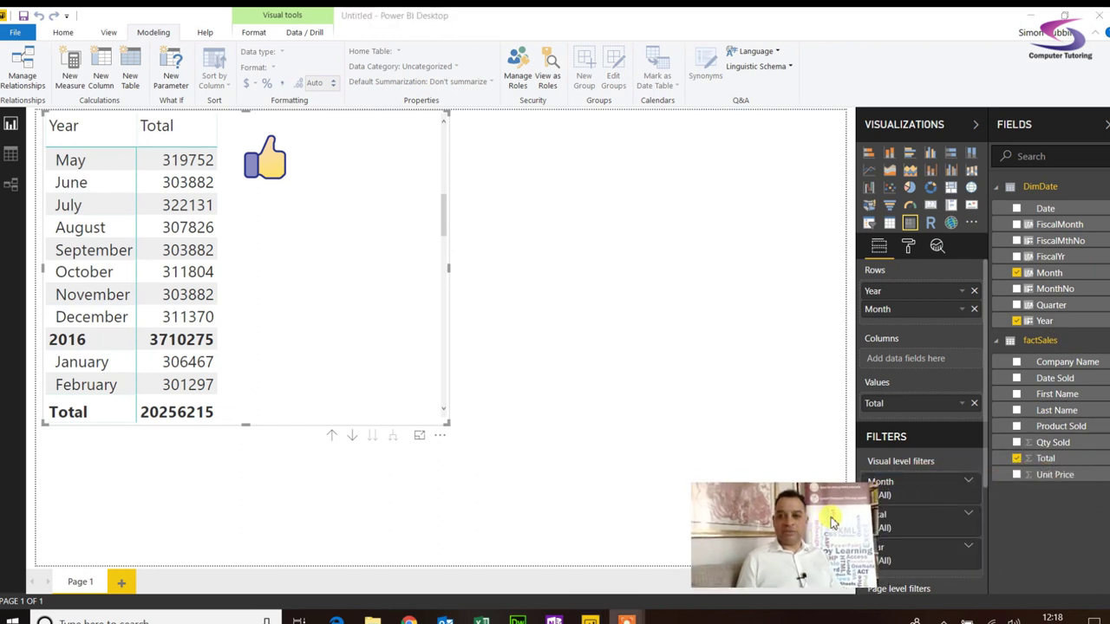
left_click(1072, 475)
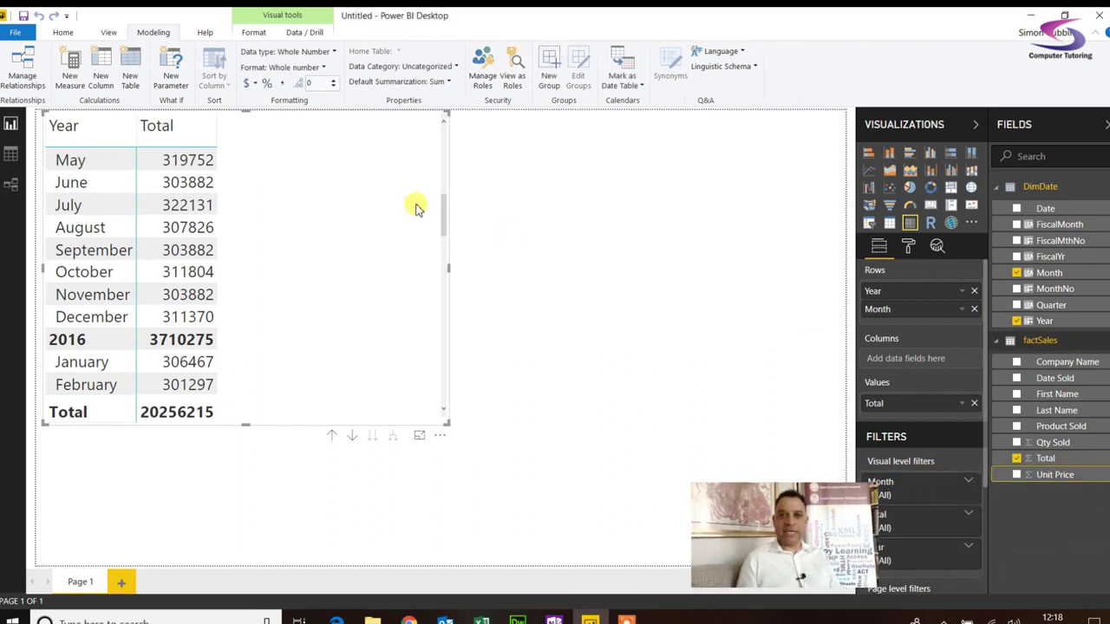
left_click(253, 84)
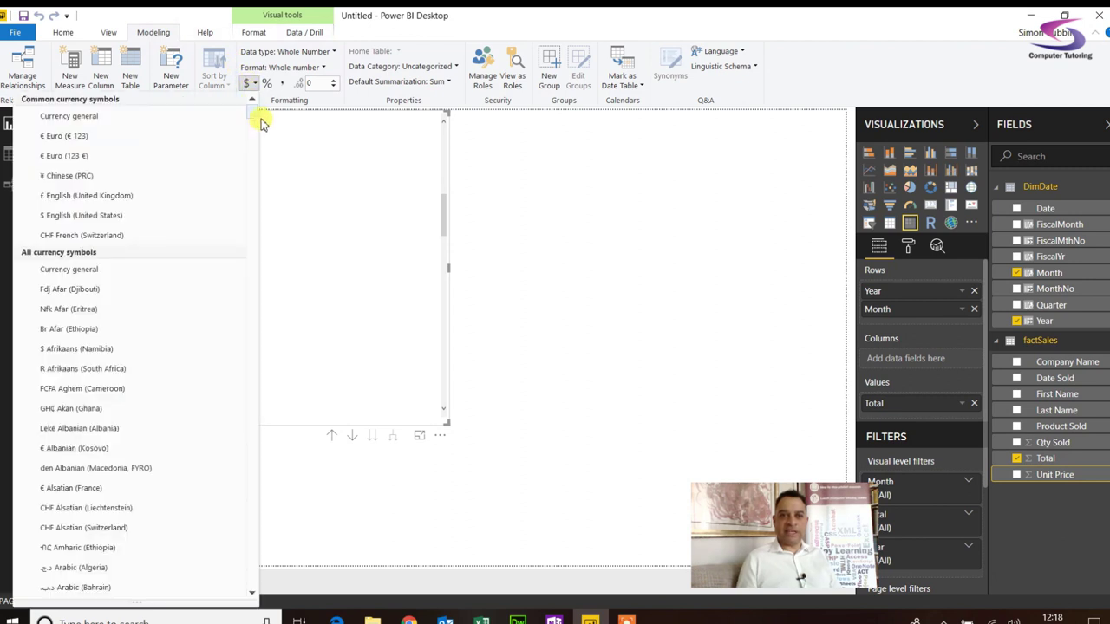
left_click(130, 196)
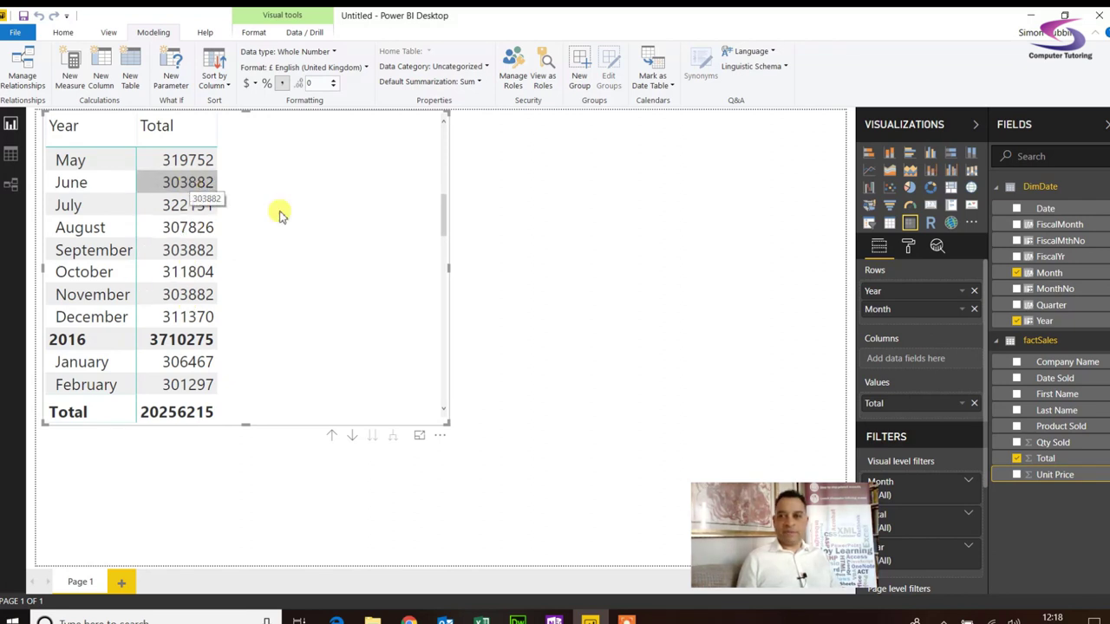
left_click(1050, 459)
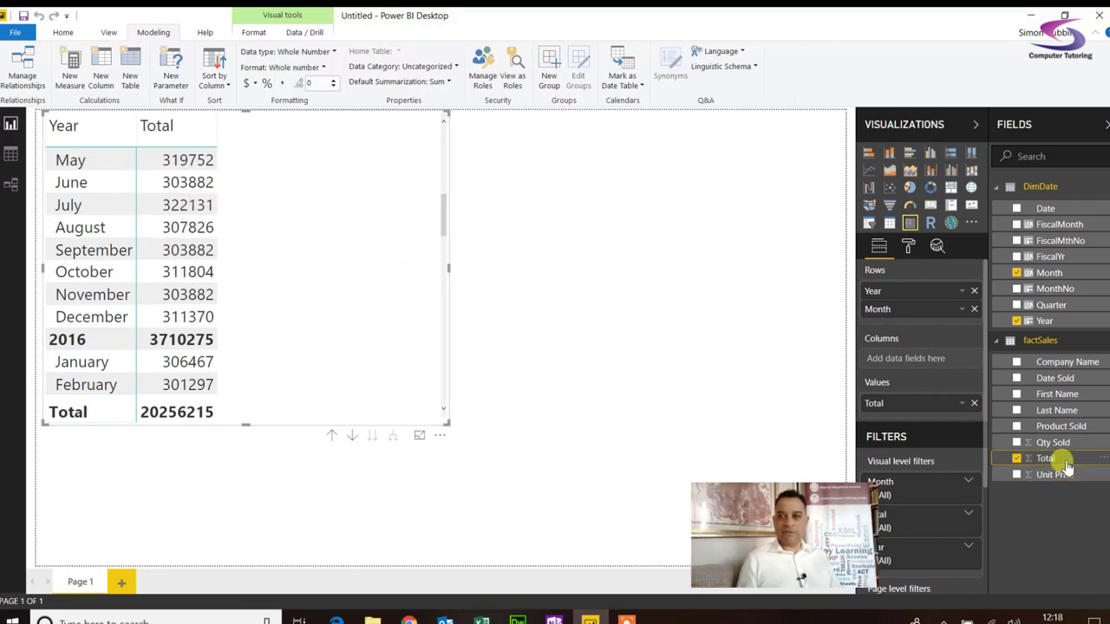
left_click(249, 88)
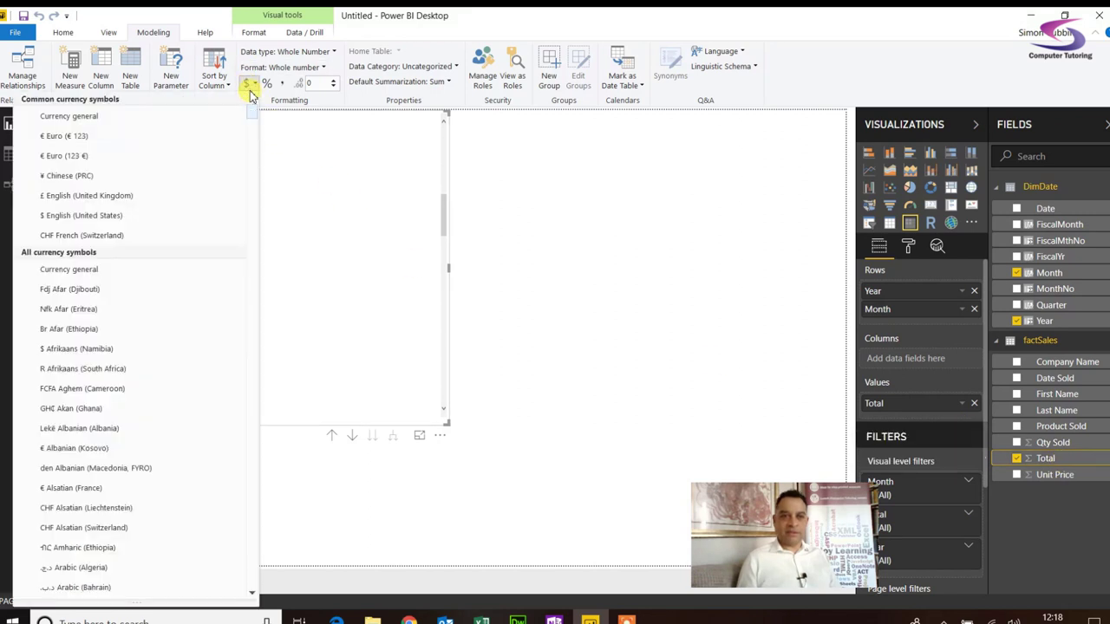
left_click(104, 198)
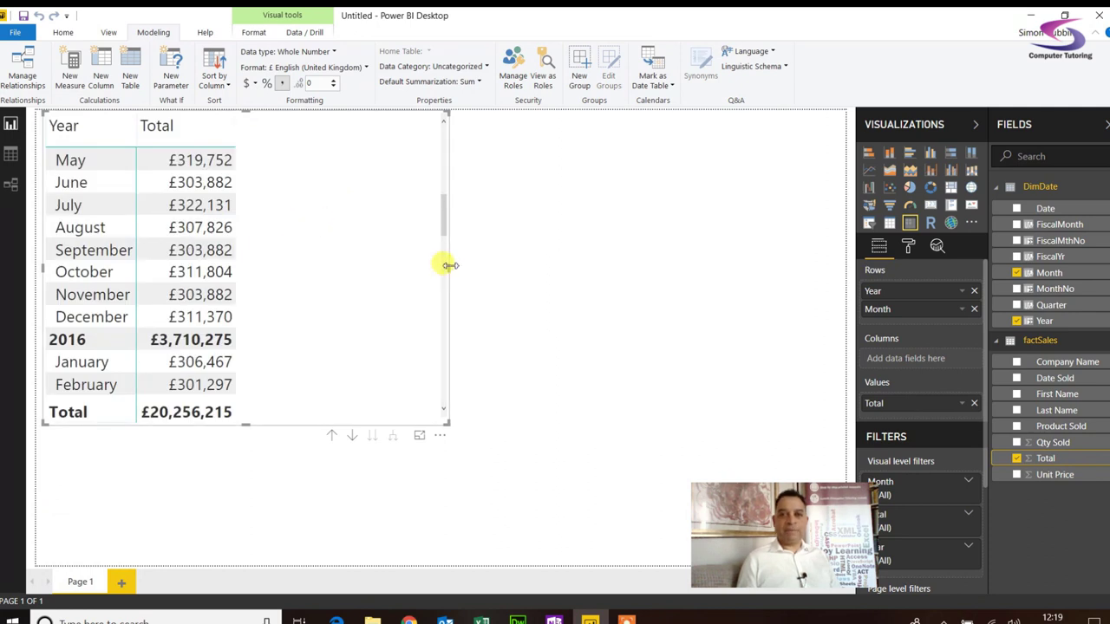
Narrow the Year and Month matrix to fit its columns and place a copy of it alongside
left_click_drag(450, 266, 266, 280)
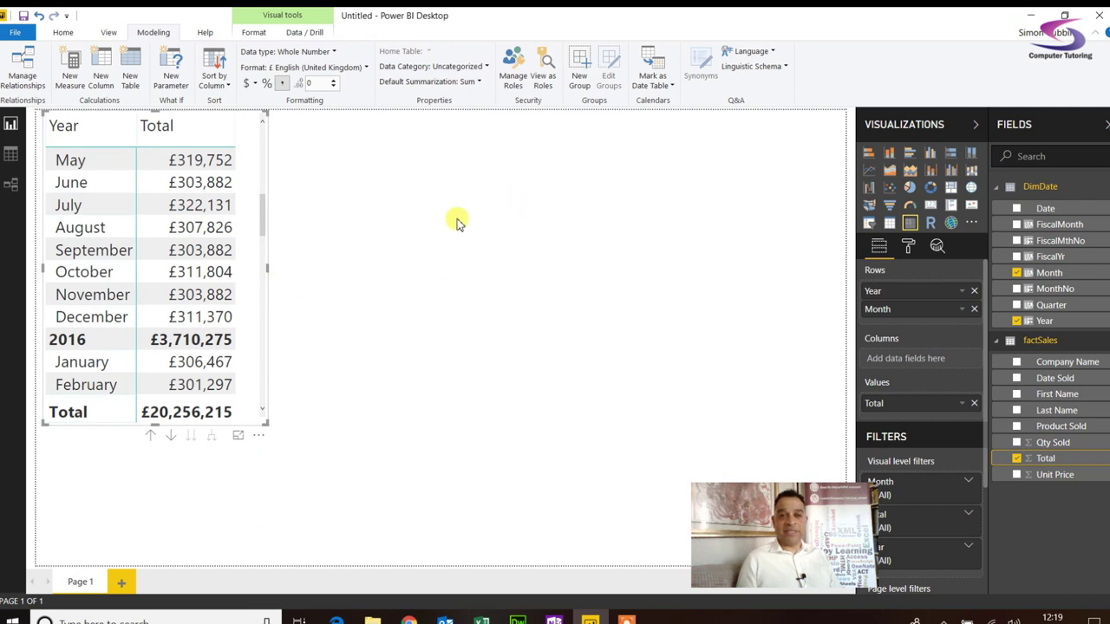
scroll(261, 208, "up", 5)
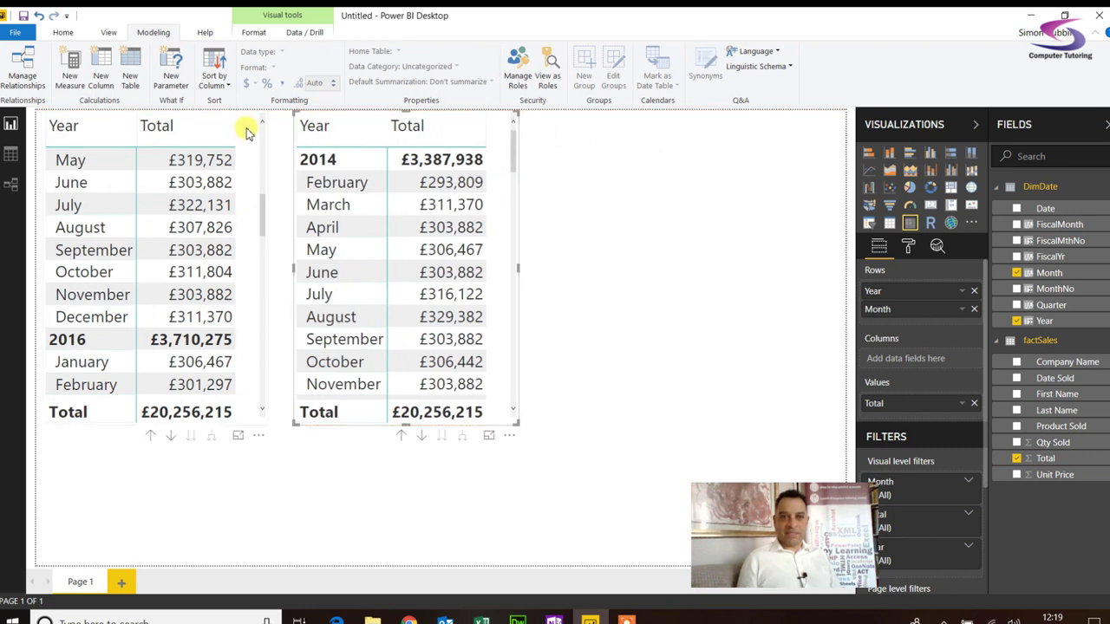
left_click(252, 174)
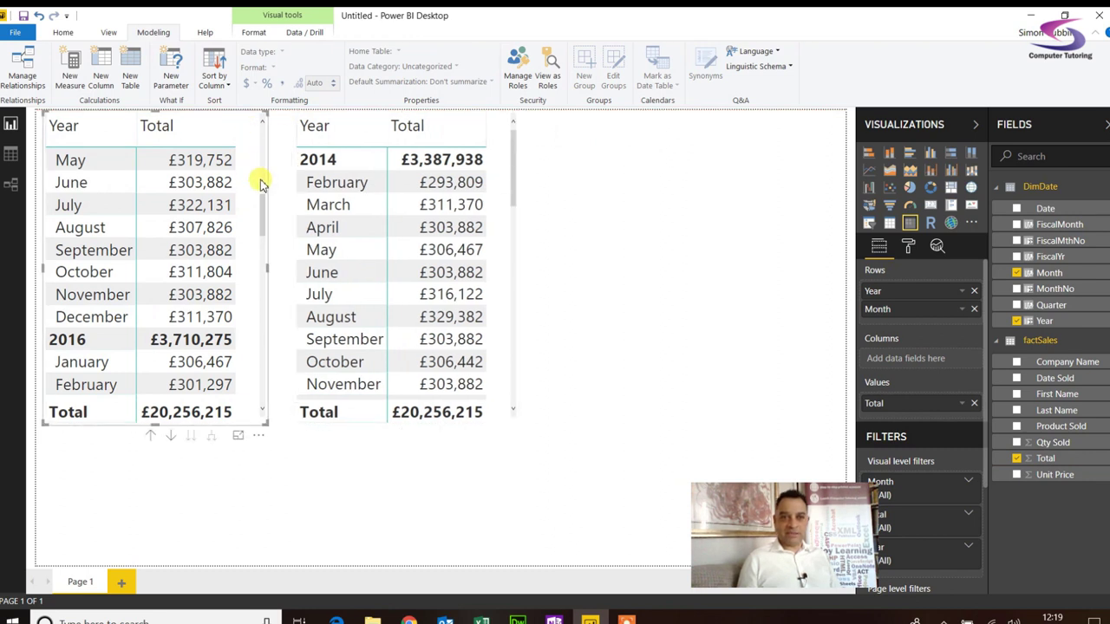
scroll(266, 209, "up", 4)
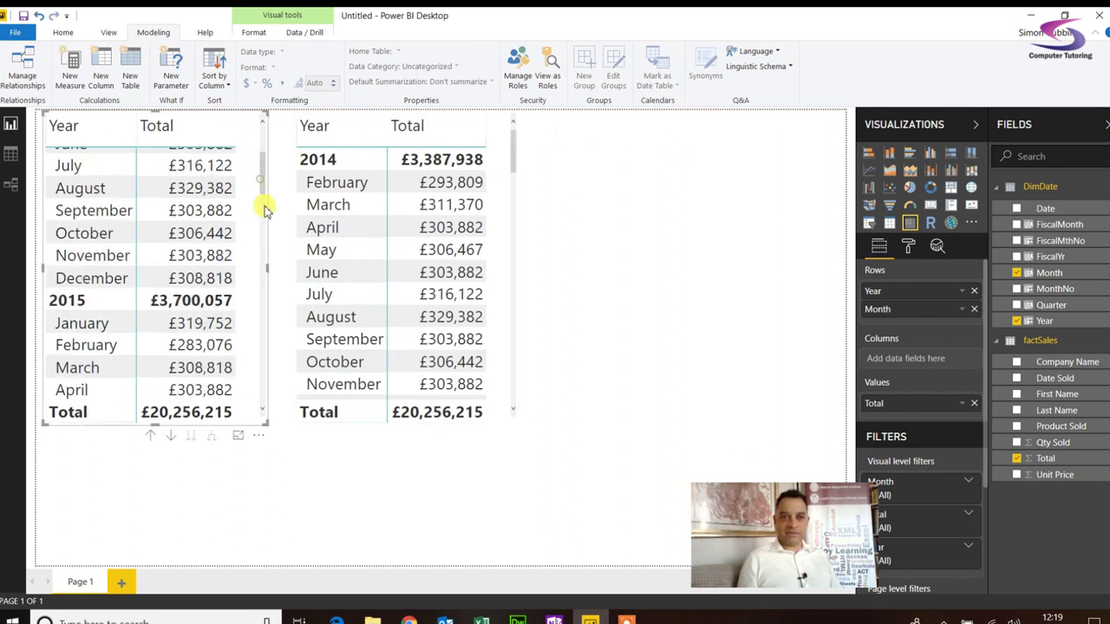
Replace Year and Month with FiscalYr and FiscalMonth in the copied matrix's rows and expand the hierarchy down one level
left_click(492, 130)
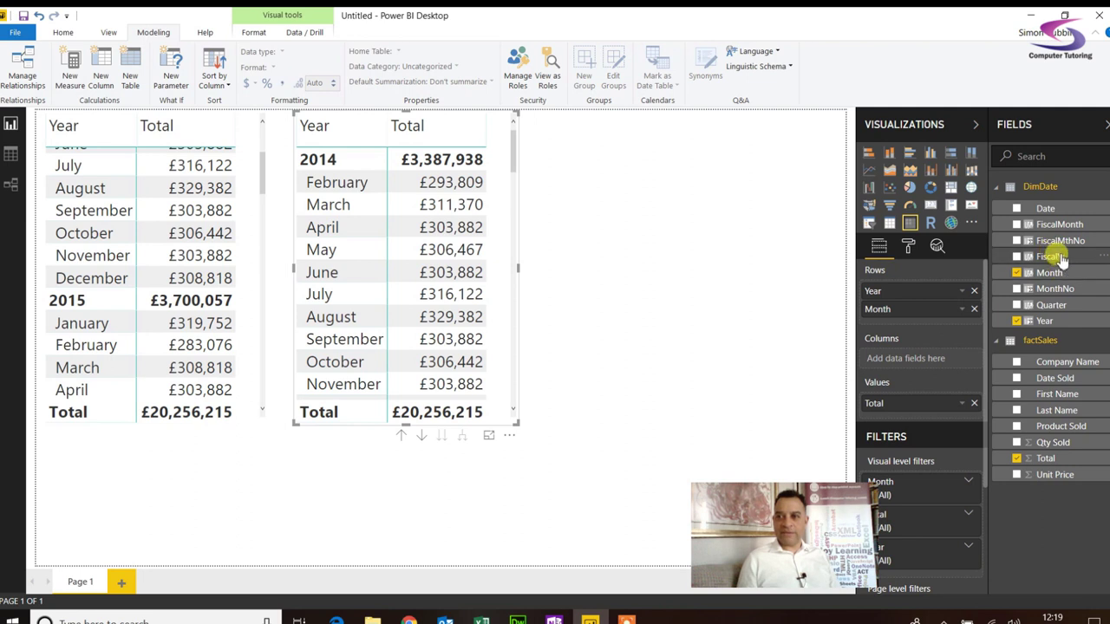
left_click_drag(1060, 258, 949, 292)
left_click(975, 310)
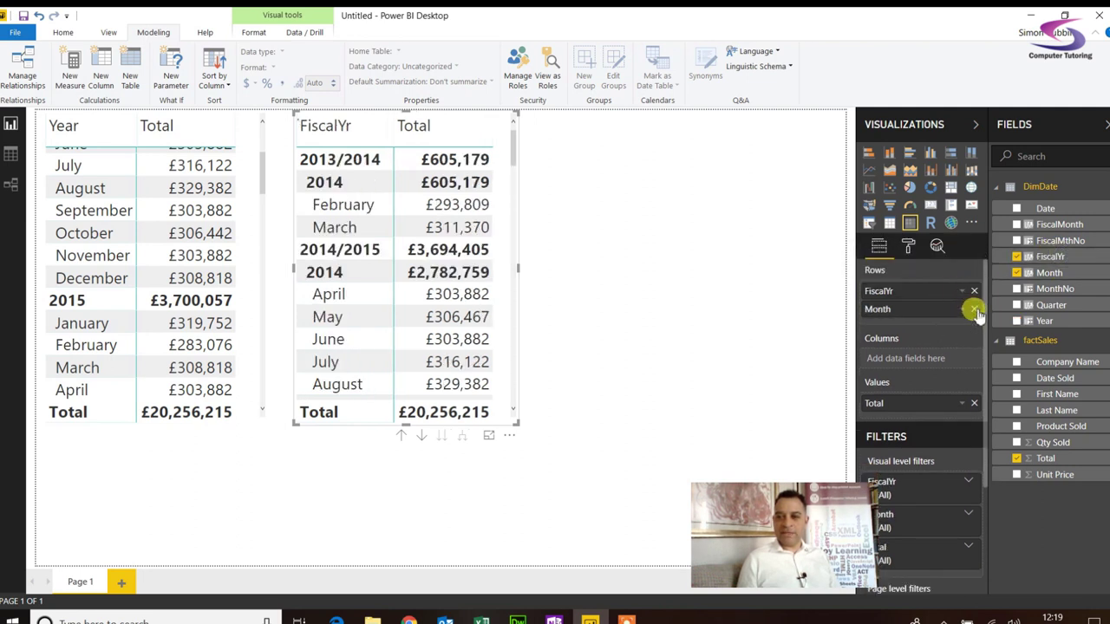
left_click(974, 310)
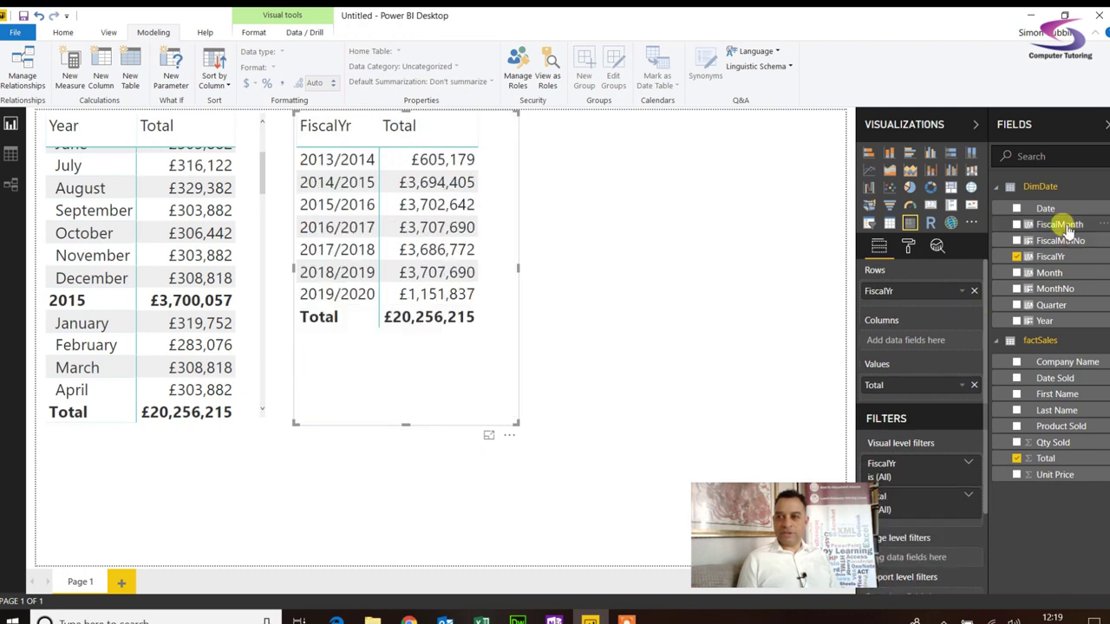
left_click_drag(1069, 230, 972, 303)
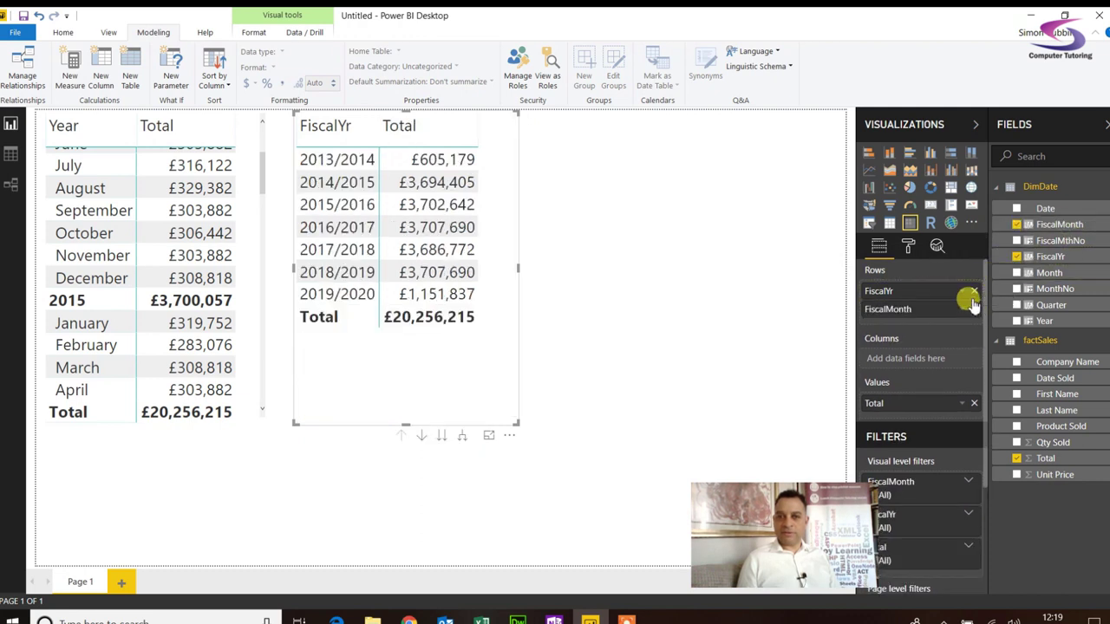
left_click(462, 436)
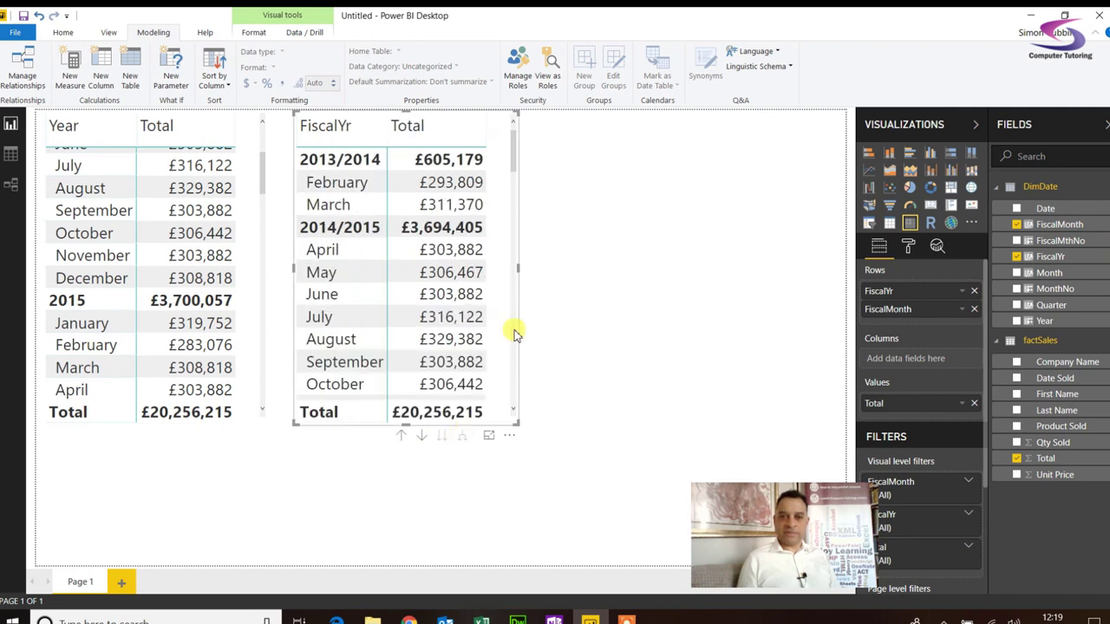
Widen and lengthen the fiscal year matrix and view its available sort fields
left_click_drag(518, 267, 578, 278)
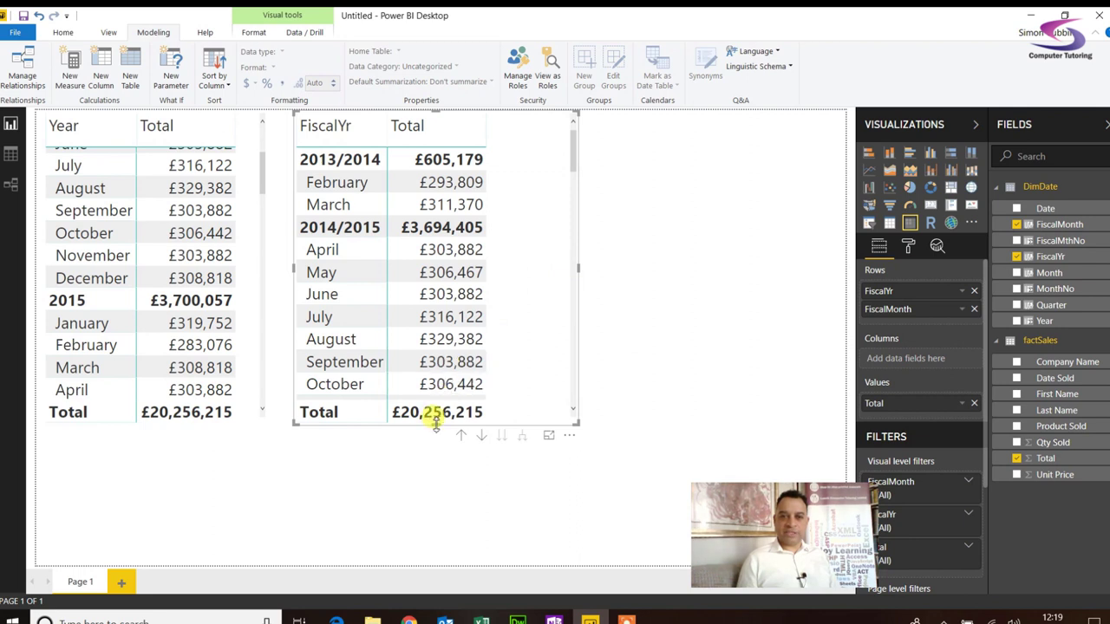
left_click_drag(436, 423, 440, 473)
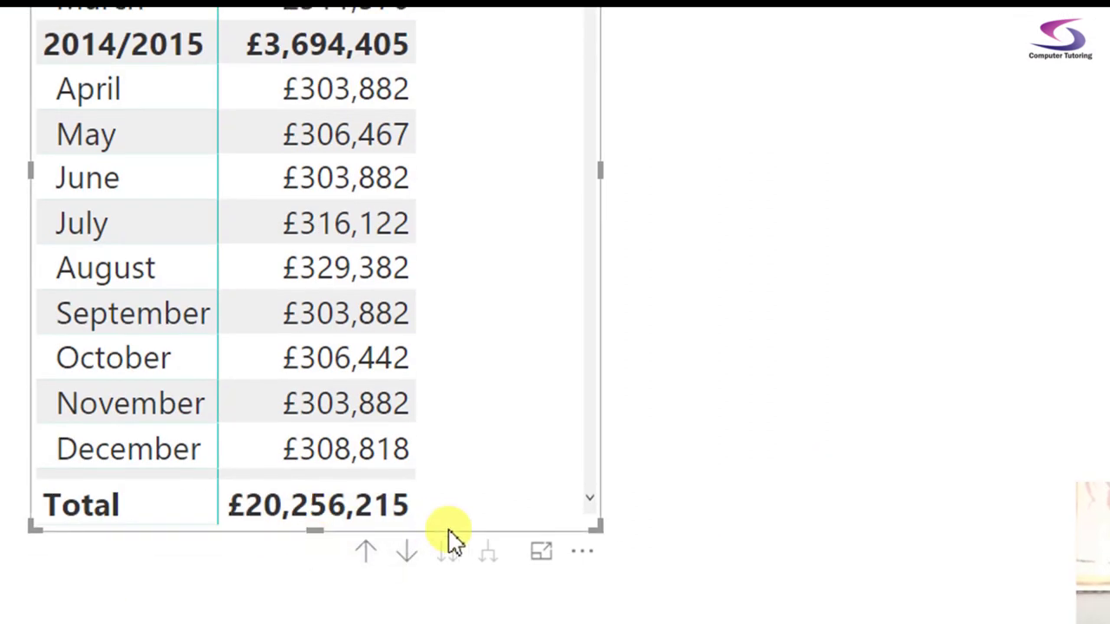
left_click(578, 550)
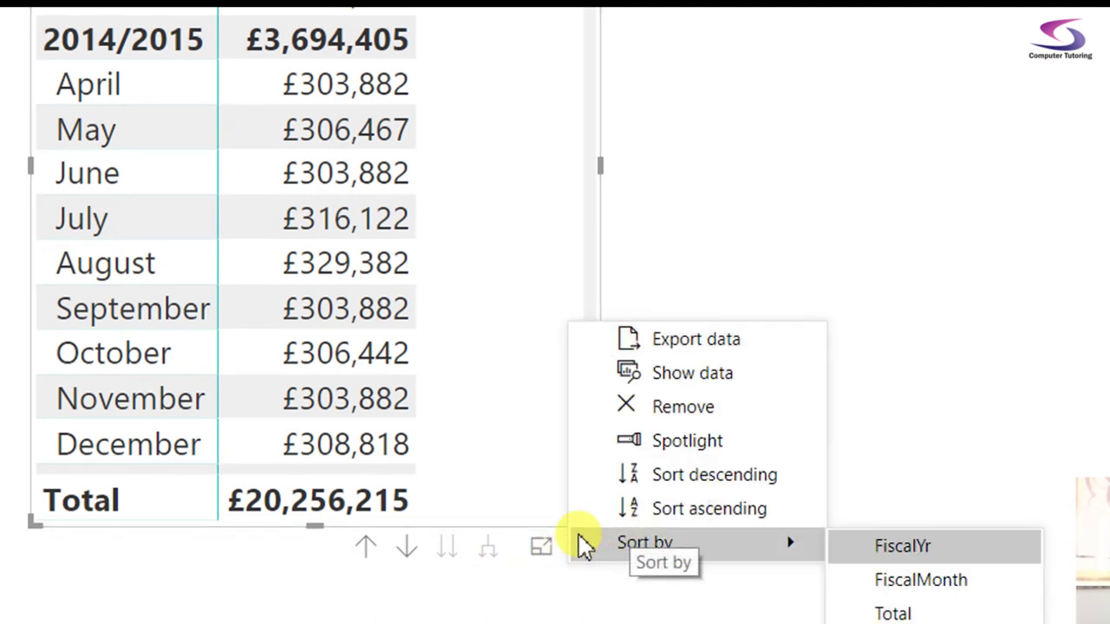
left_click(850, 422)
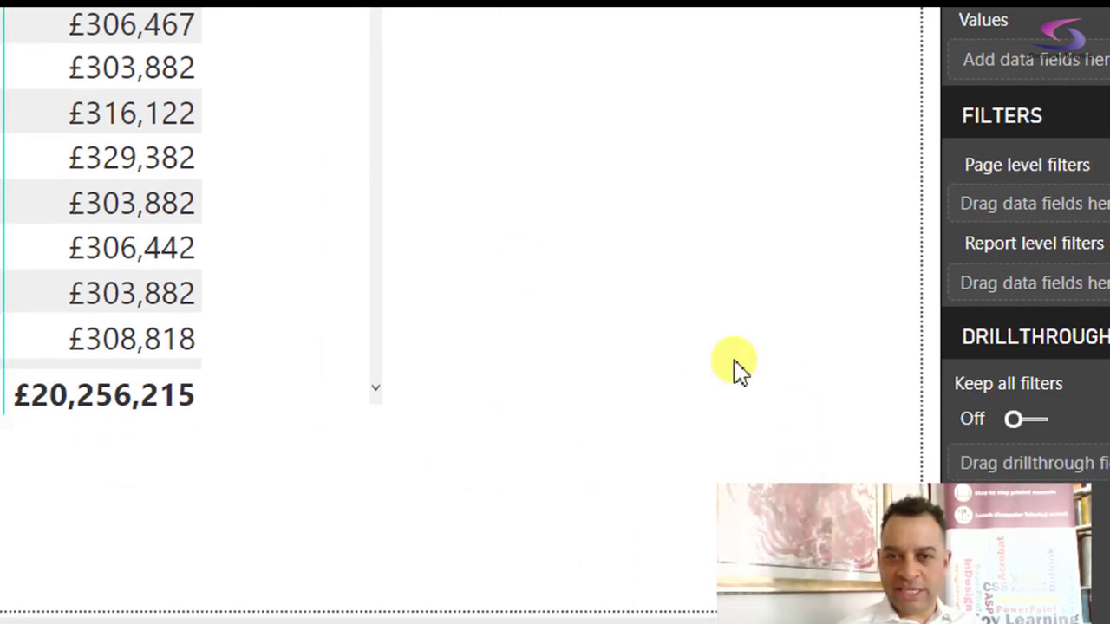
Show items with no data for FiscalMonth in the fiscal matrix and review the months under each fiscal year
left_click(345, 191)
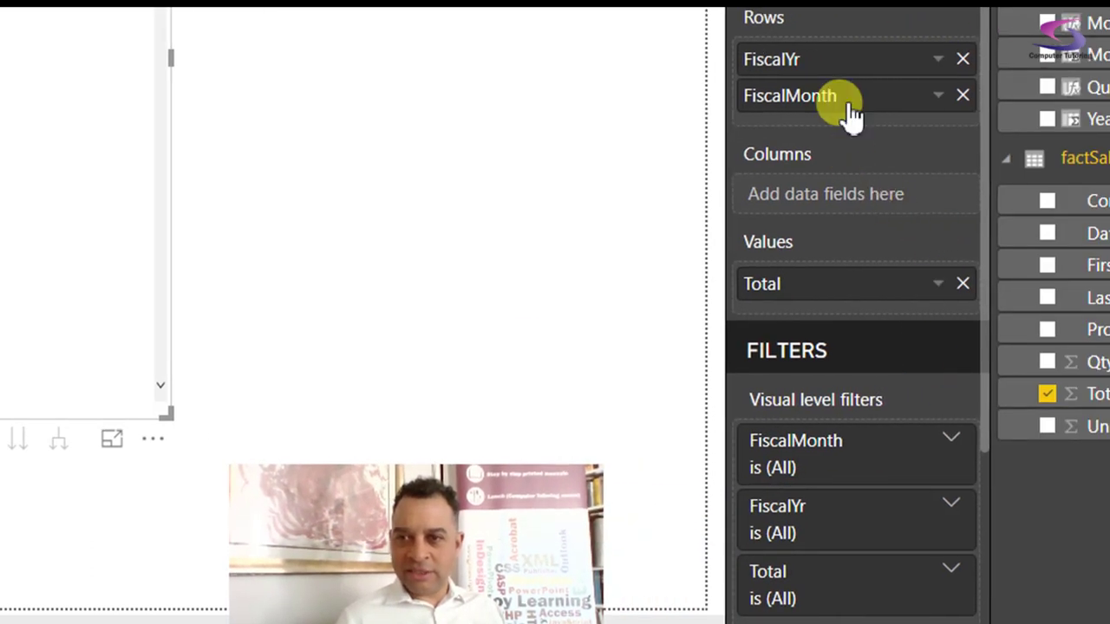
left_click(938, 106)
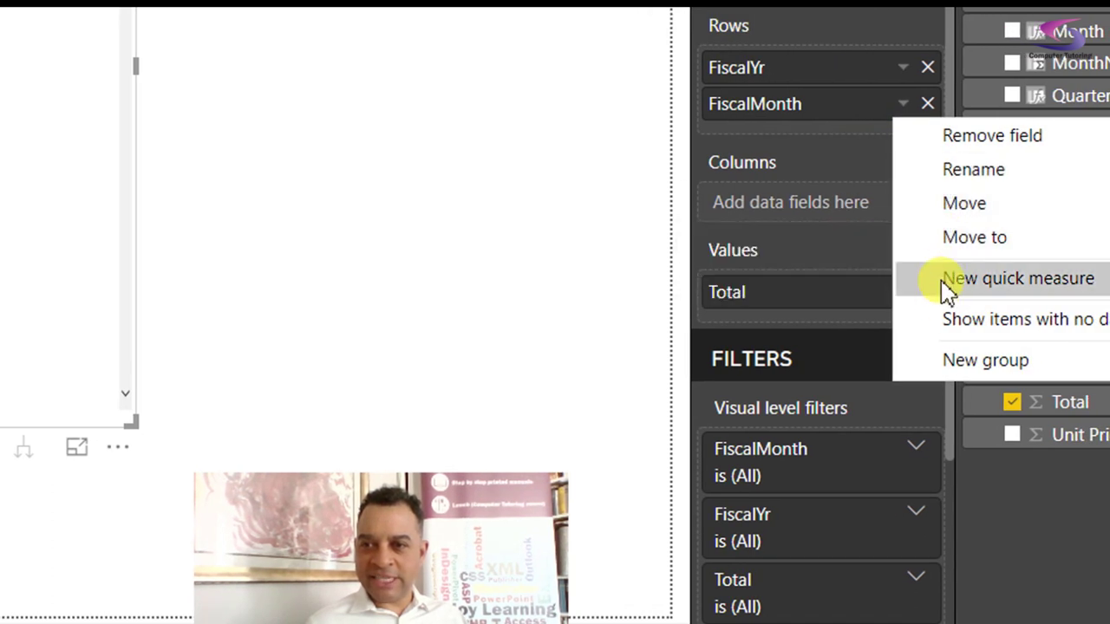
left_click(944, 320)
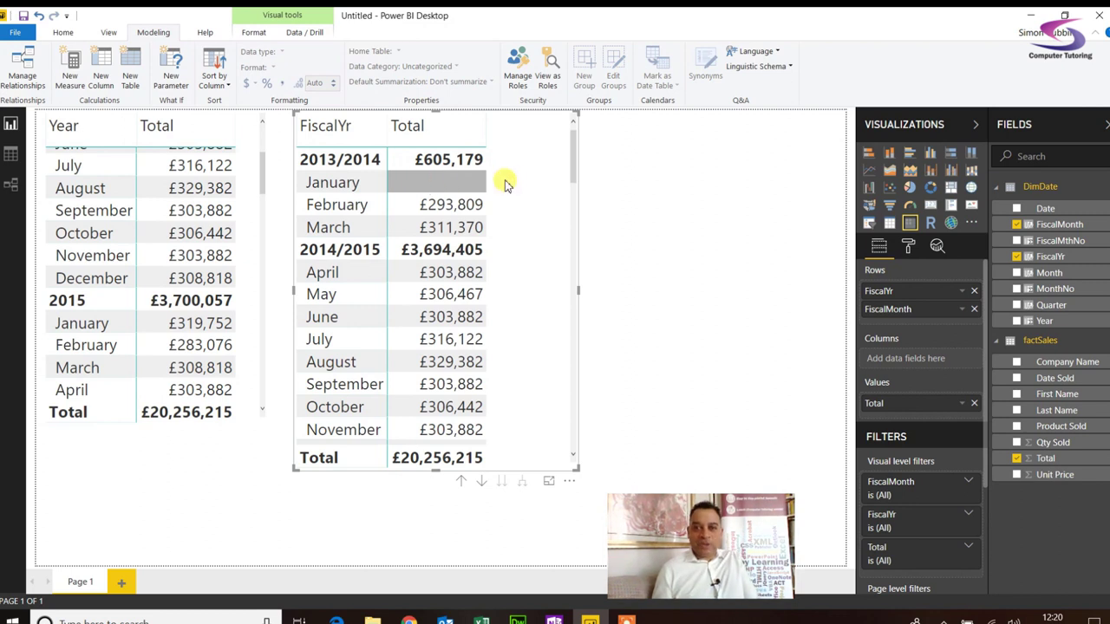
scroll(434, 277, "down", 1)
scroll(431, 289, "down", 20)
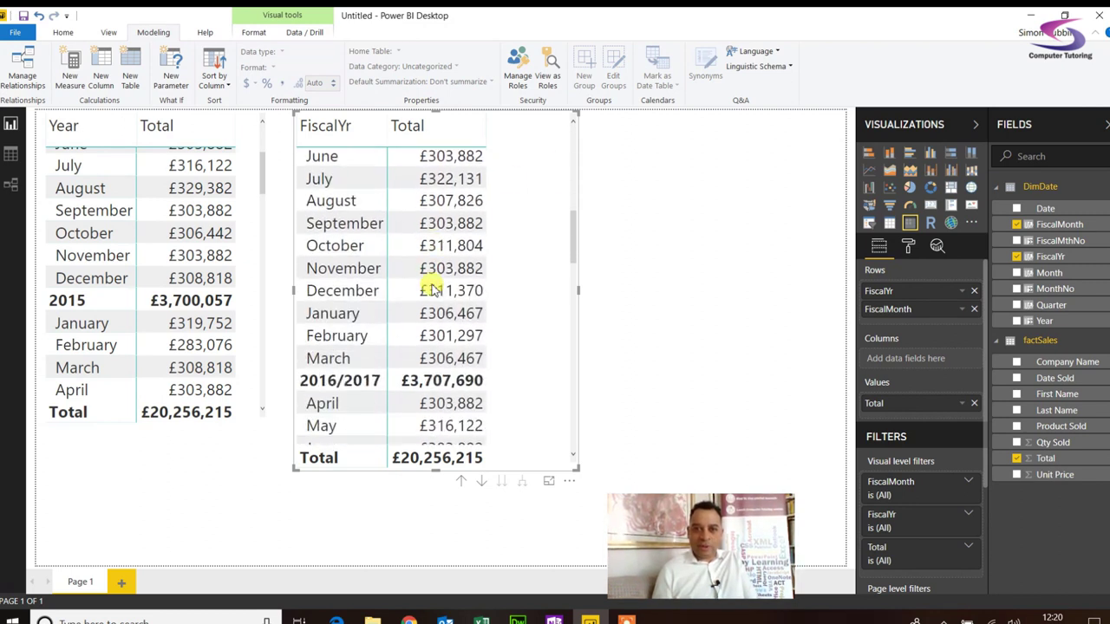